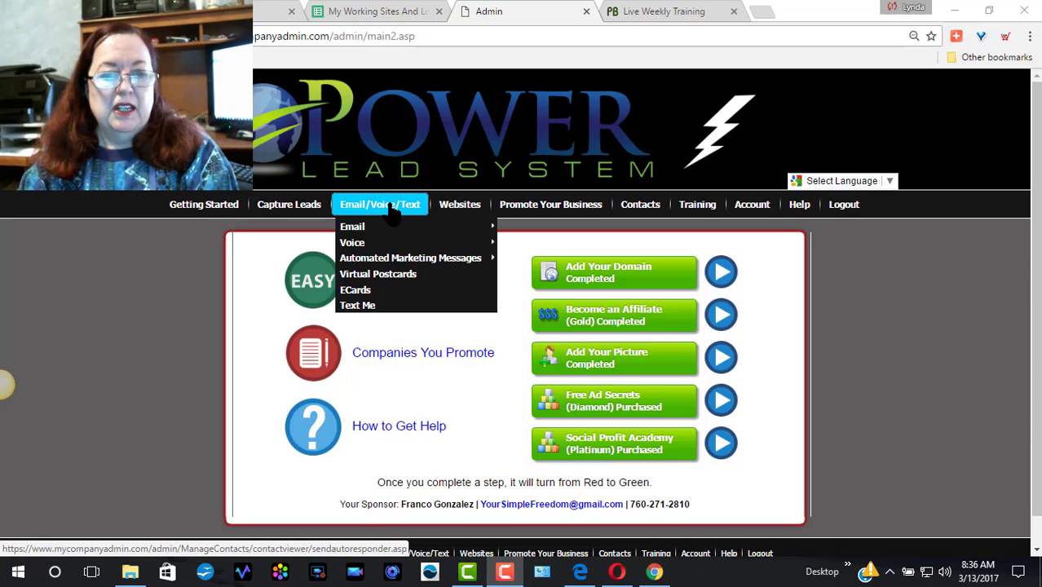
# Step: Open the page for viewing and editing existing email campaigns
pyautogui.moveTo(389, 230)
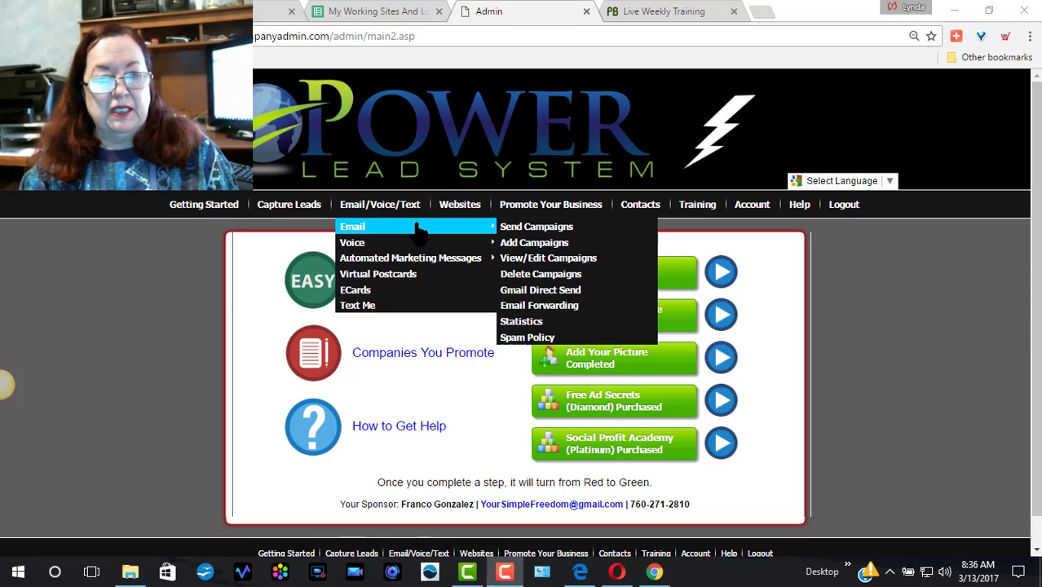
pyautogui.click(516, 259)
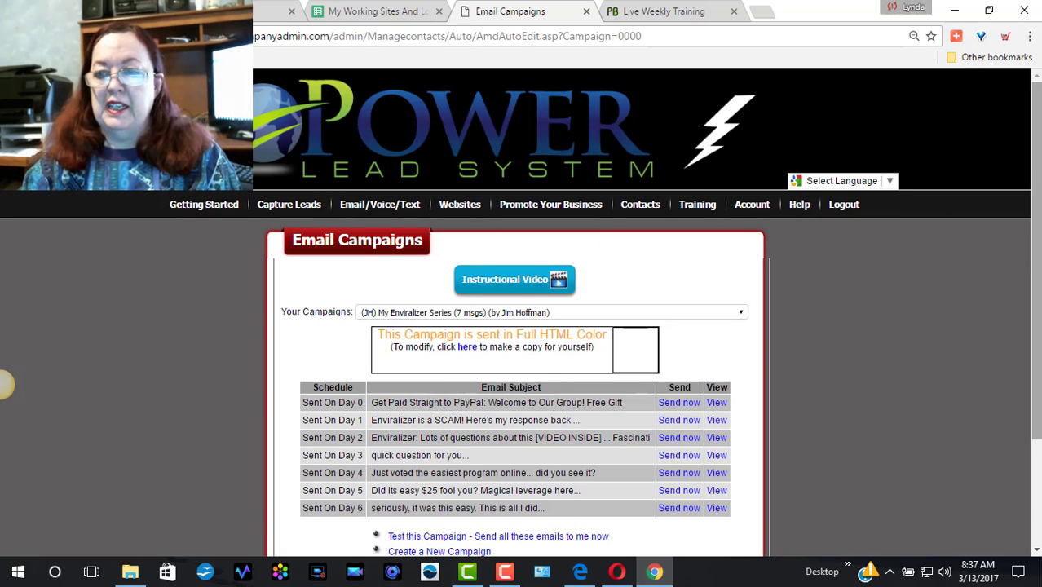
pyautogui.moveTo(1038, 167); pyautogui.dragTo(1039, 255)
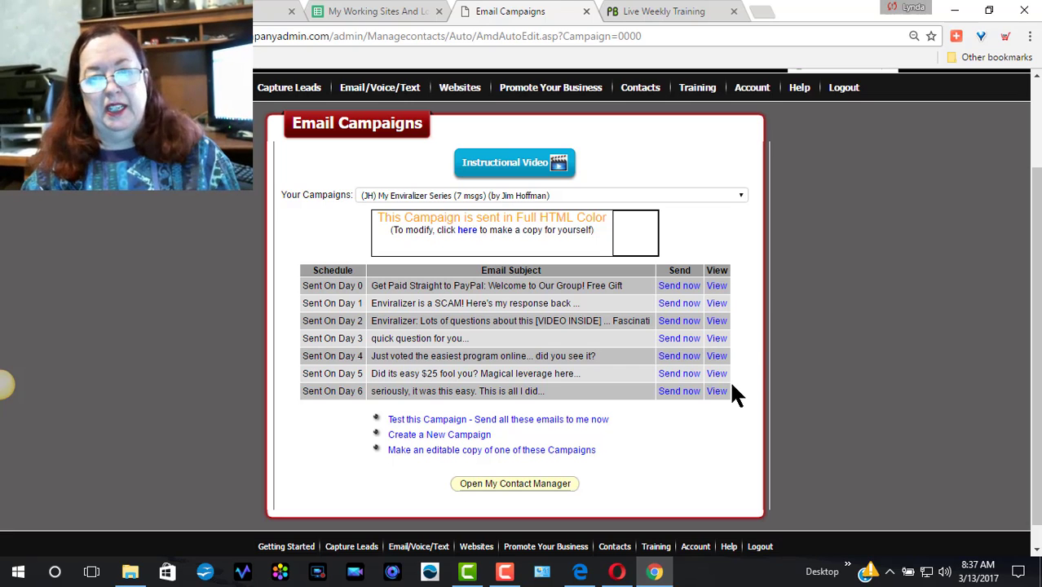
# Step: Select the "Broadcast - 500 Dollar Days!" campaign to show its message and campaign options
pyautogui.click(740, 196)
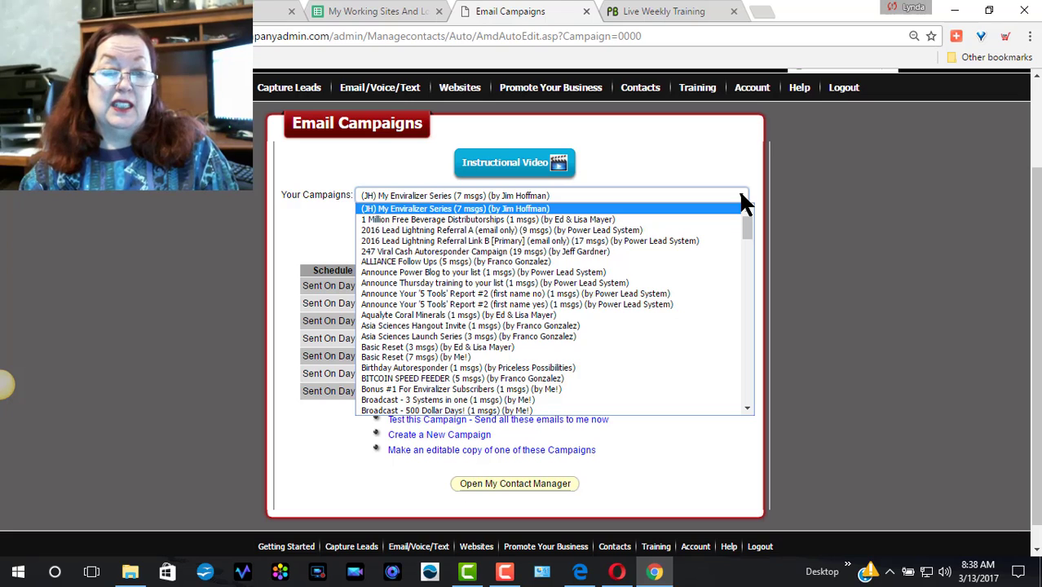
pyautogui.moveTo(745, 221); pyautogui.dragTo(746, 240)
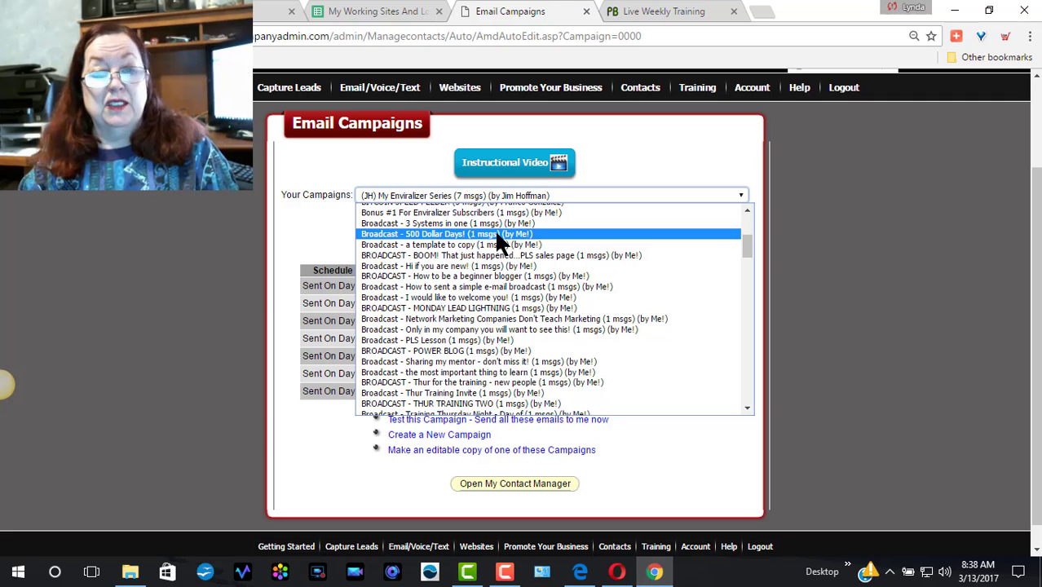
pyautogui.click(496, 233)
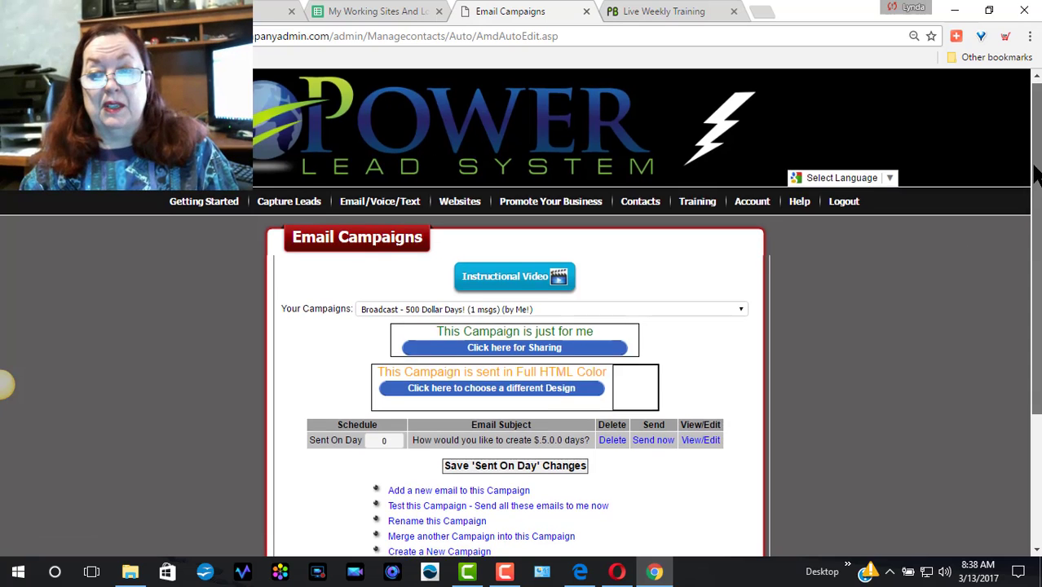
pyautogui.scroll(-2, 1037, 163)
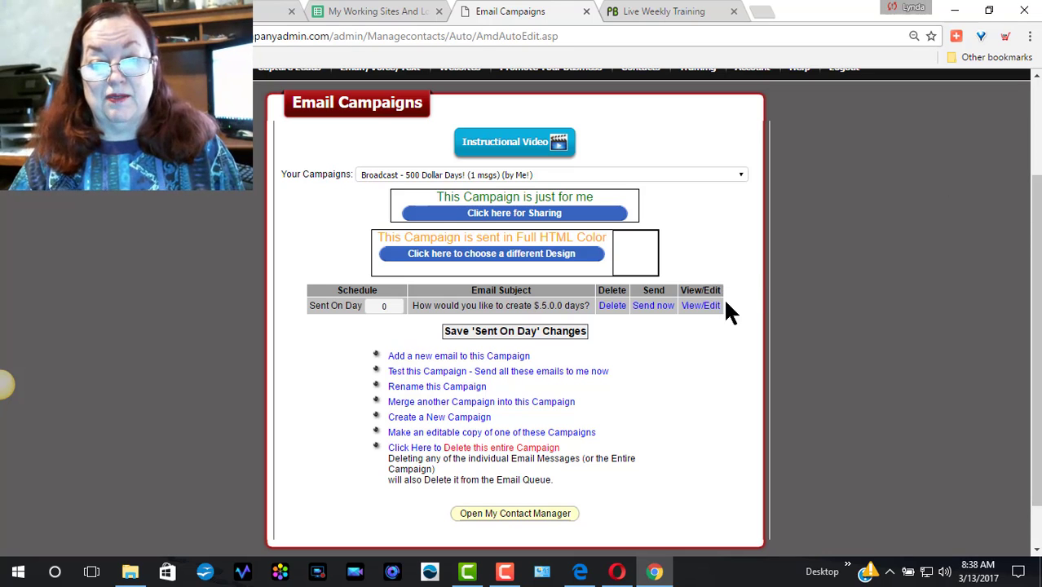
# Step: Open the campaign's "How would you like to create $.5.0.0 days?" email in the editor and examine its header, body text, link and signature
pyautogui.click(698, 305)
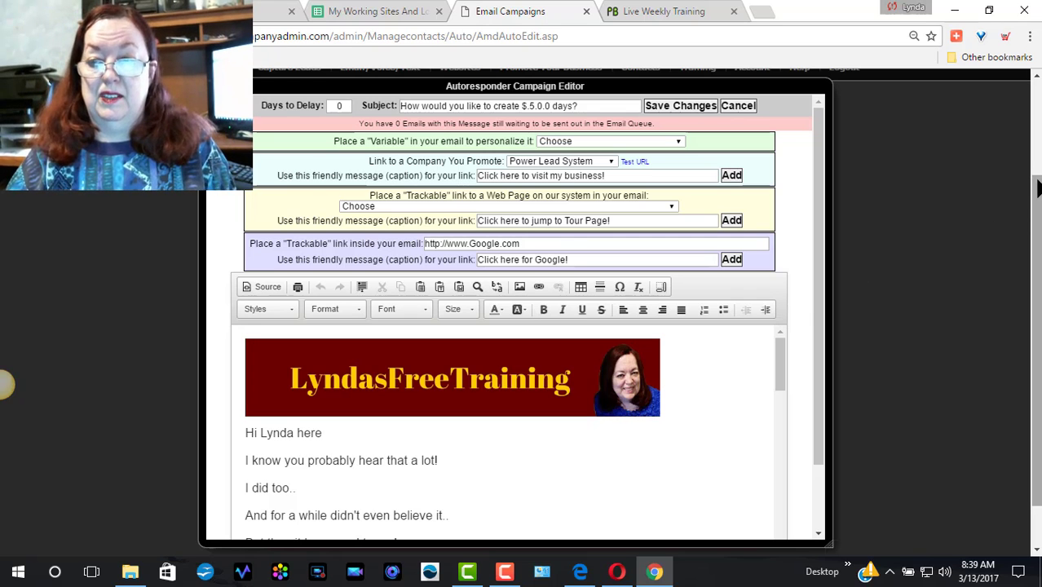
pyautogui.moveTo(1038, 189); pyautogui.dragTo(1038, 227)
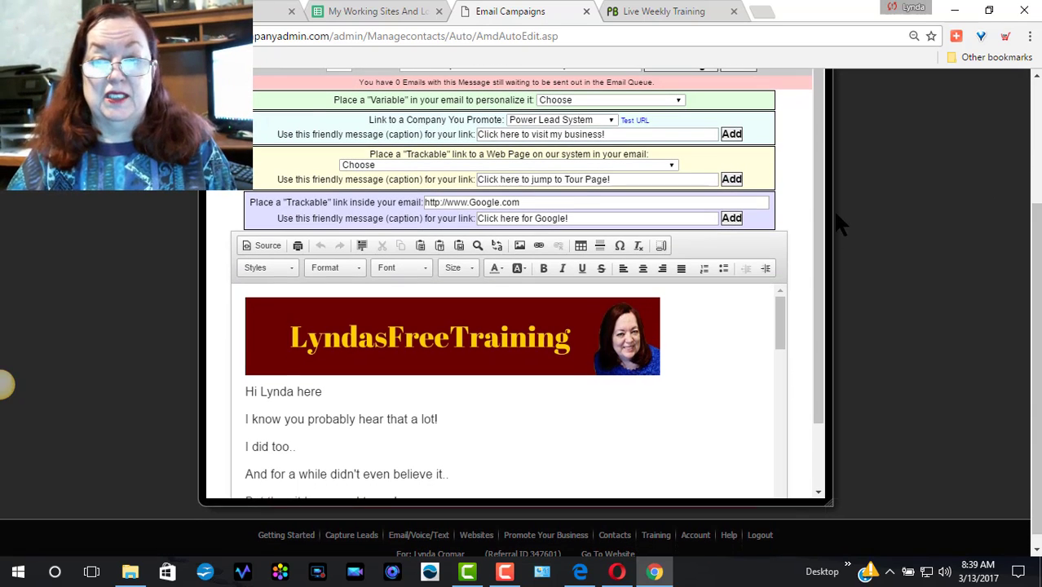
pyautogui.moveTo(824, 183); pyautogui.dragTo(825, 205)
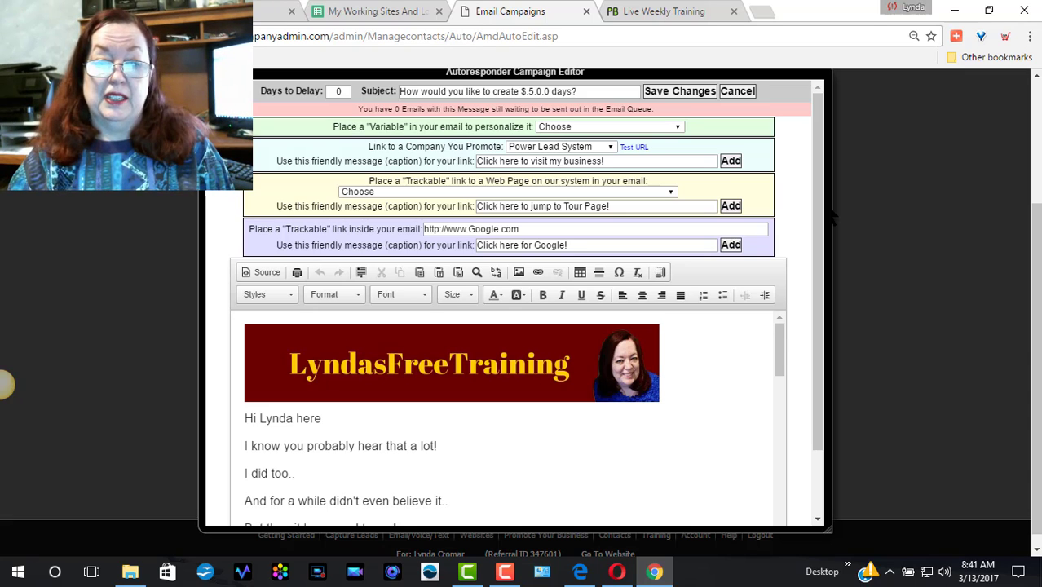
pyautogui.moveTo(819, 214)
pyautogui.mouseDown()
pyautogui.moveTo(816, 225)
pyautogui.moveTo(827, 204)
pyautogui.mouseUp()
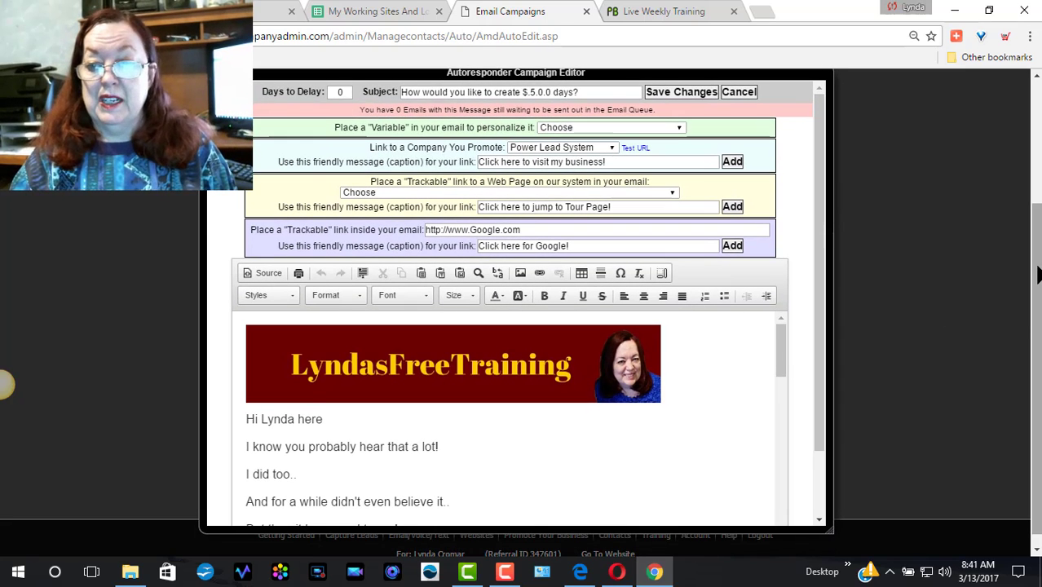
pyautogui.scroll(-1, 1035, 277)
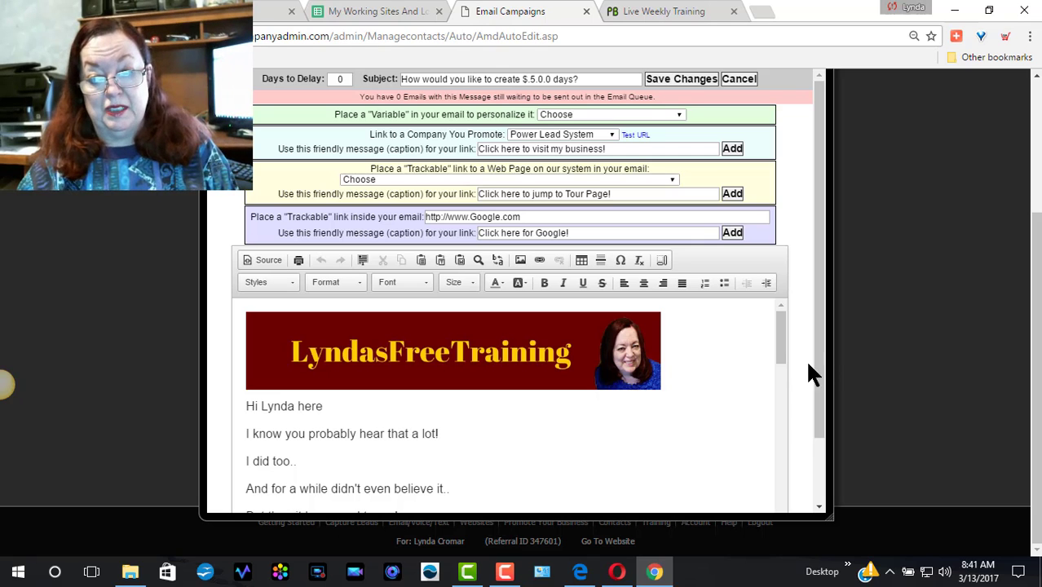
pyautogui.moveTo(781, 342); pyautogui.dragTo(781, 322)
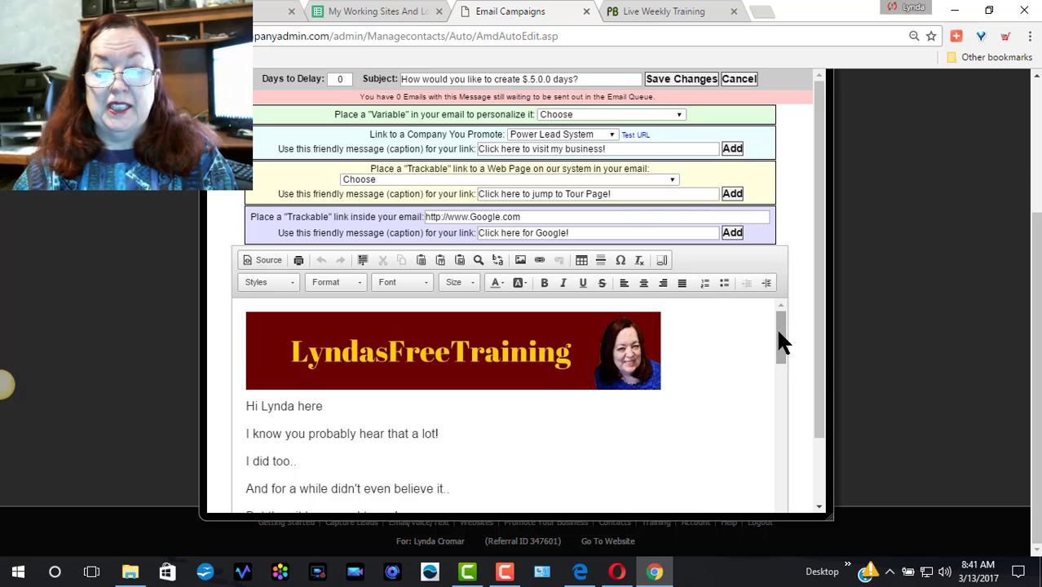
pyautogui.moveTo(777, 331); pyautogui.dragTo(778, 349)
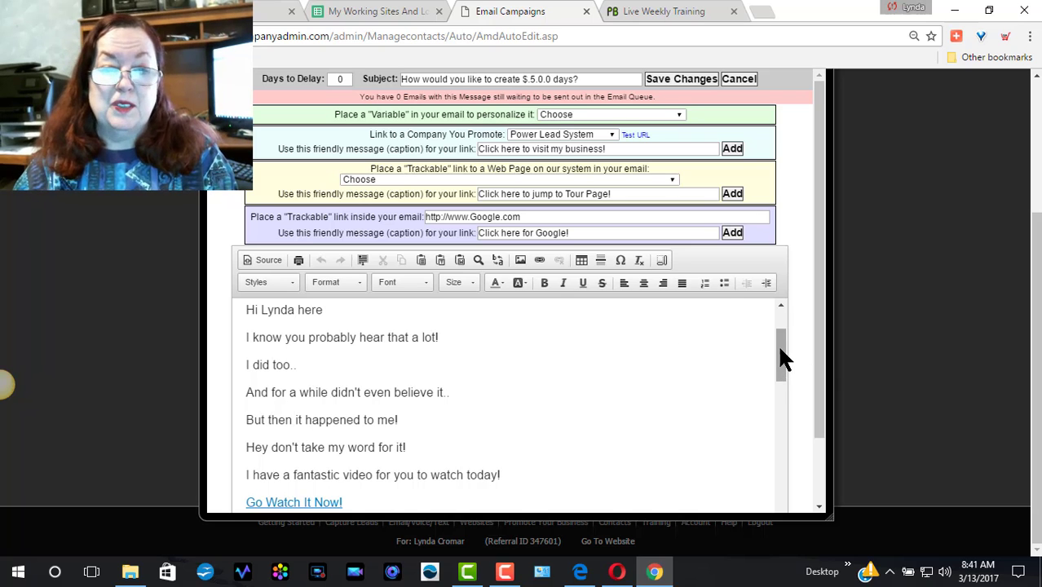
pyautogui.scroll(-1, 782, 358)
pyautogui.scroll(1, 783, 358)
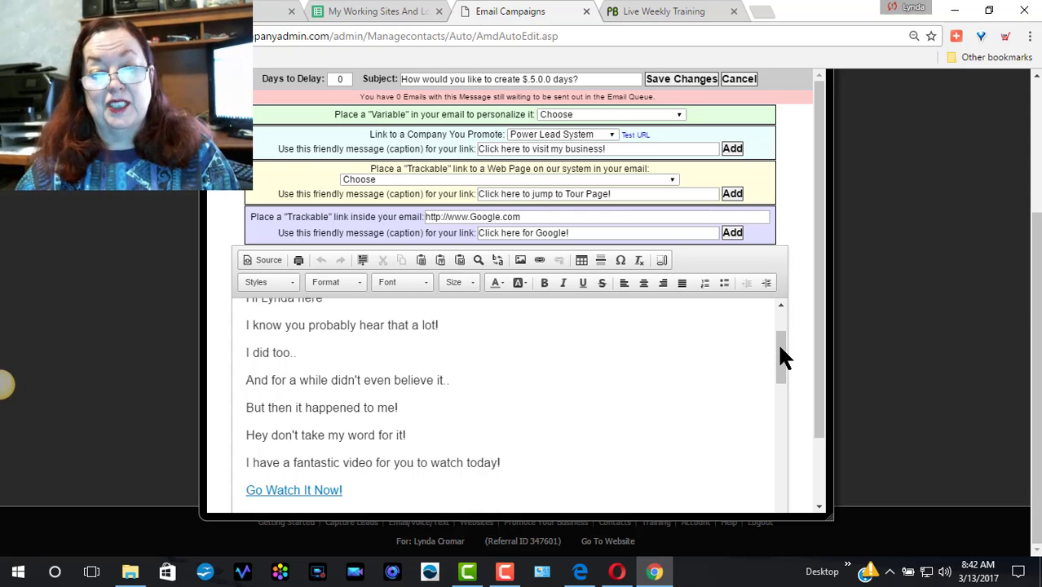
pyautogui.moveTo(780, 346); pyautogui.dragTo(780, 357)
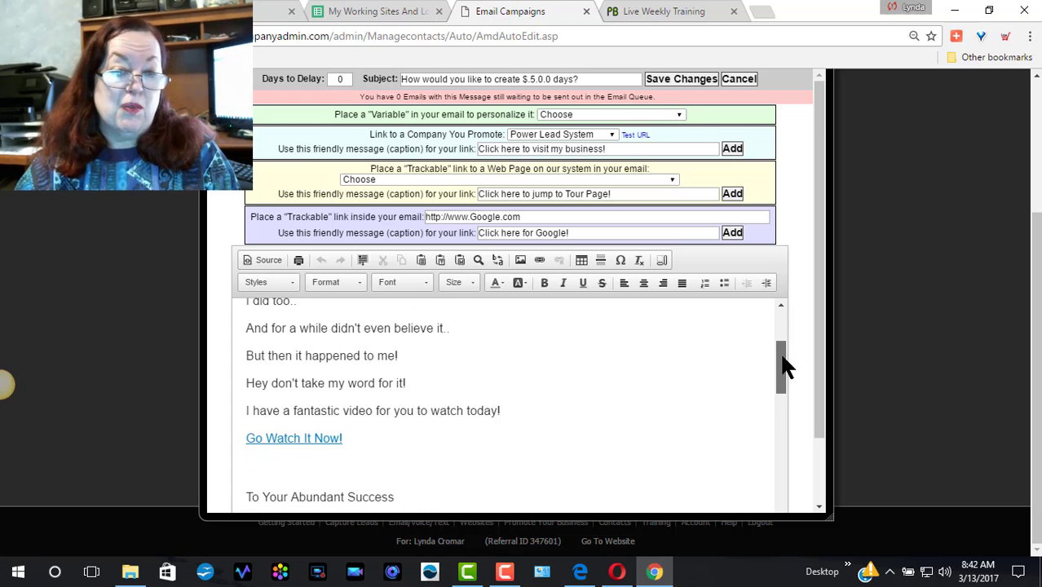
pyautogui.moveTo(780, 357); pyautogui.dragTo(780, 361)
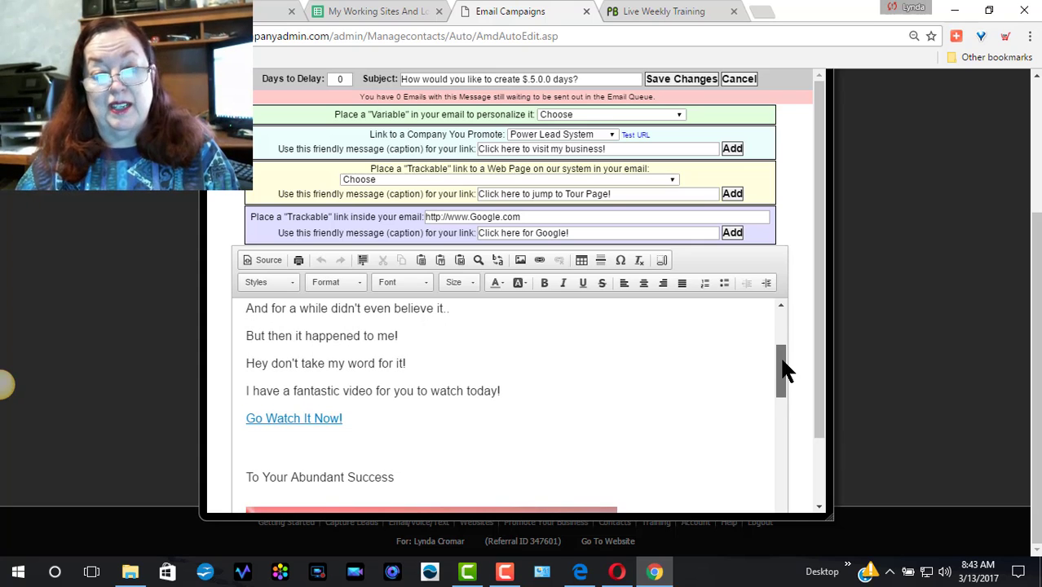
pyautogui.moveTo(780, 360); pyautogui.dragTo(780, 379)
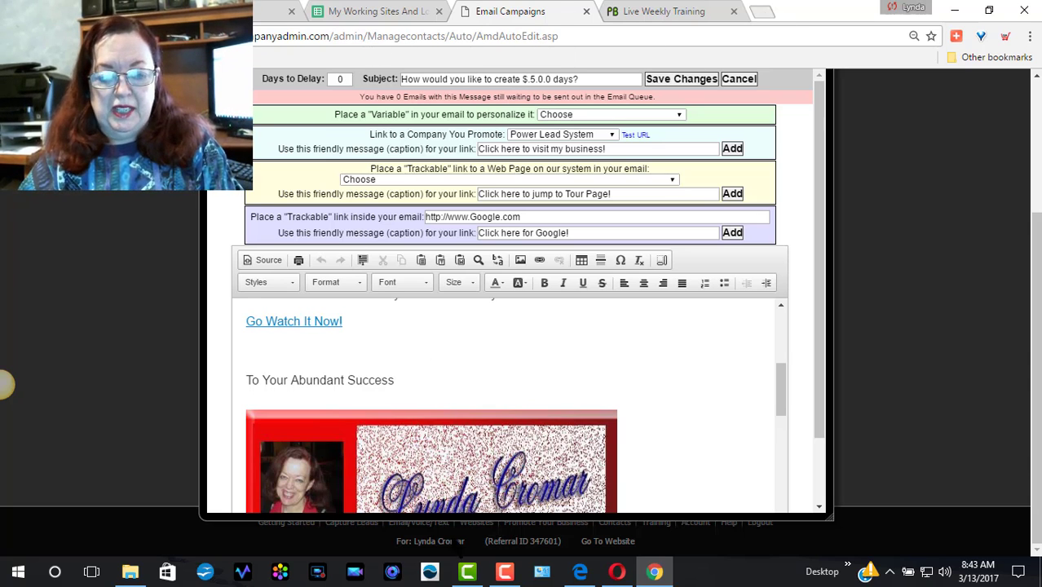
pyautogui.hotkey('ctrl', 't')
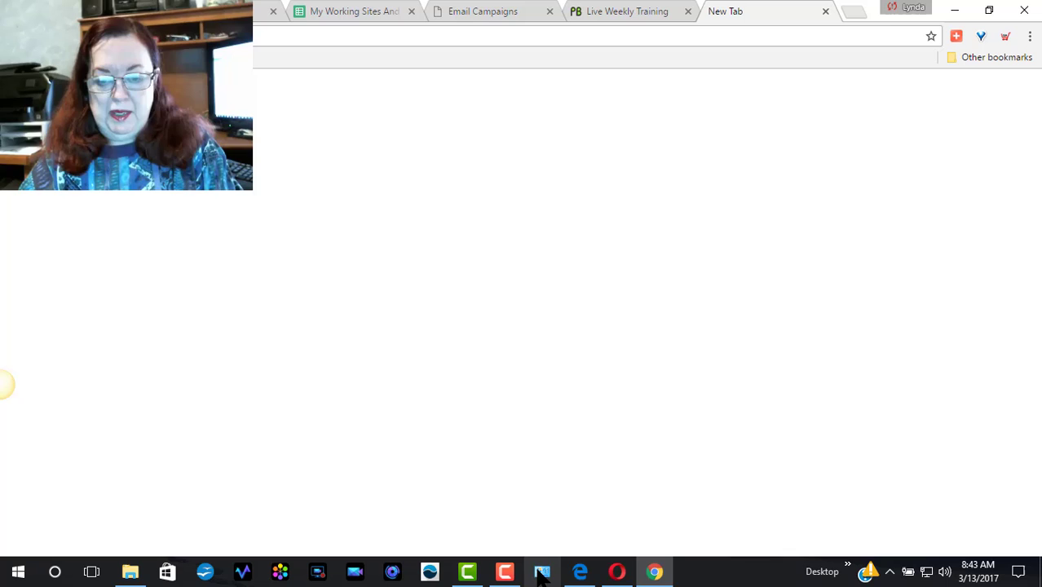
pyautogui.click(617, 573)
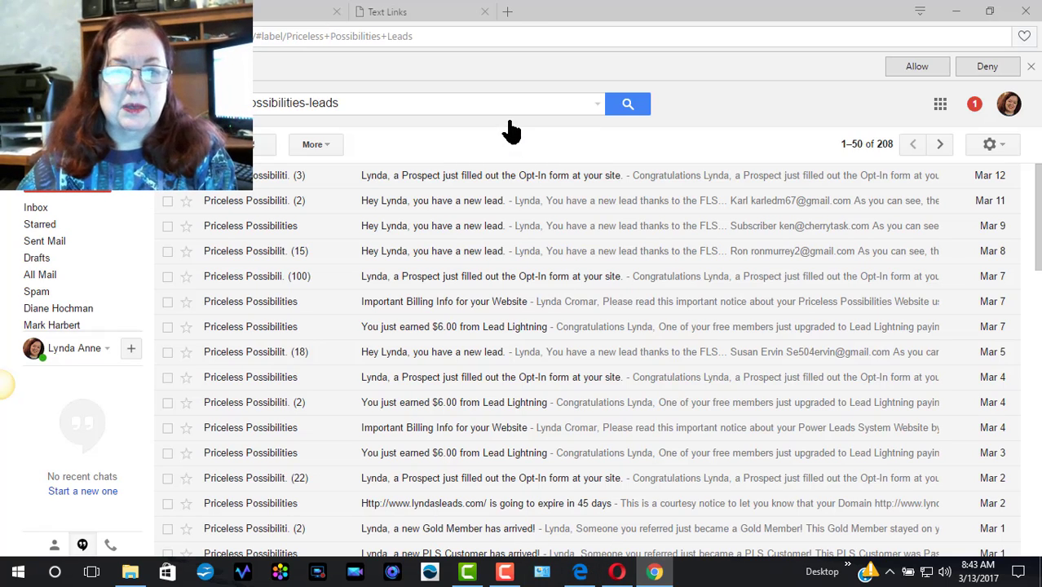
pyautogui.click(51, 278)
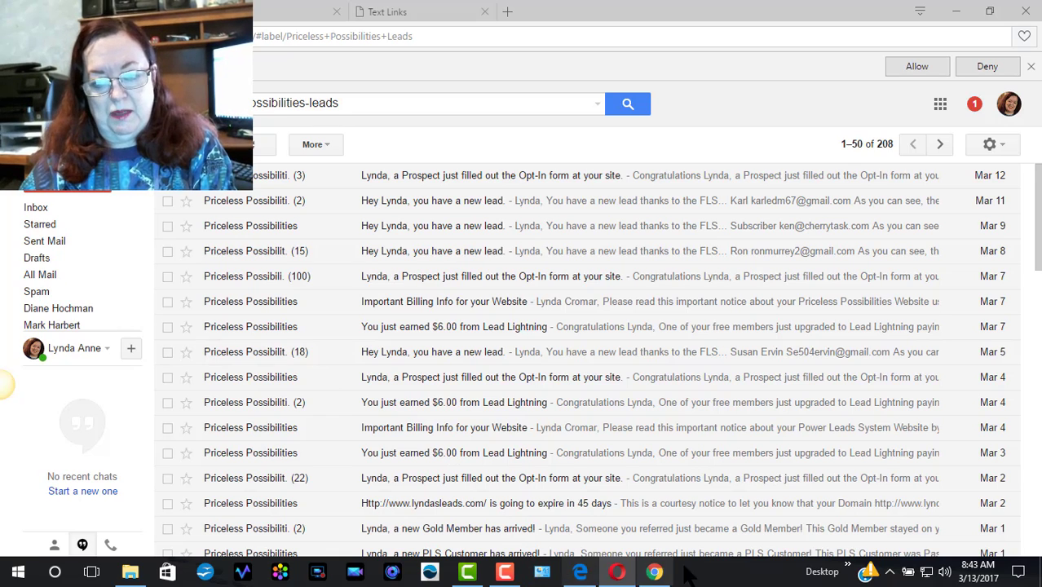
pyautogui.click(656, 573)
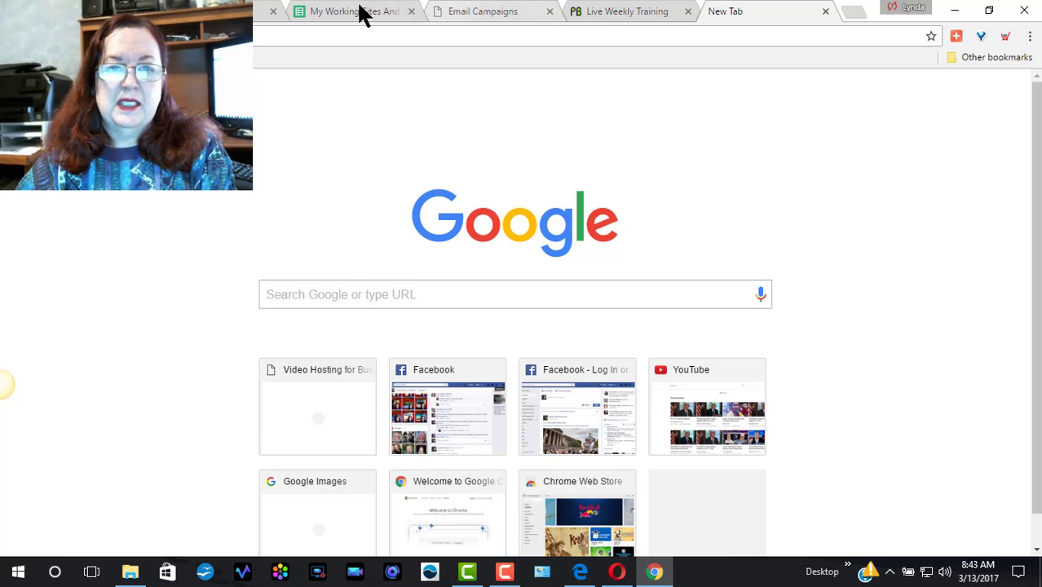
pyautogui.click(442, 18)
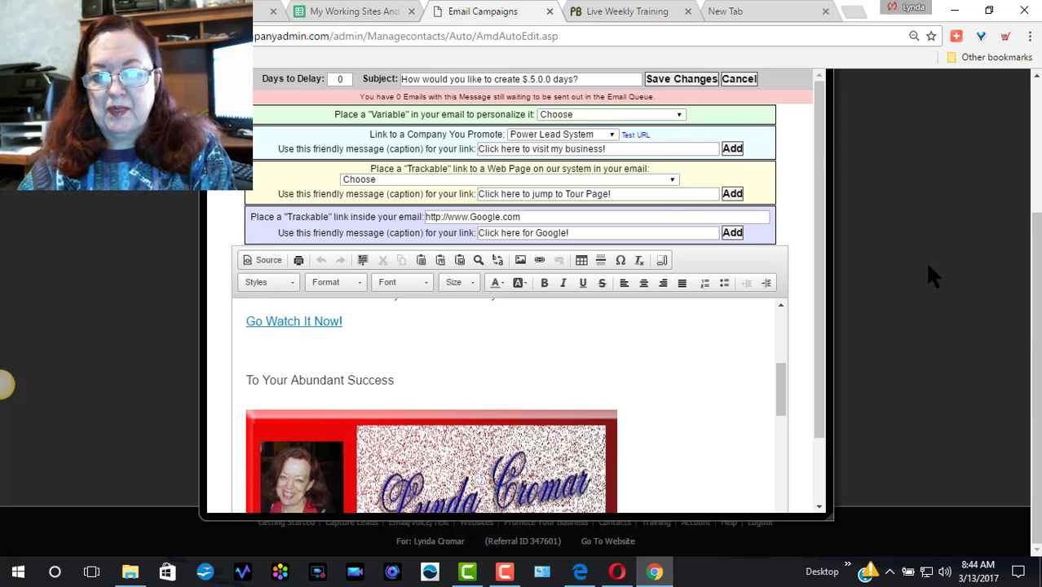
# Step: Close the email editor without saving and review the management options for the selected campaign
pyautogui.scroll(3, 954, 204)
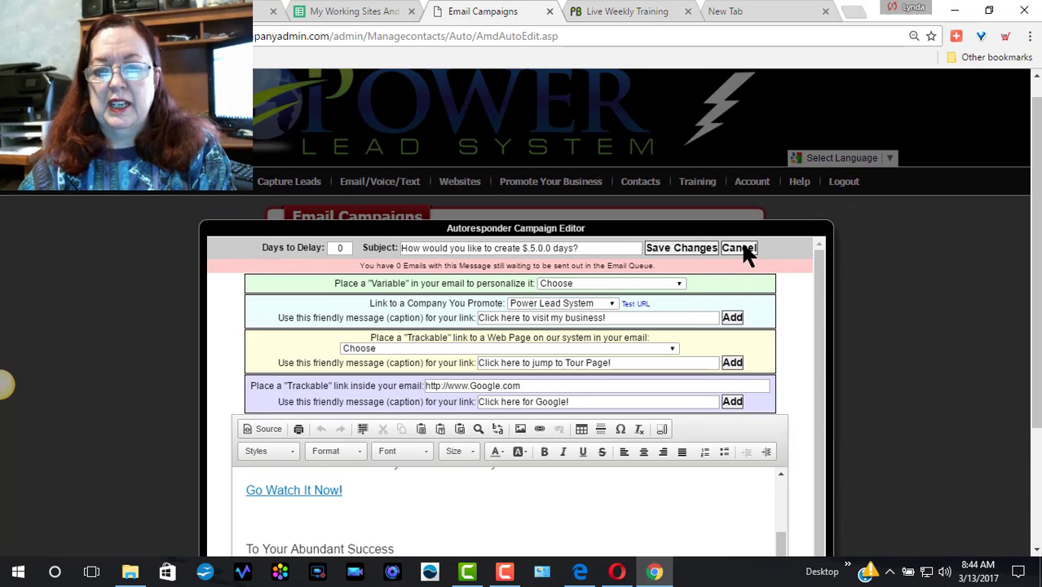
pyautogui.click(746, 248)
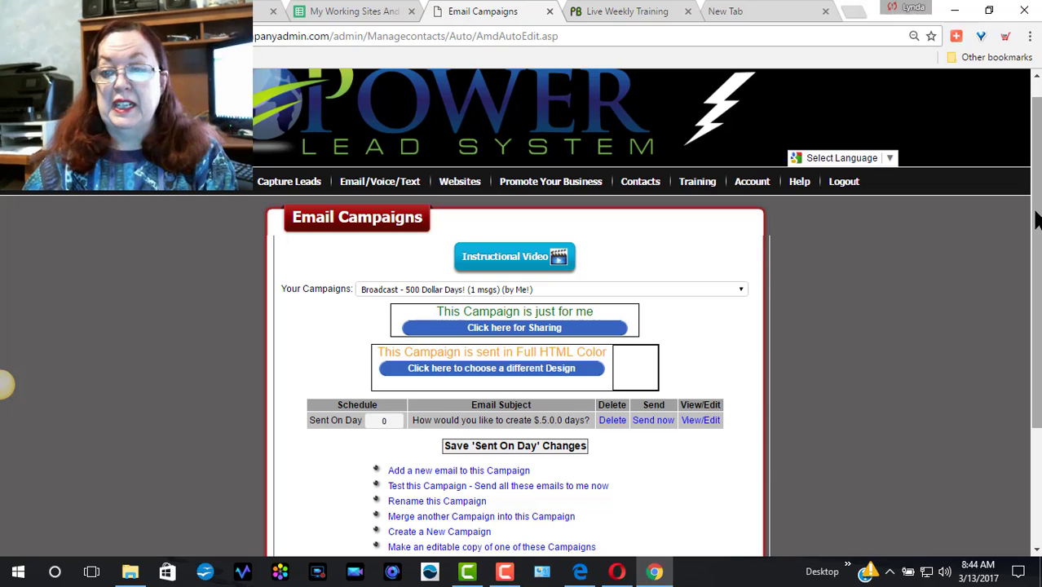
pyautogui.scroll(-2, 1034, 309)
pyautogui.scroll(-2, 650, 312)
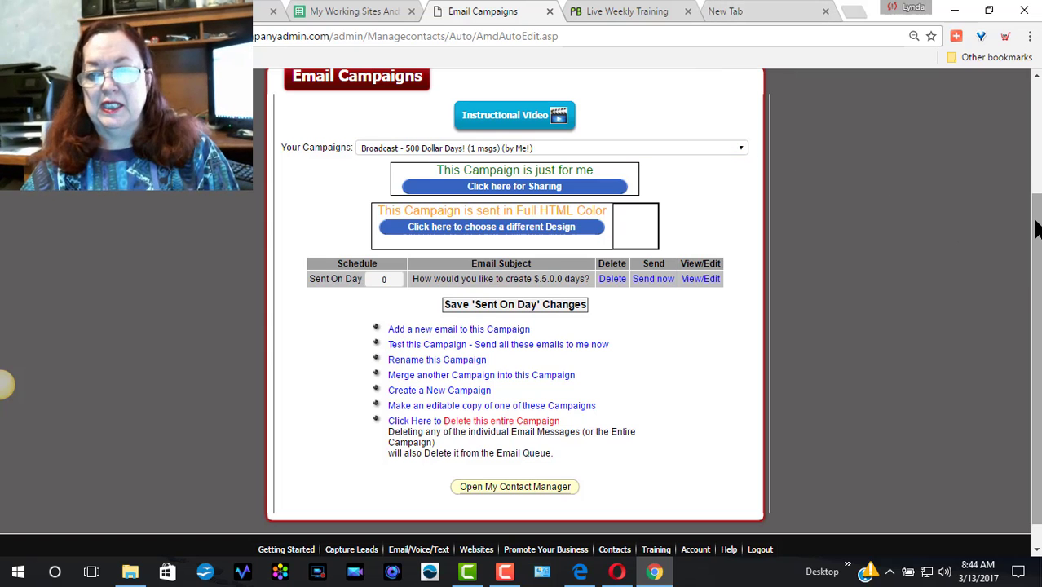
# Step: Open the form for adding a new email campaign
pyautogui.scroll(3, 1037, 229)
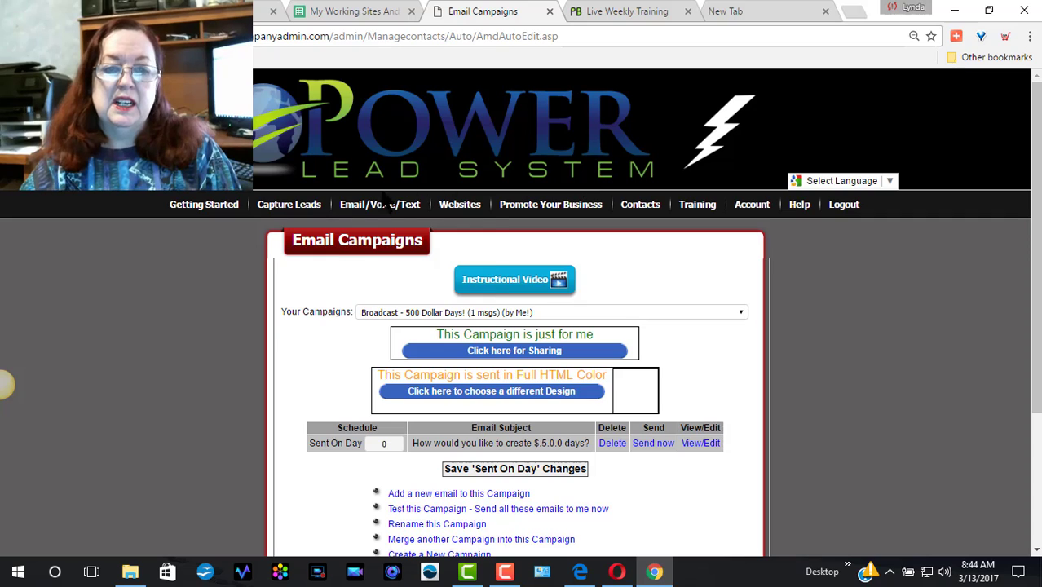
pyautogui.moveTo(380, 206)
pyautogui.moveTo(369, 232)
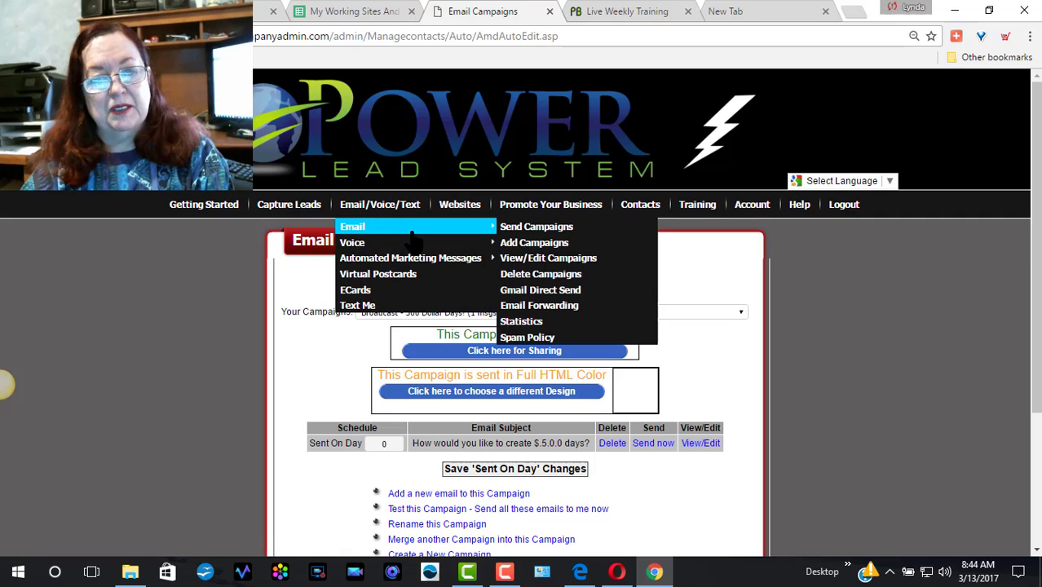
pyautogui.click(522, 245)
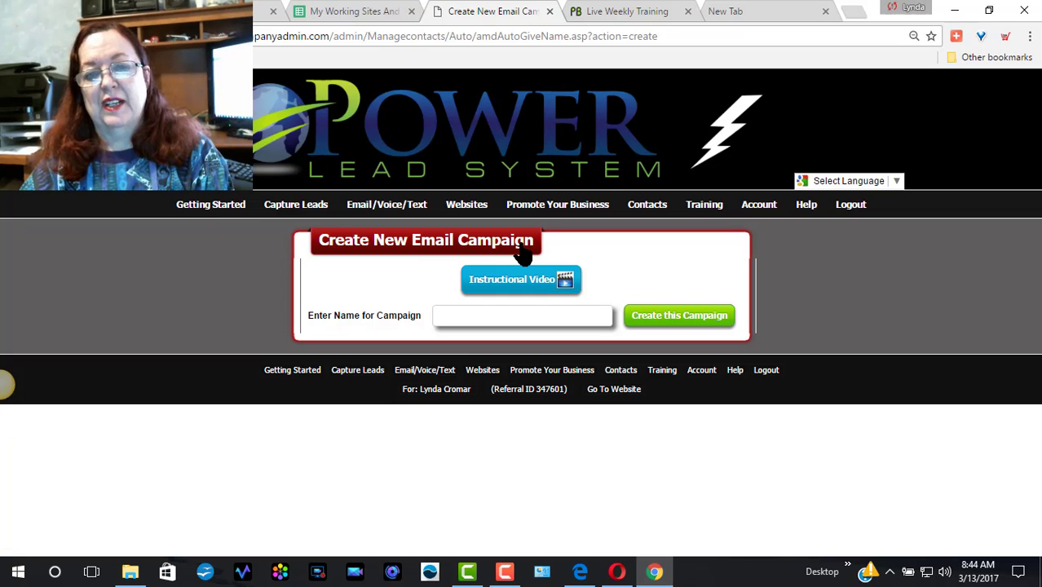
# Step: Create a new email campaign named "Broadcast - test for training", building it from scratch instead of copying an existing campaign
pyautogui.click(525, 316)
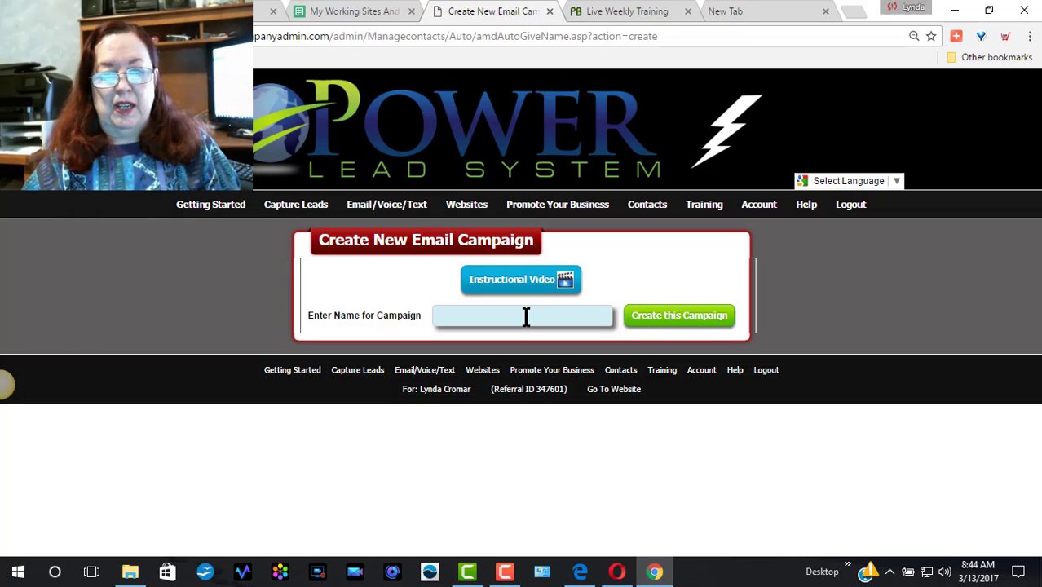
pyautogui.click(526, 316)
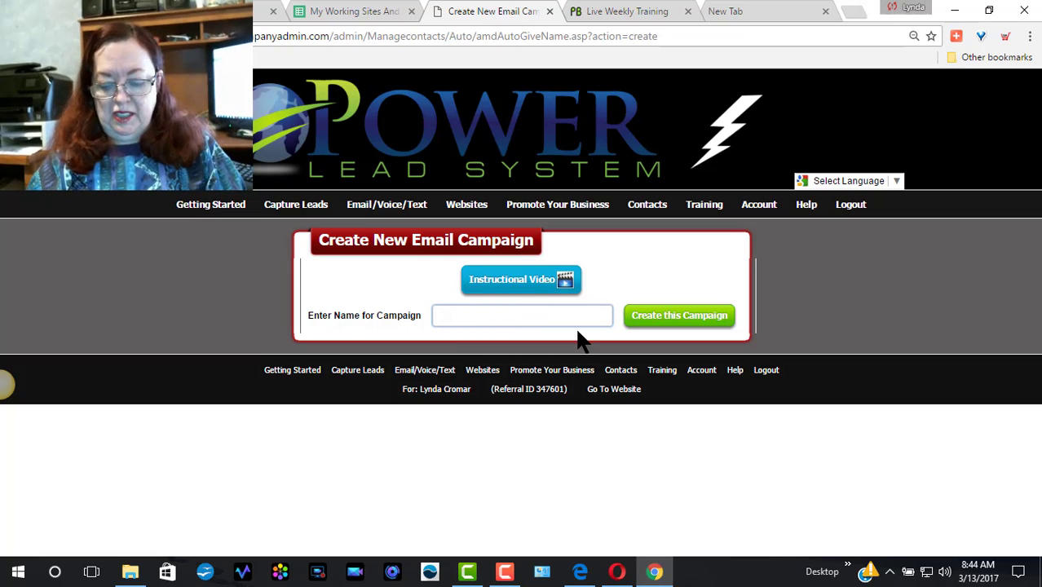
pyautogui.write('Br')
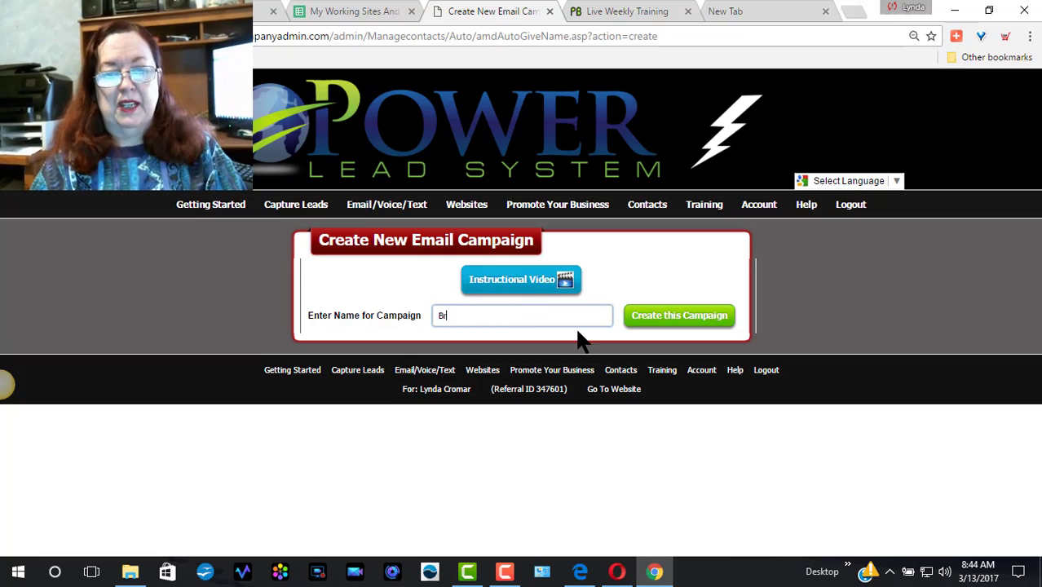
pyautogui.write('oadcast ')
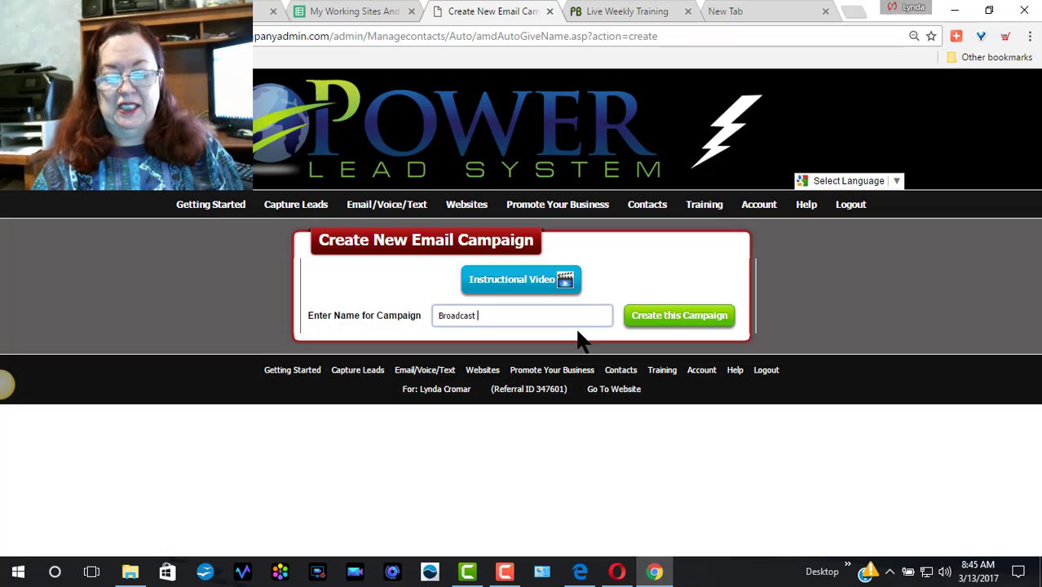
pyautogui.write('-')
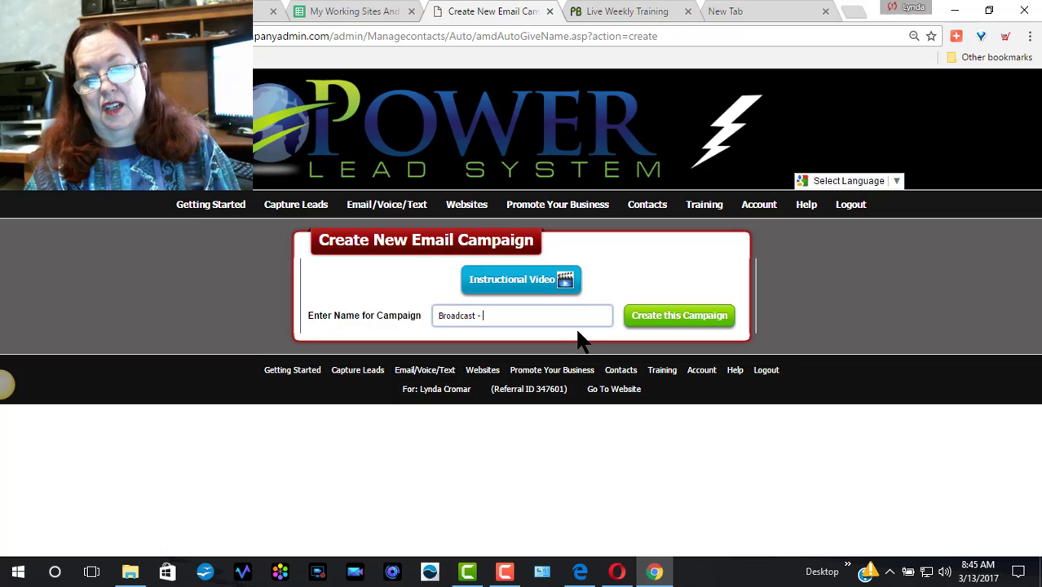
pyautogui.write('te')
pyautogui.write('st for')
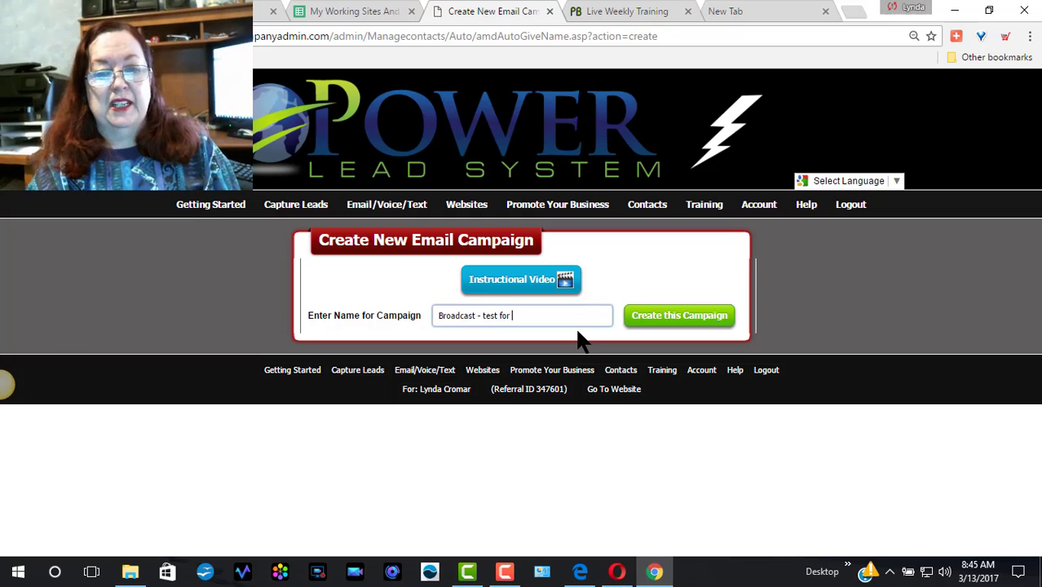
pyautogui.write(' training')
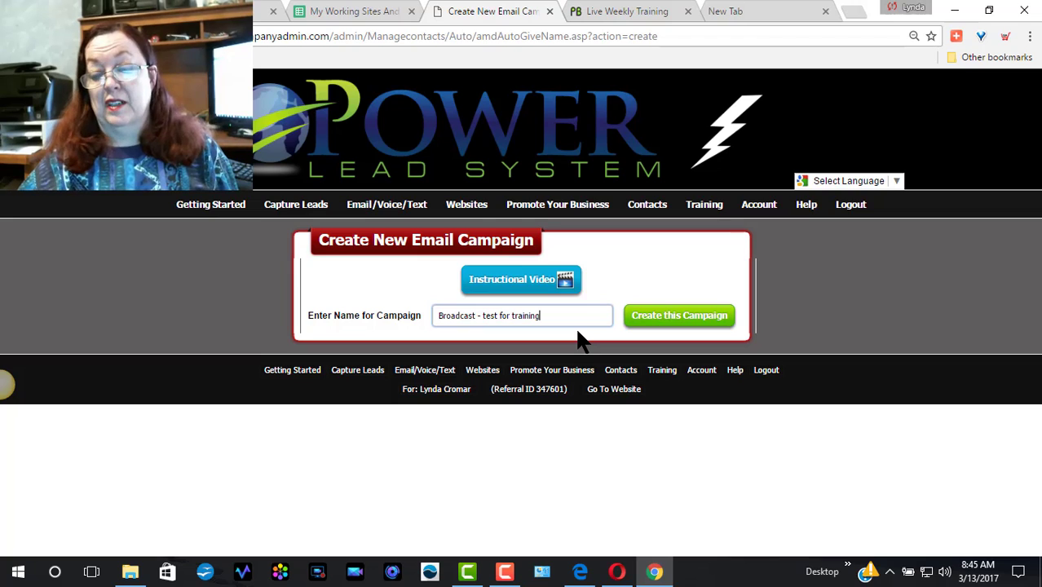
pyautogui.click(642, 320)
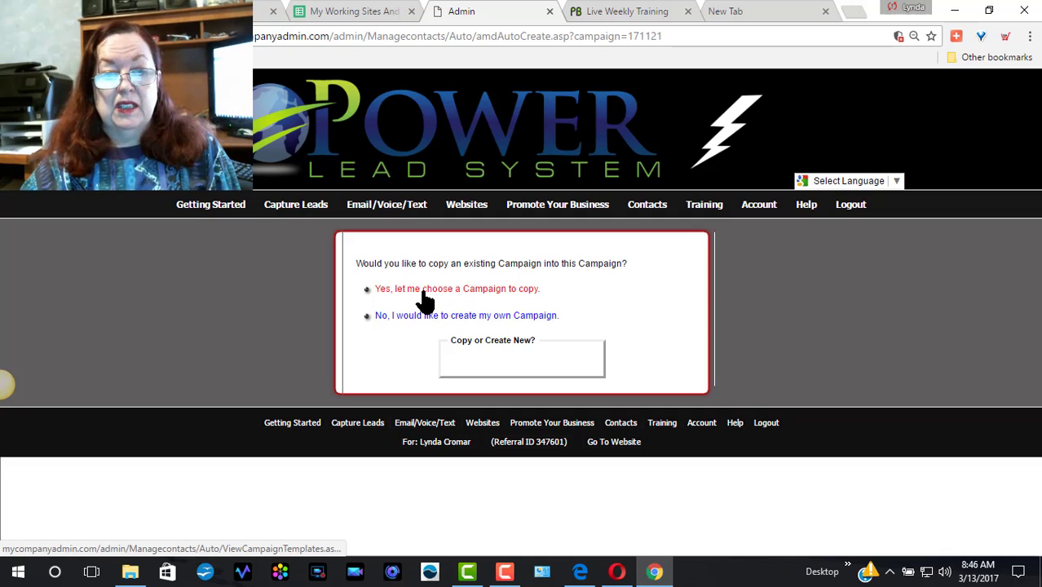
pyautogui.click(504, 322)
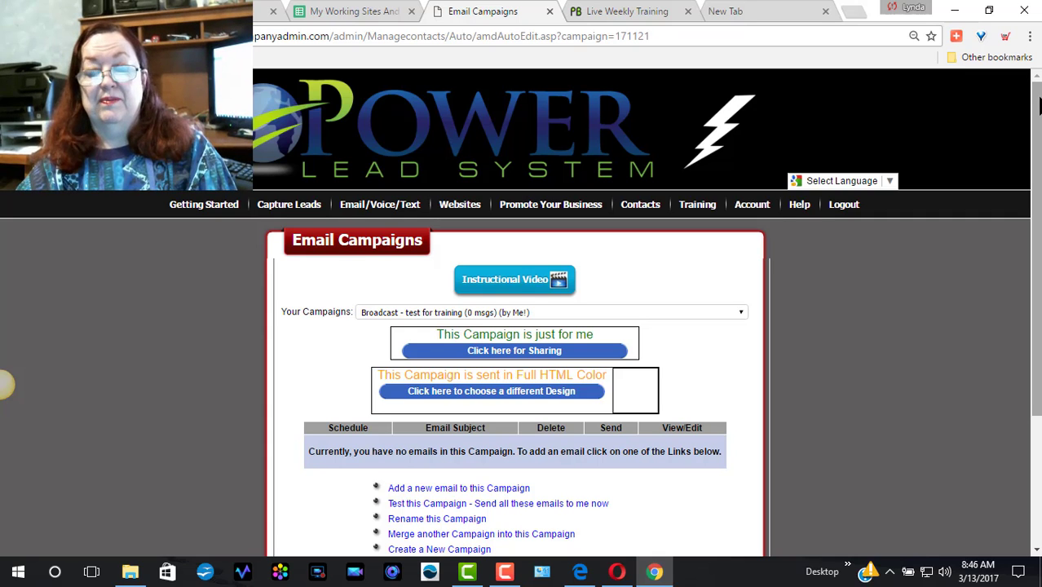
# Step: Add a new email with the subject "test for training" to the campaign
pyautogui.moveTo(1038, 96); pyautogui.dragTo(1011, 254)
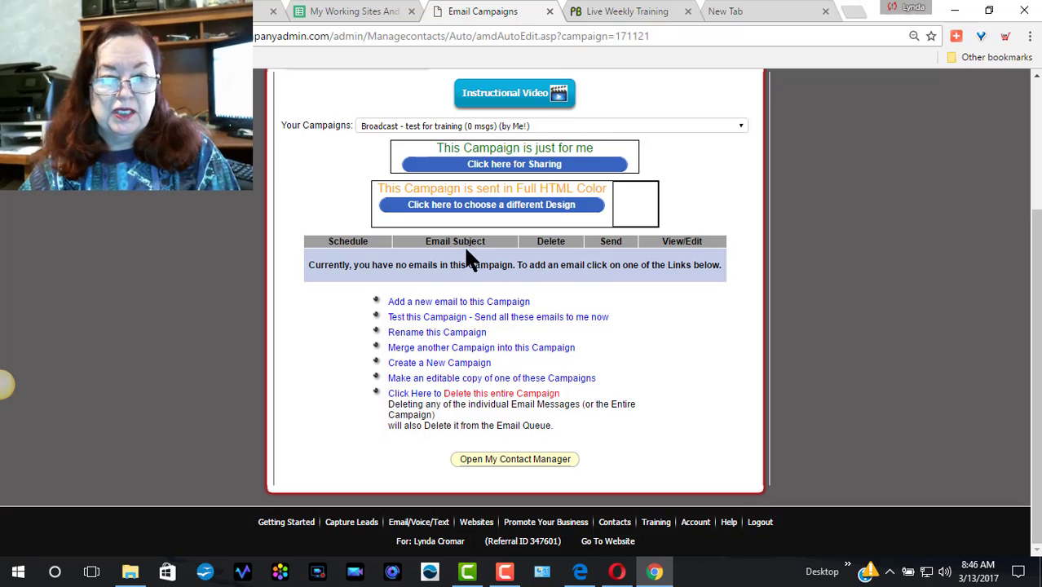
pyautogui.click(440, 303)
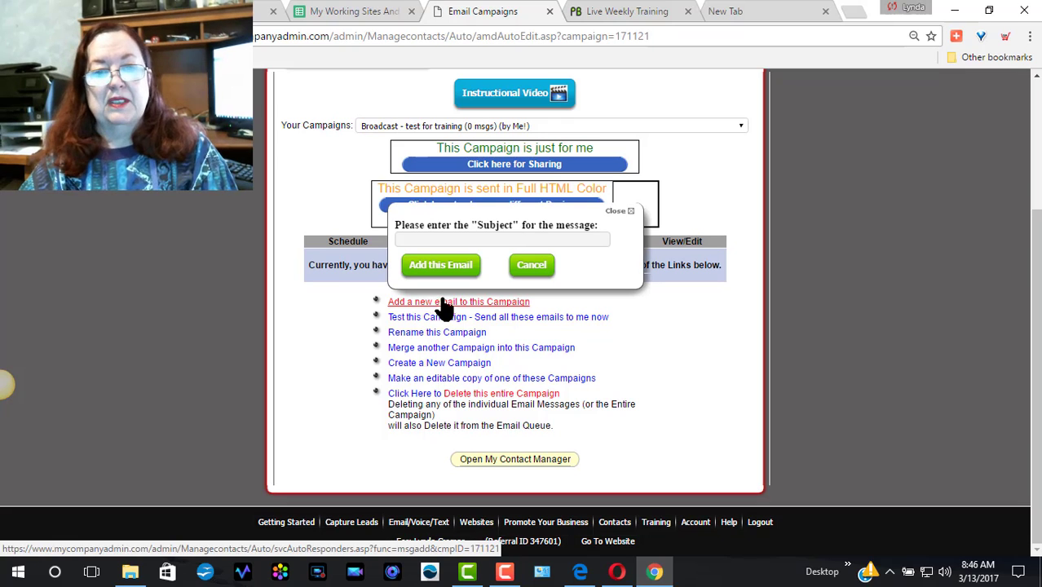
pyautogui.click(532, 237)
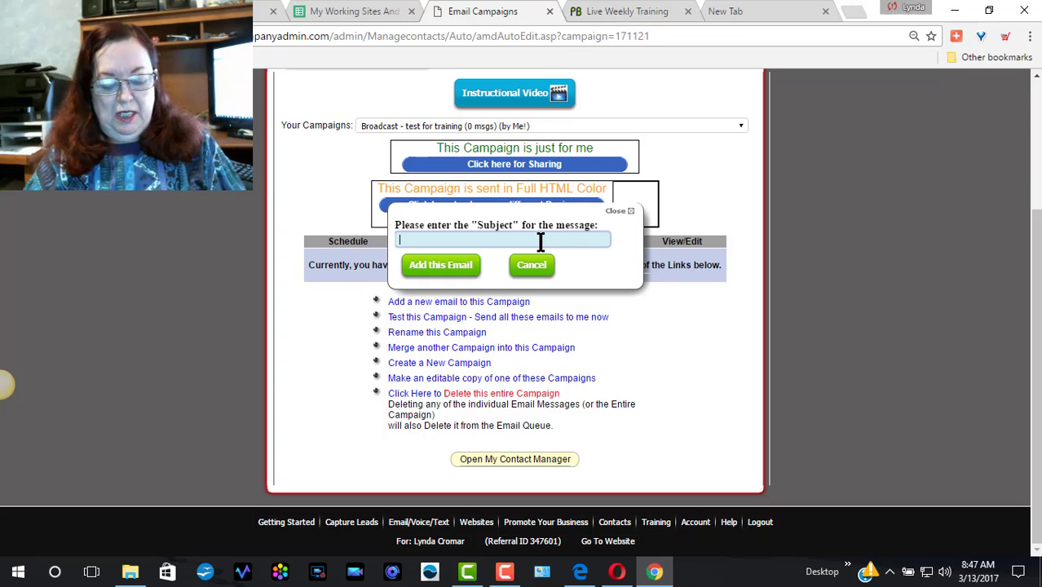
pyautogui.write('tes')
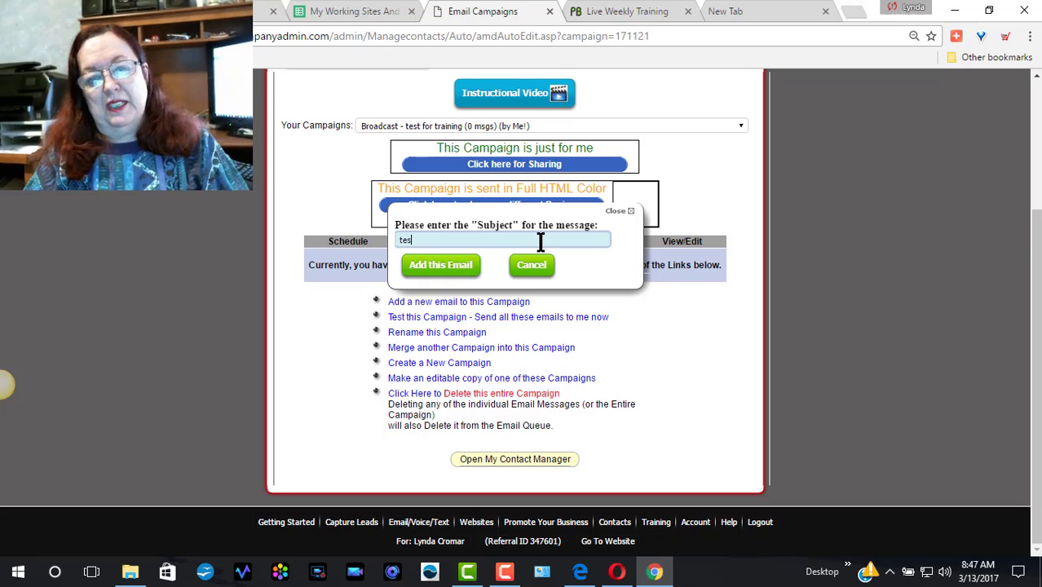
pyautogui.write('t ')
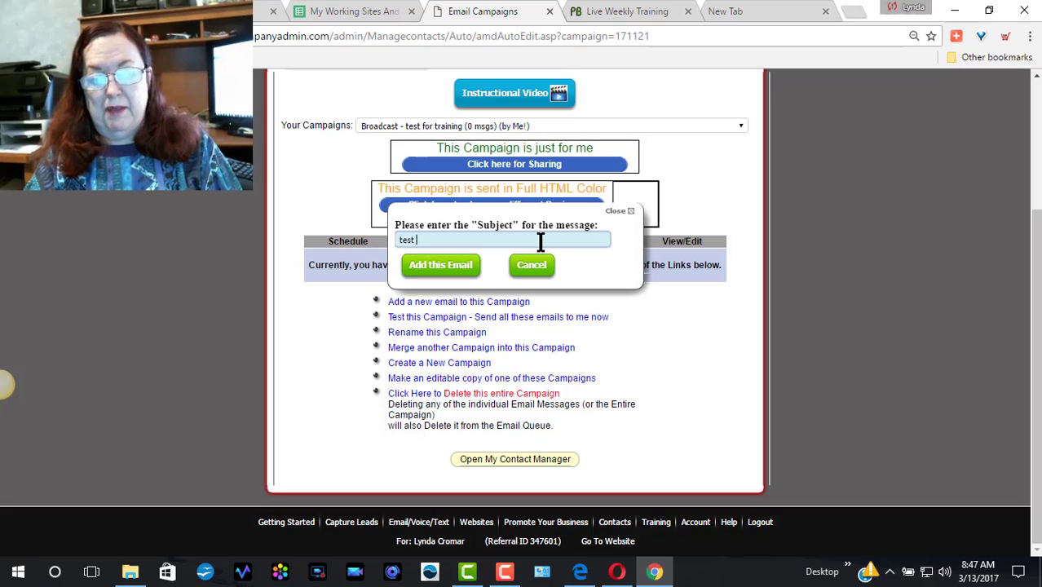
pyautogui.write('for train')
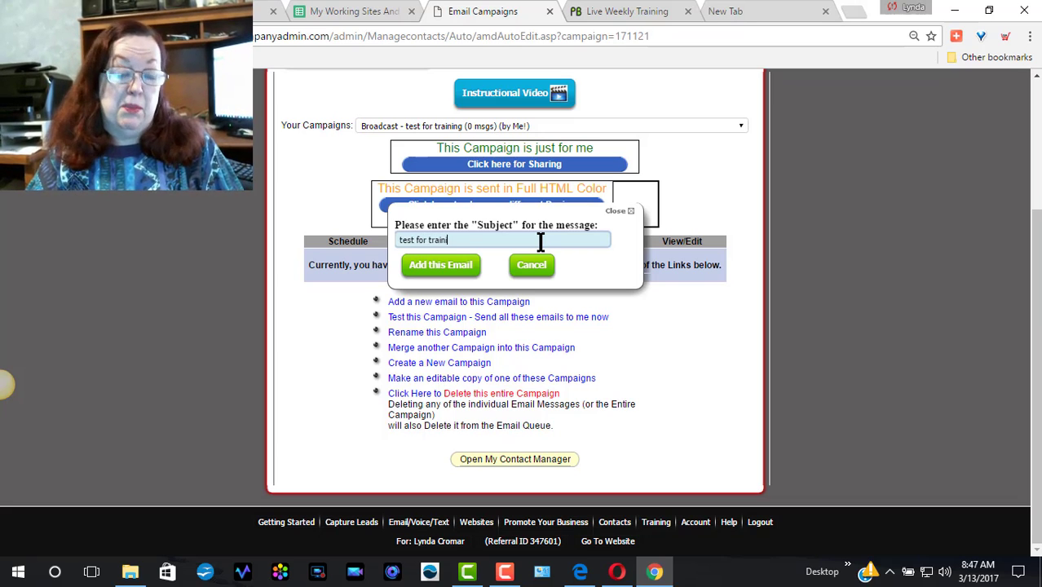
pyautogui.write('ing')
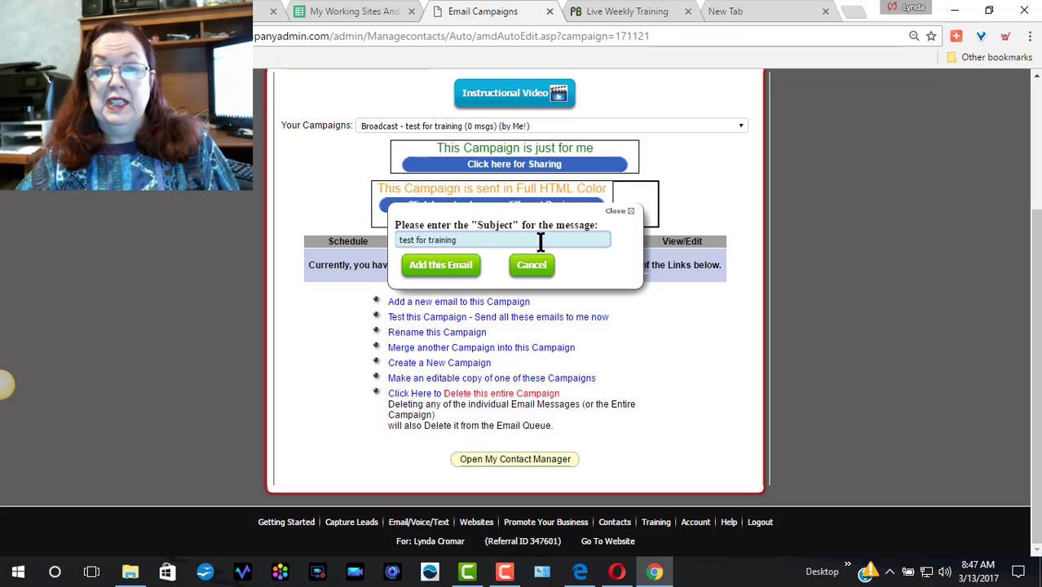
pyautogui.click(465, 261)
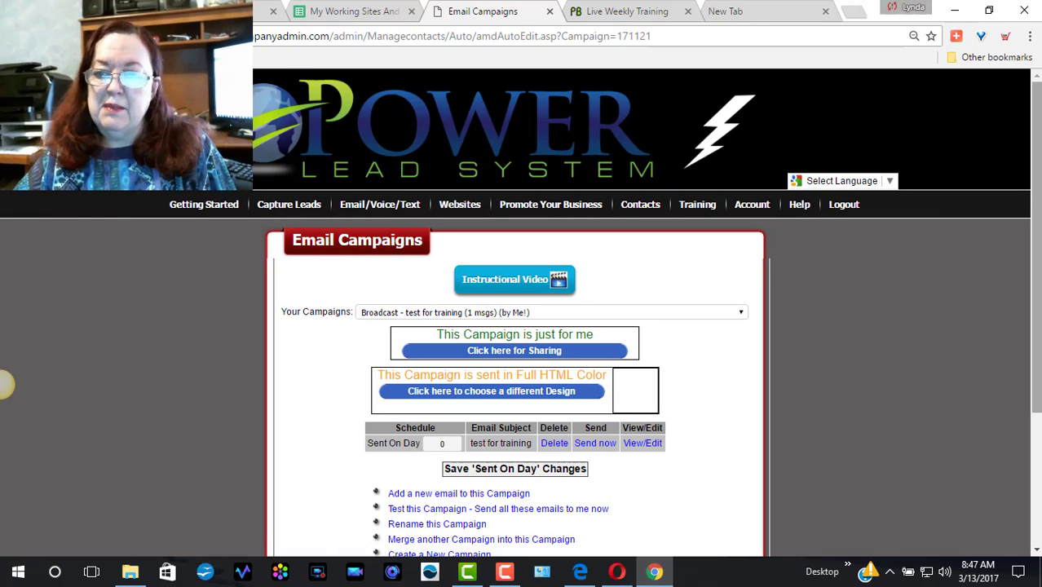
# Step: Open the "test for training" email for editing and replace the placeholder text with a first-name introduction and a separate "body" line
pyautogui.moveTo(1039, 204); pyautogui.dragTo(1037, 334)
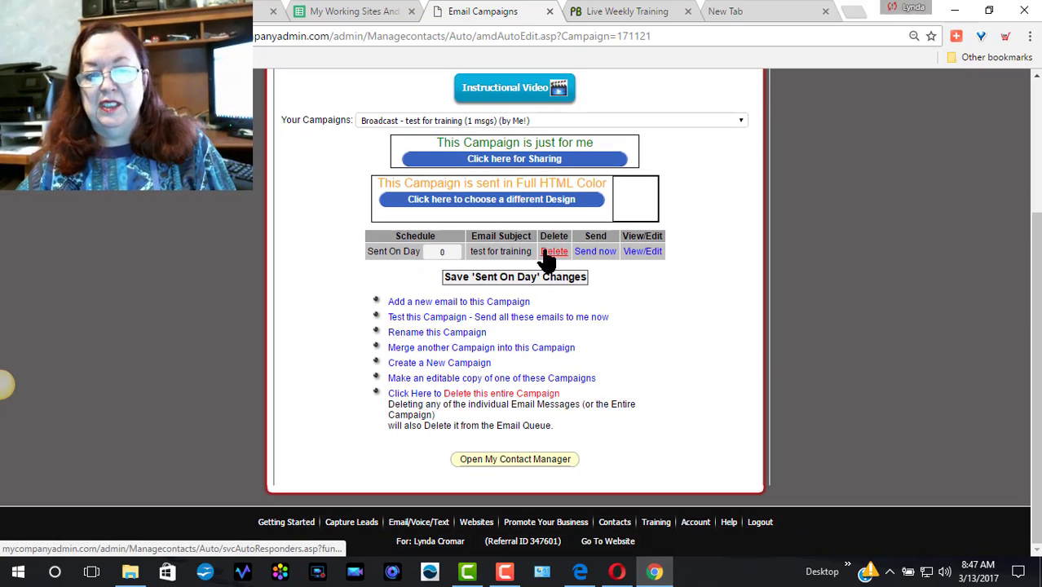
pyautogui.click(643, 253)
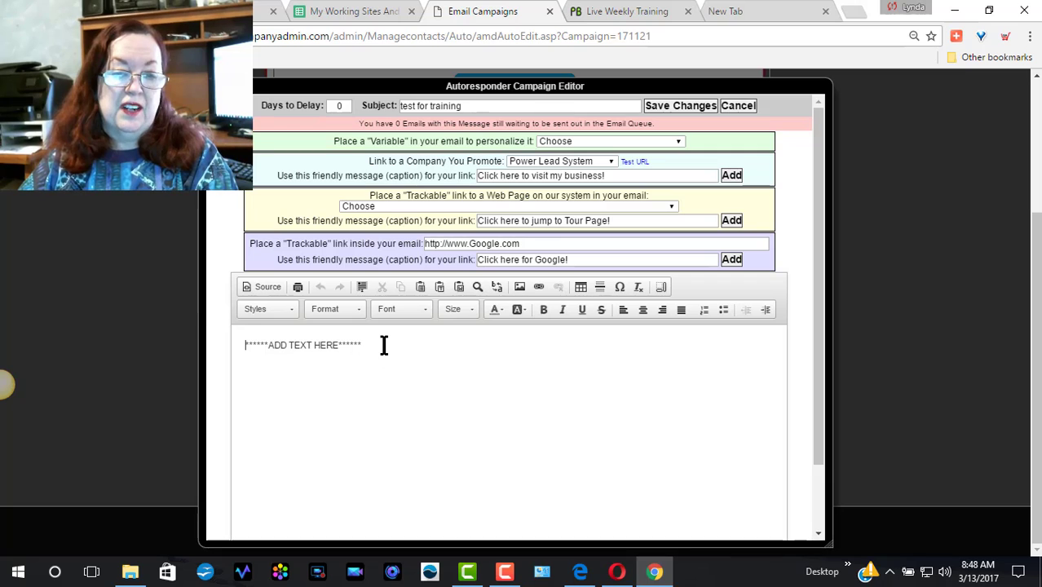
pyautogui.moveTo(381, 345); pyautogui.dragTo(233, 349)
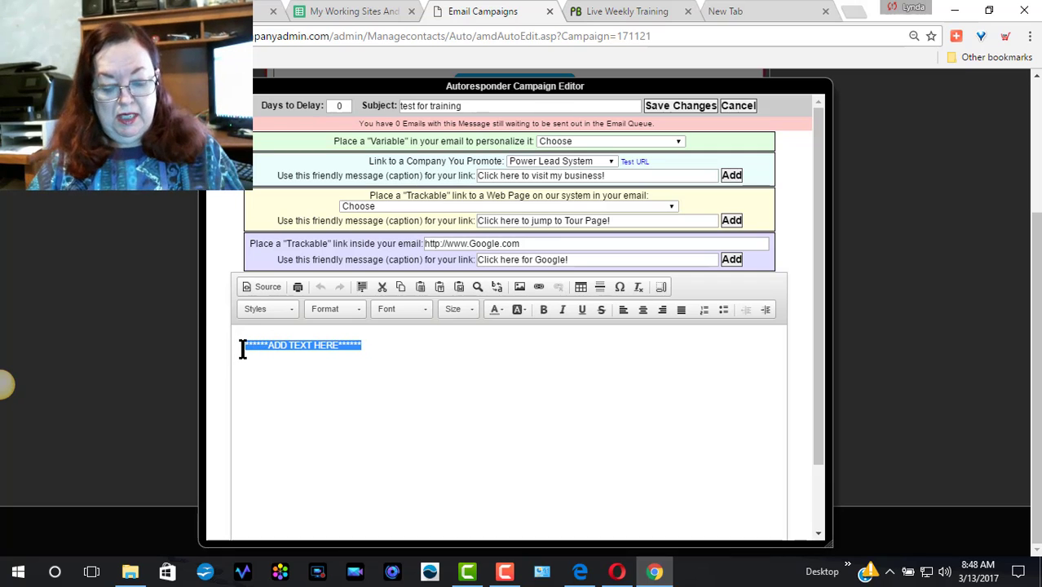
pyautogui.write('H')
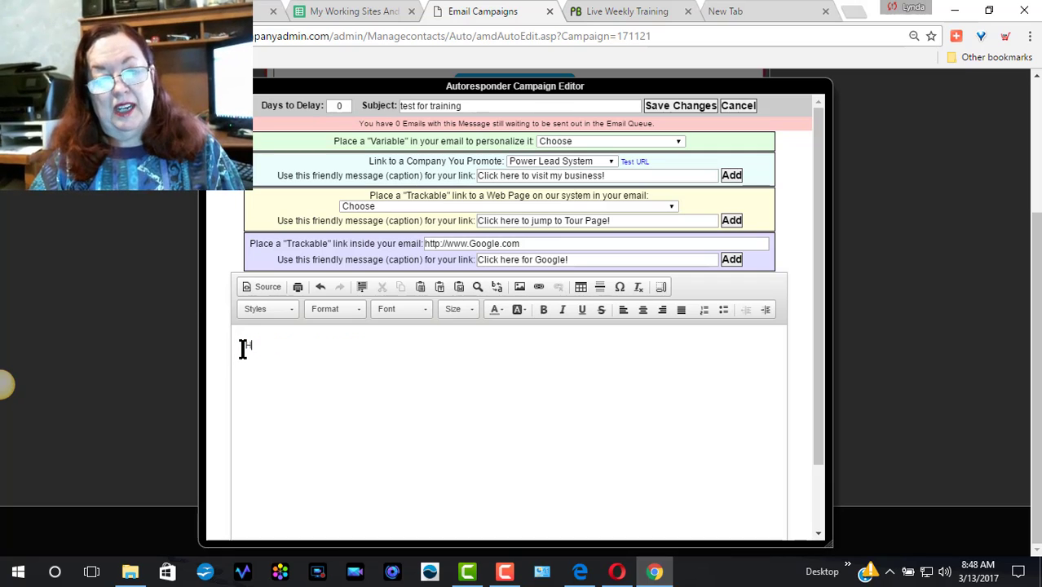
pyautogui.write('i Lynda here!')
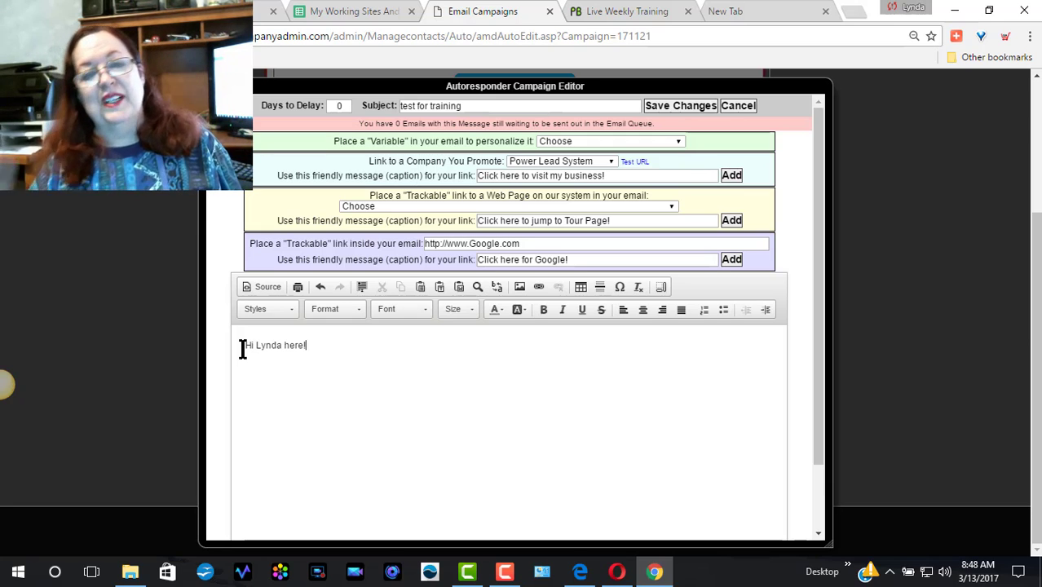
pyautogui.press('Return')
pyautogui.press('Return')
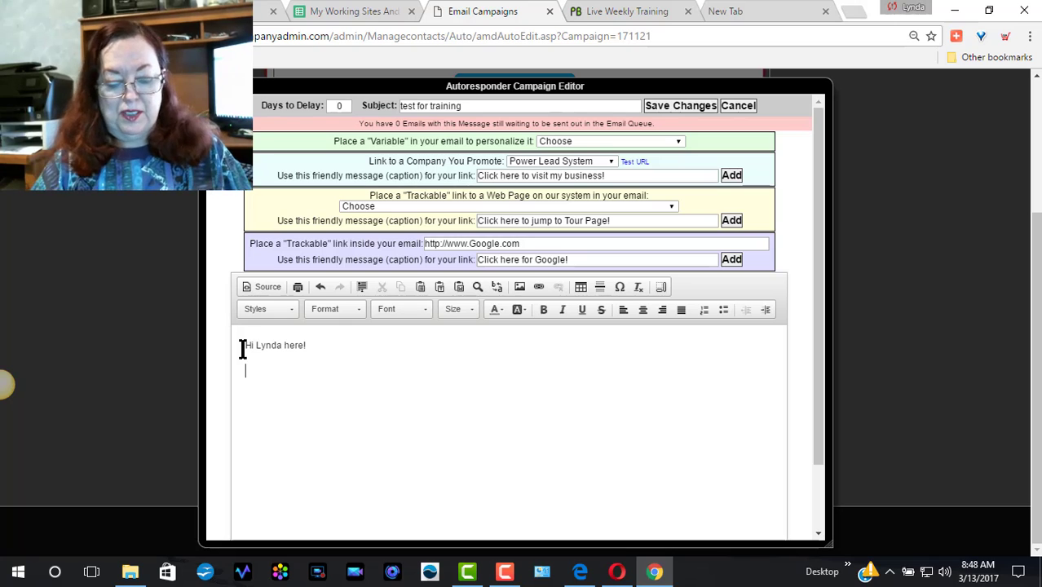
pyautogui.write('body')
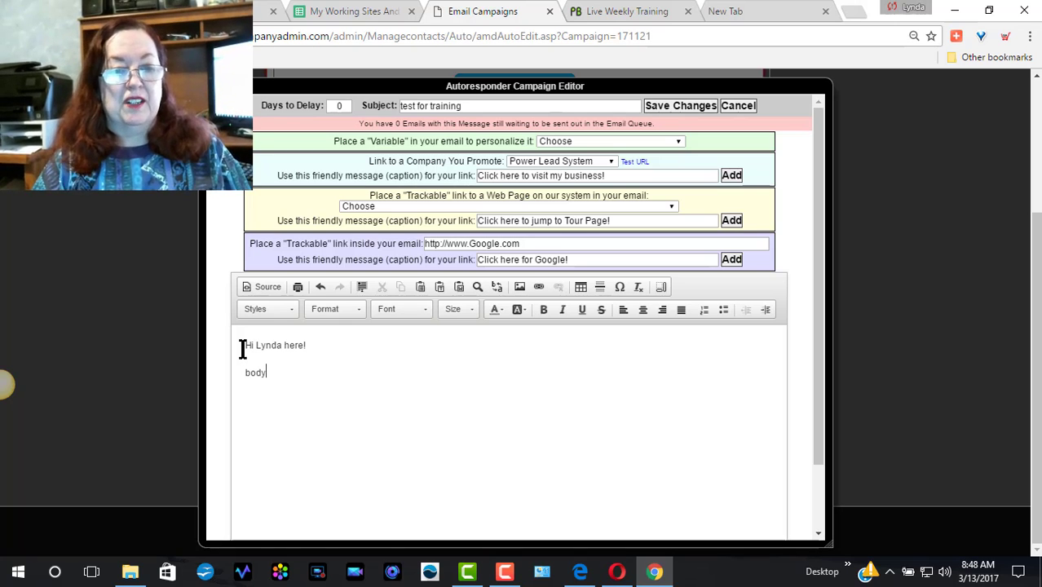
pyautogui.press('Return')
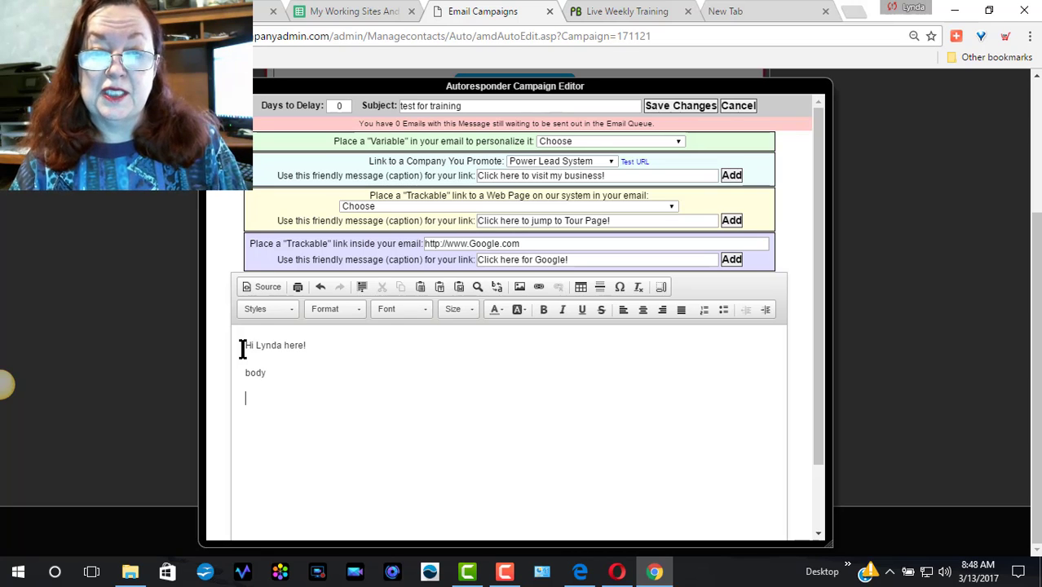
# Step: Sign the email with the sender's first name on its own line below the body text
pyautogui.write('Lyn d')
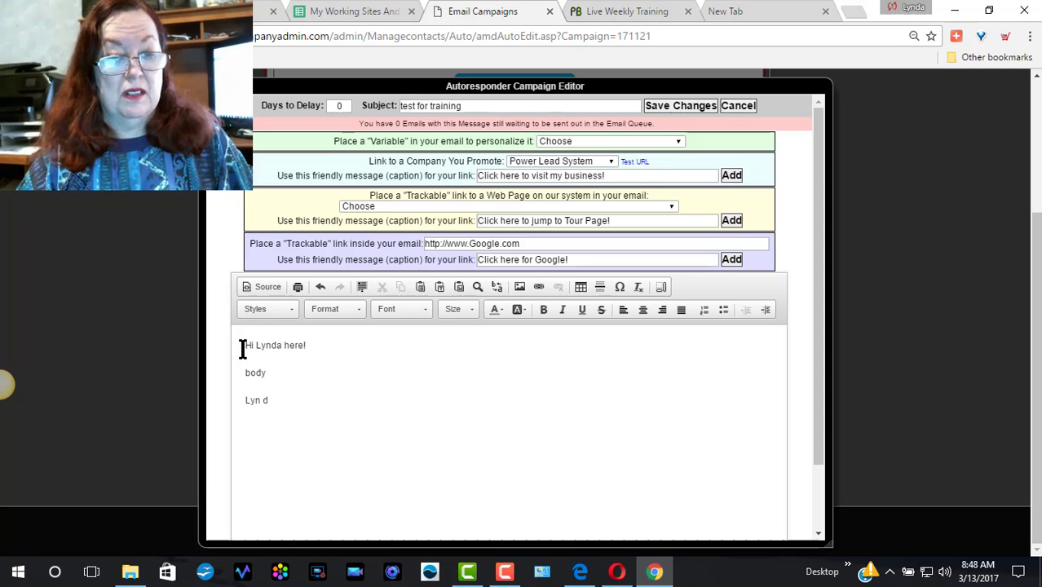
pyautogui.press('BackSpace')
pyautogui.press('BackSpace')
pyautogui.write('da')
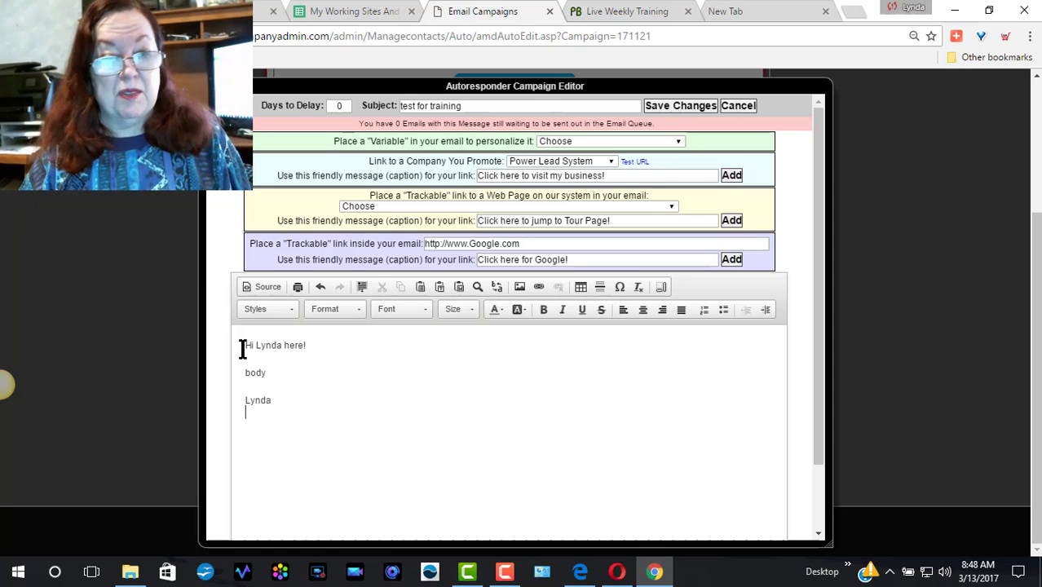
# Step: Add a closing note below the signature reading "Hey I am a real person, I care about you and I answer all of my questions"
pyautogui.press('Return')
pyautogui.write('H')
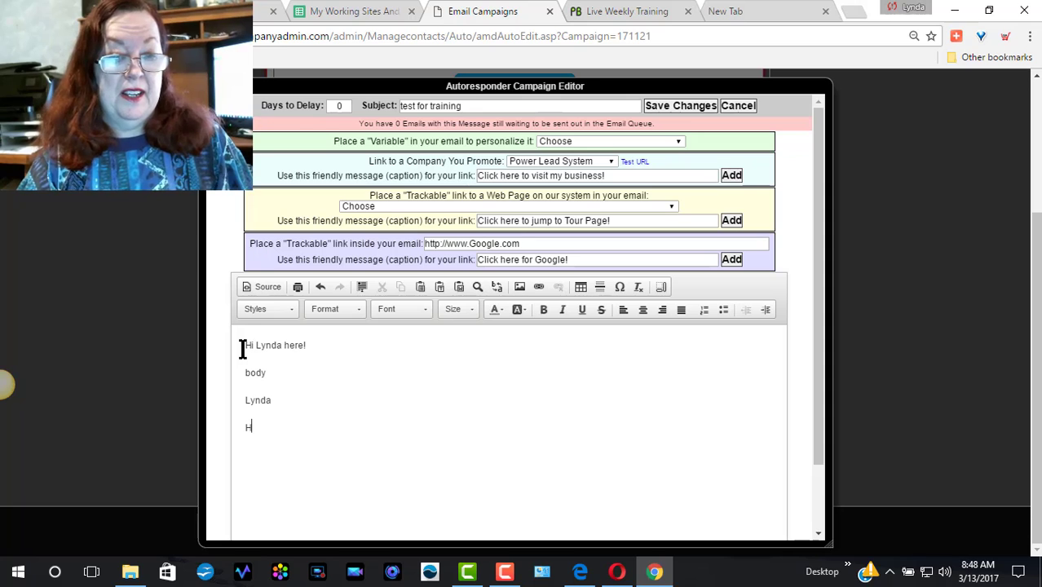
pyautogui.write('ey I am ')
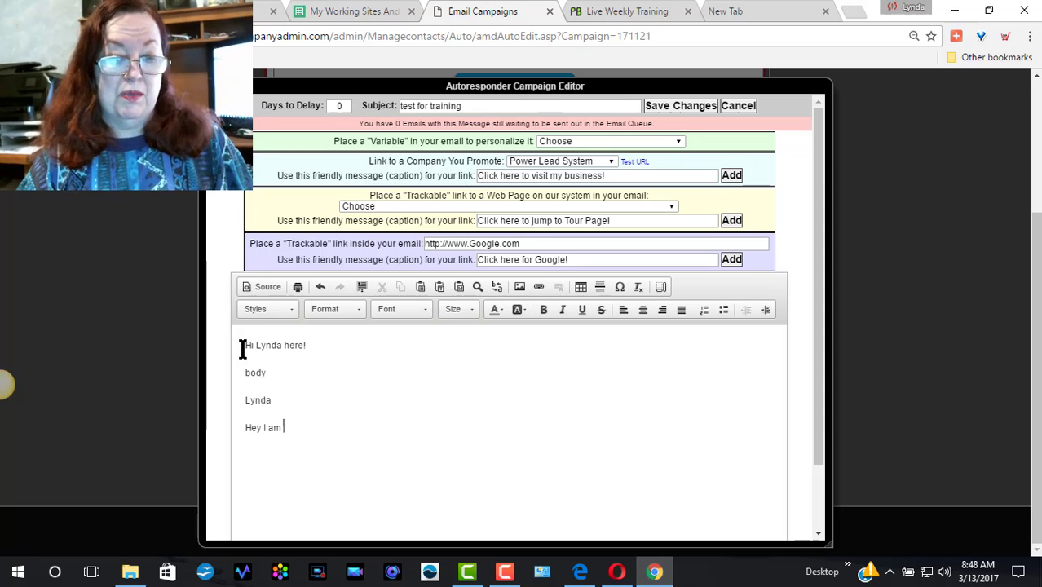
pyautogui.write('a real pe')
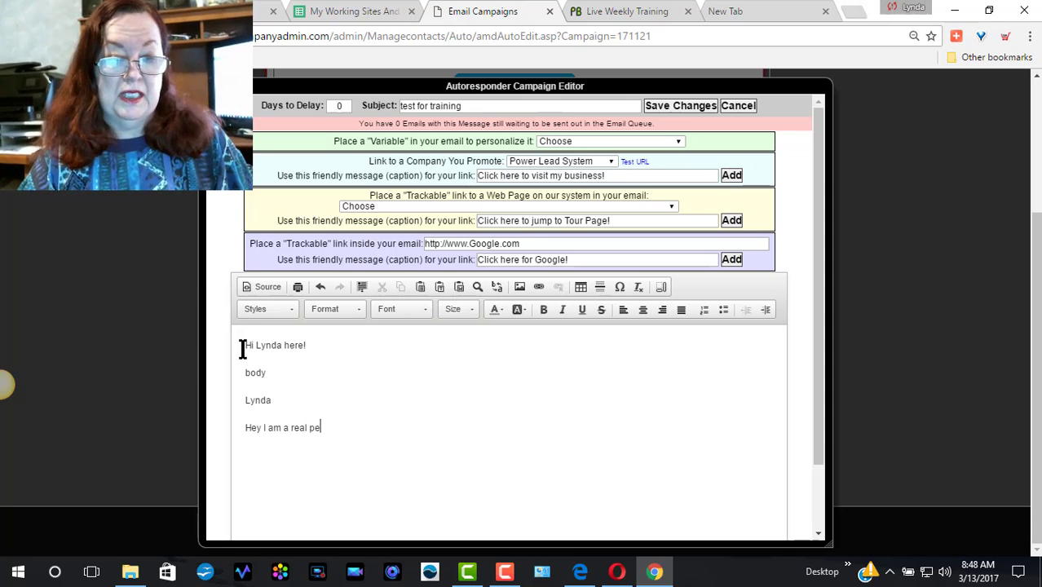
pyautogui.write('rson, ')
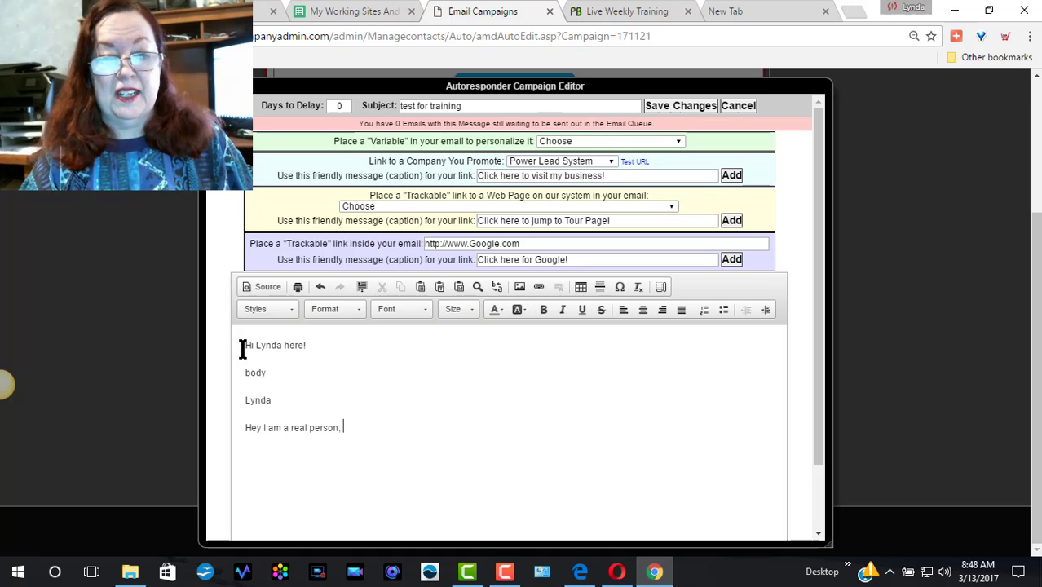
pyautogui.write('I care about u')
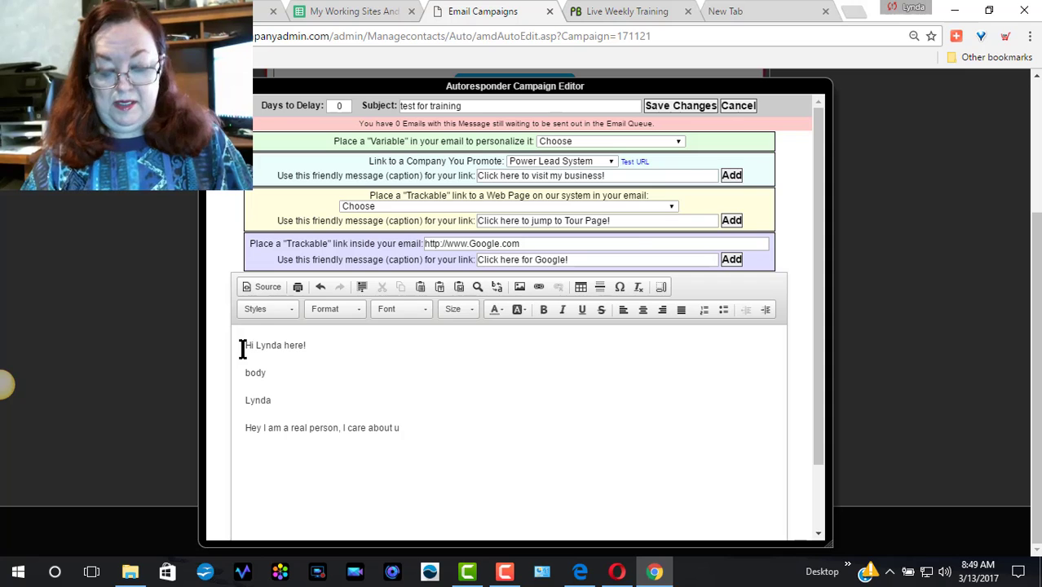
pyautogui.press('BackSpace')
pyautogui.write('yo')
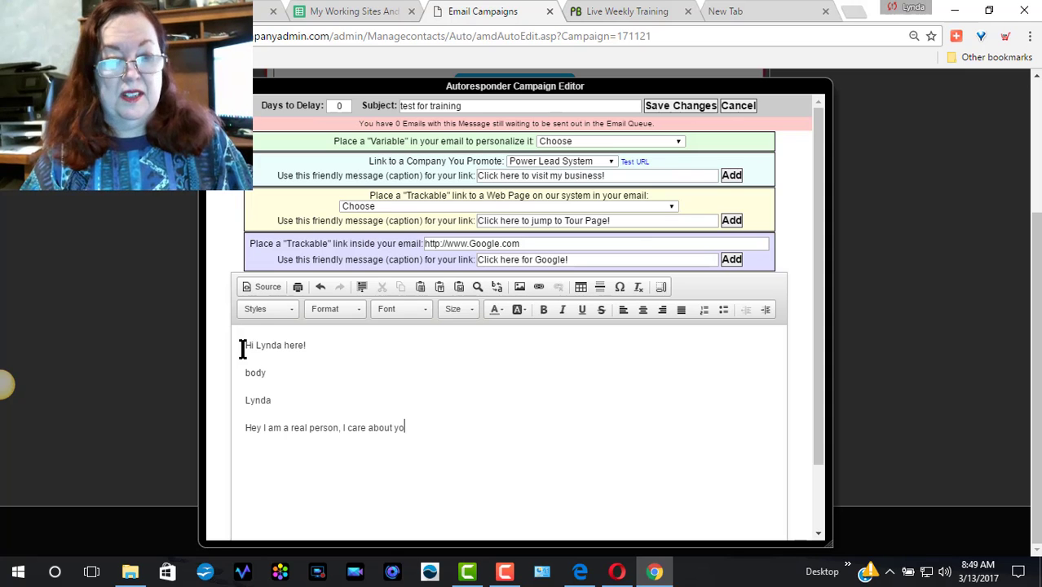
pyautogui.write('u and I an')
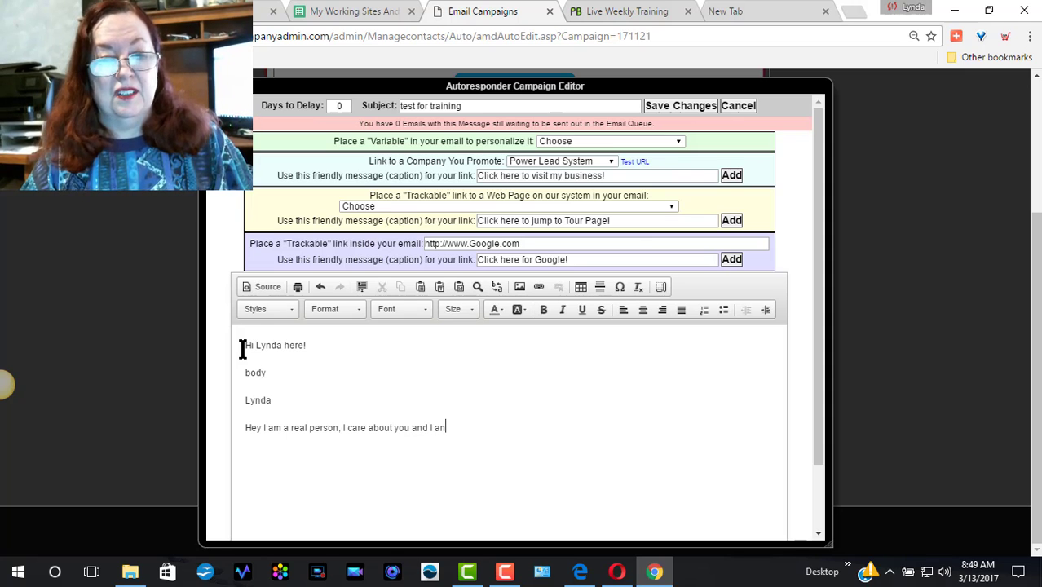
pyautogui.write('swer a')
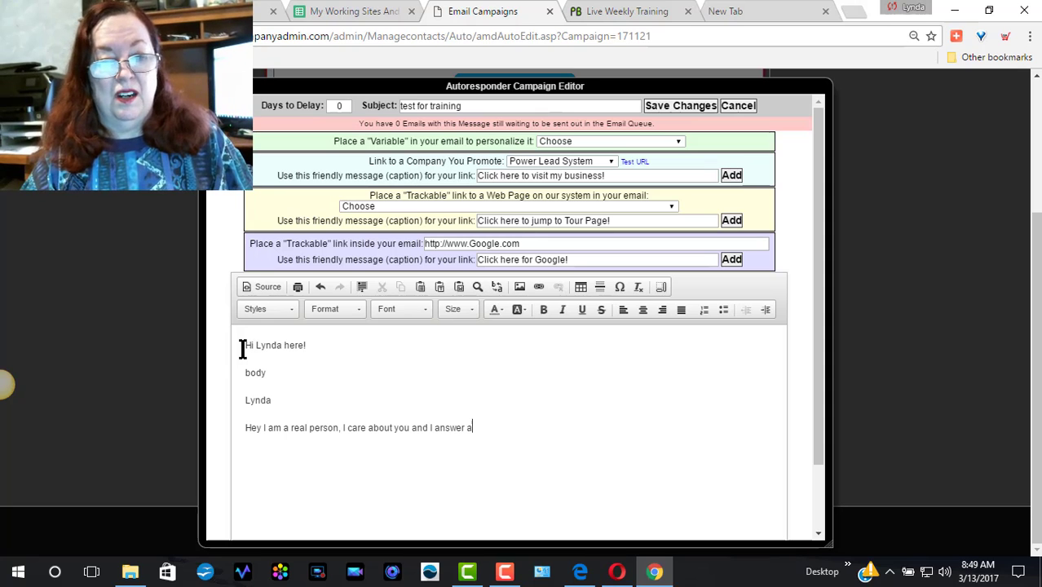
pyautogui.write('ll of my')
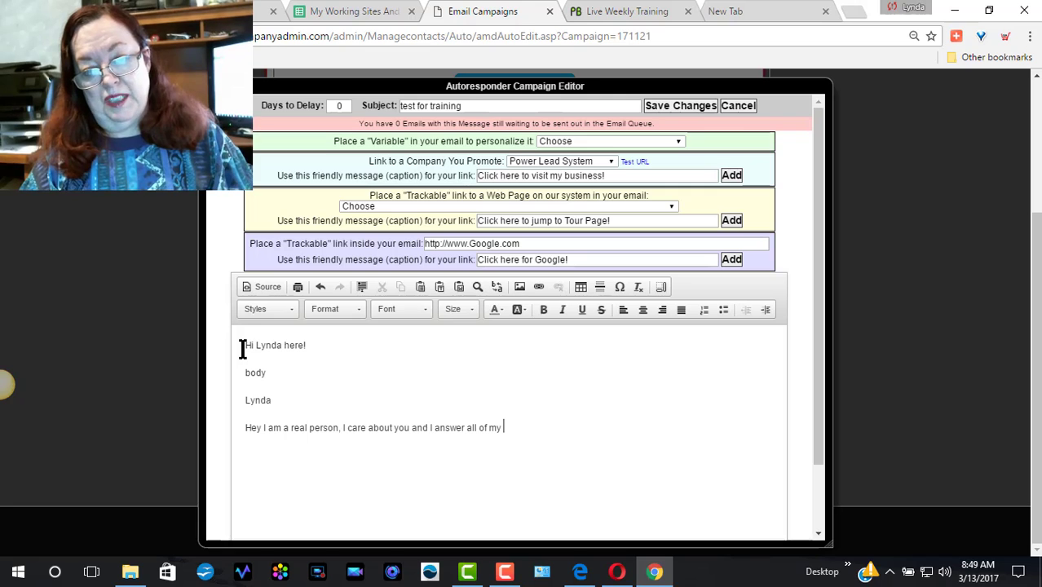
pyautogui.write('questions :)')
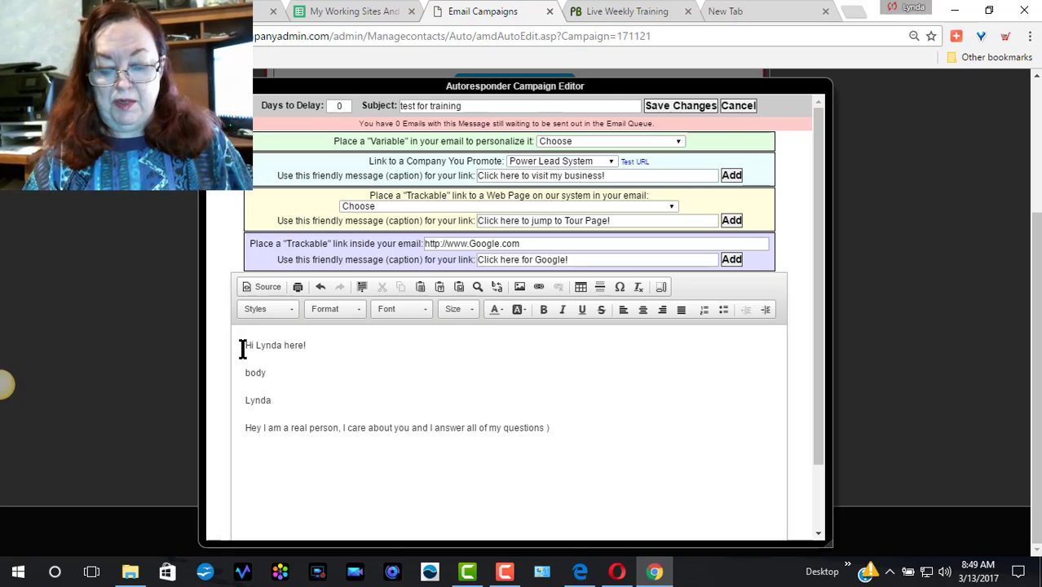
# Step: Finish the closing note with "(Just hit reply) I always answer :)" and start a new line below it
pyautogui.press('BackSpace')
pyautogui.press('BackSpace')
pyautogui.write('(')
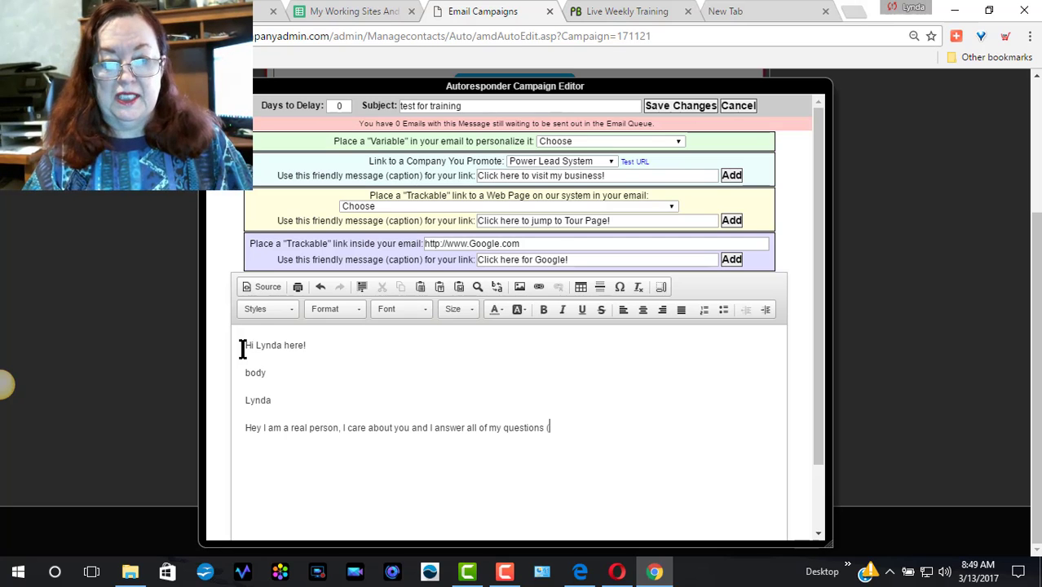
pyautogui.write('Ju')
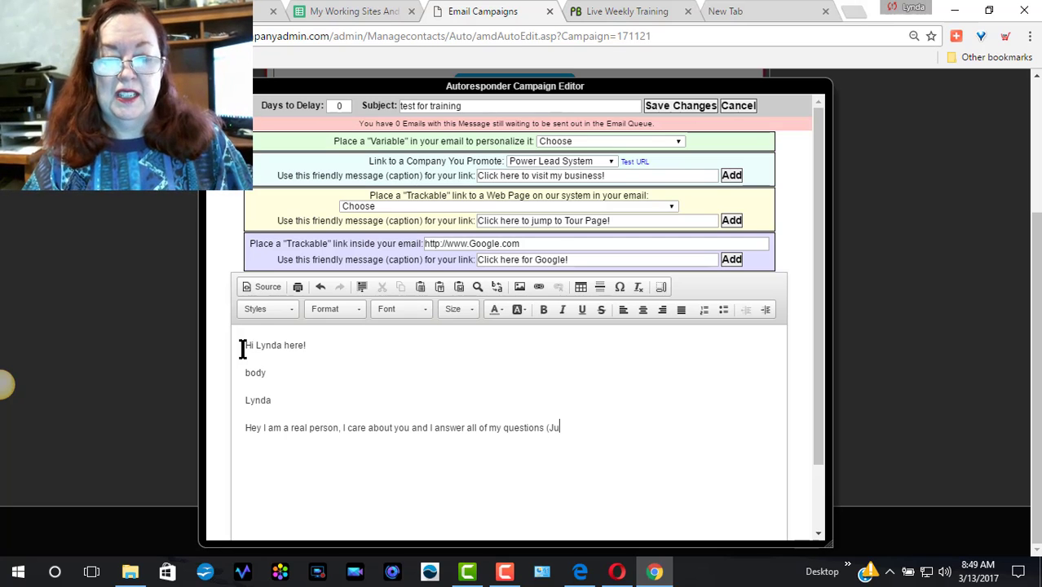
pyautogui.write('st hit reply')
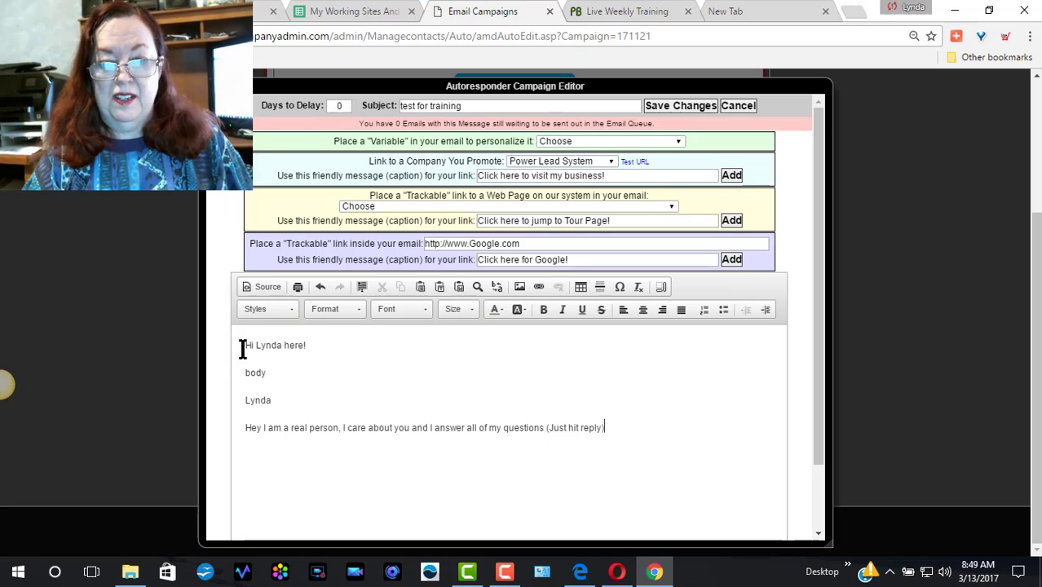
pyautogui.write(') I al')
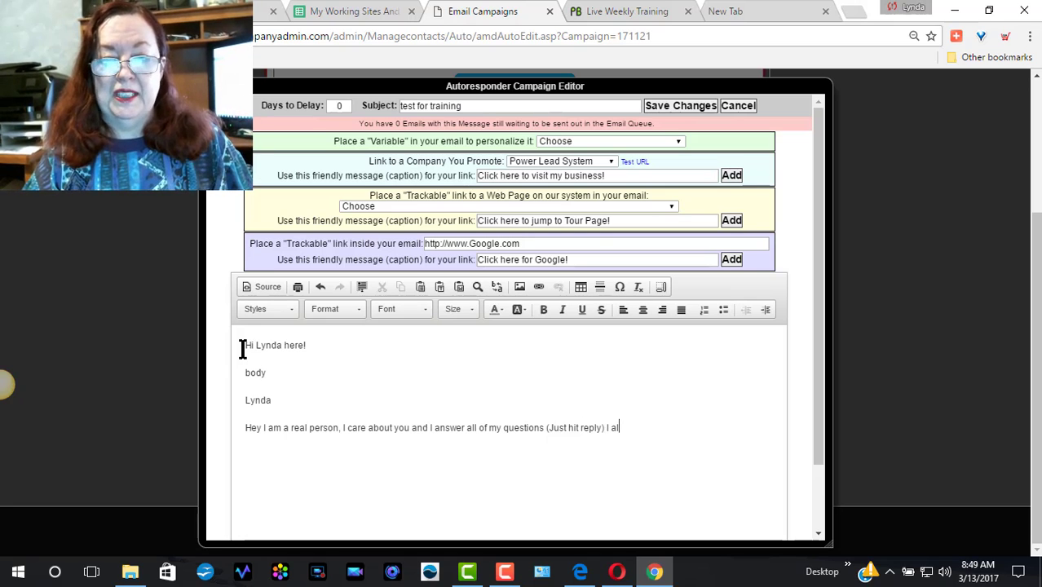
pyautogui.write('ways an')
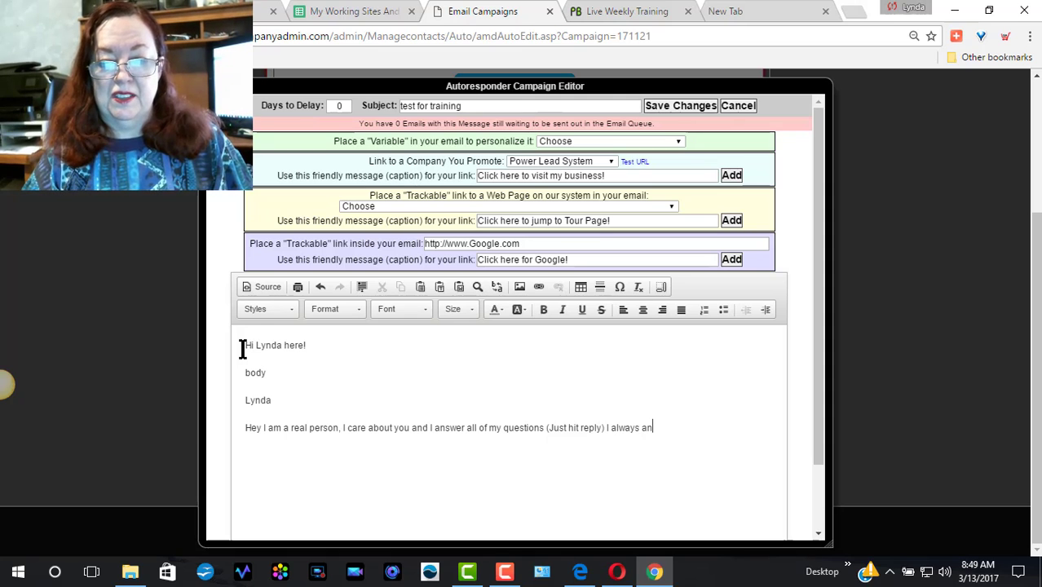
pyautogui.write('swer ')
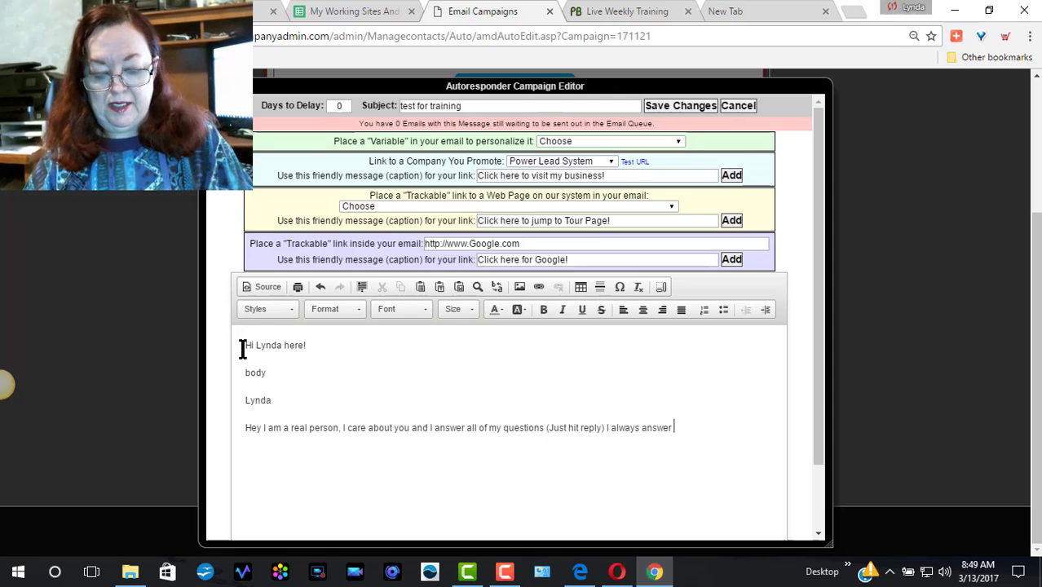
pyautogui.write(':)')
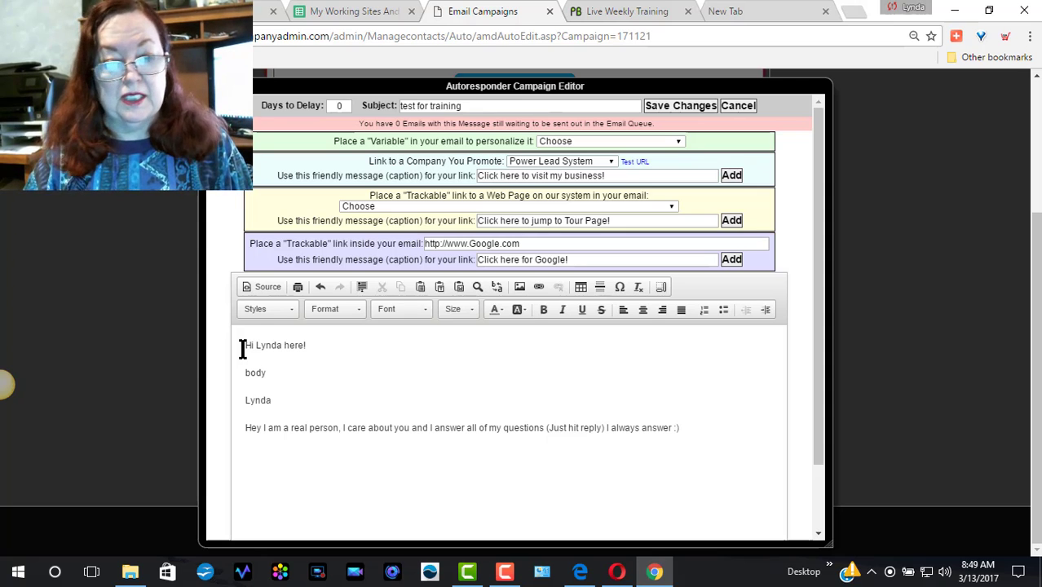
pyautogui.press('Return')
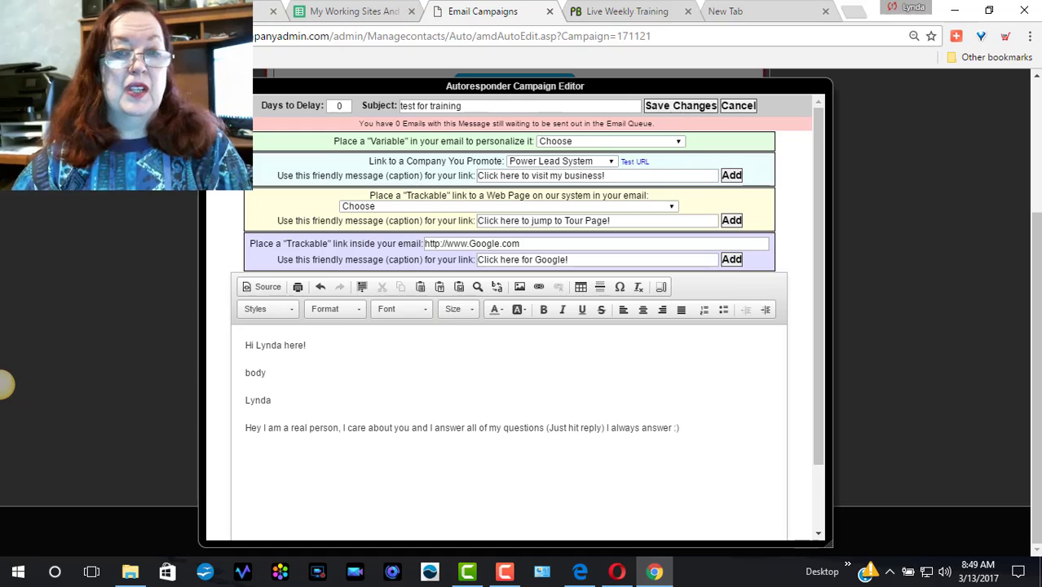
# Step: Copy the address of the sender's Facebook profile page and return to the email being edited
pyautogui.click(213, 11)
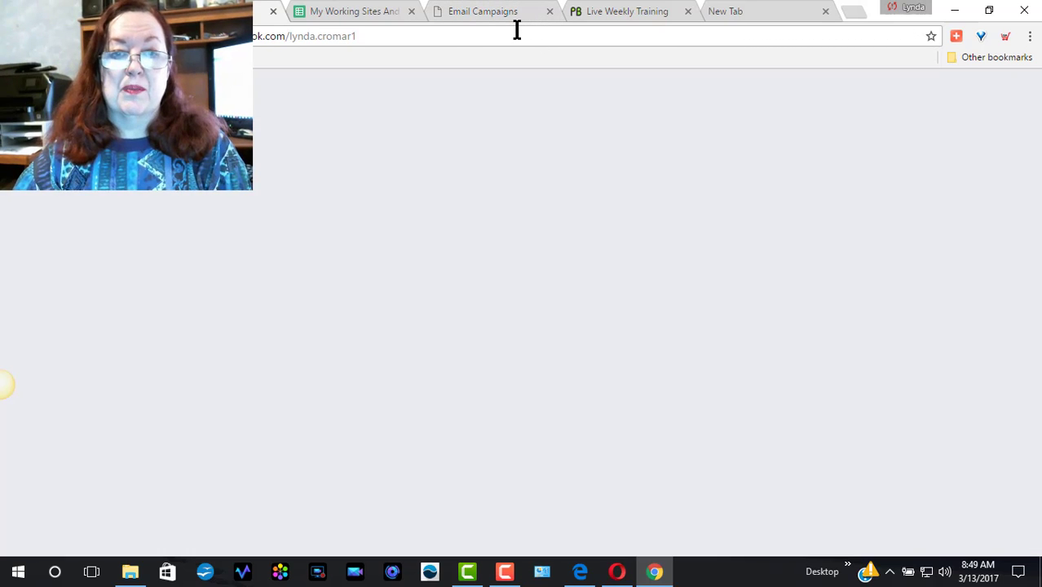
pyautogui.click(516, 28)
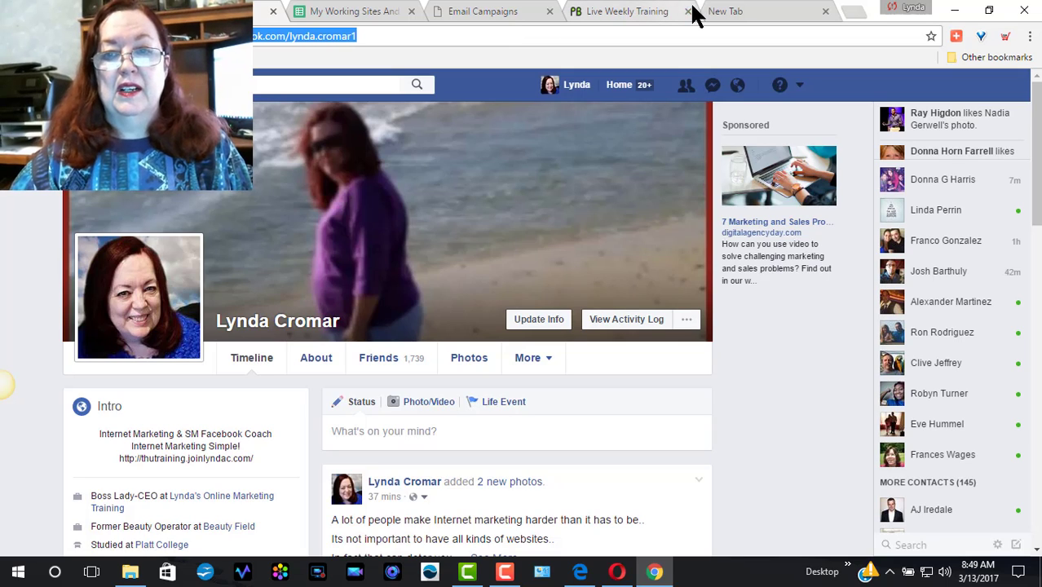
pyautogui.click(502, 12)
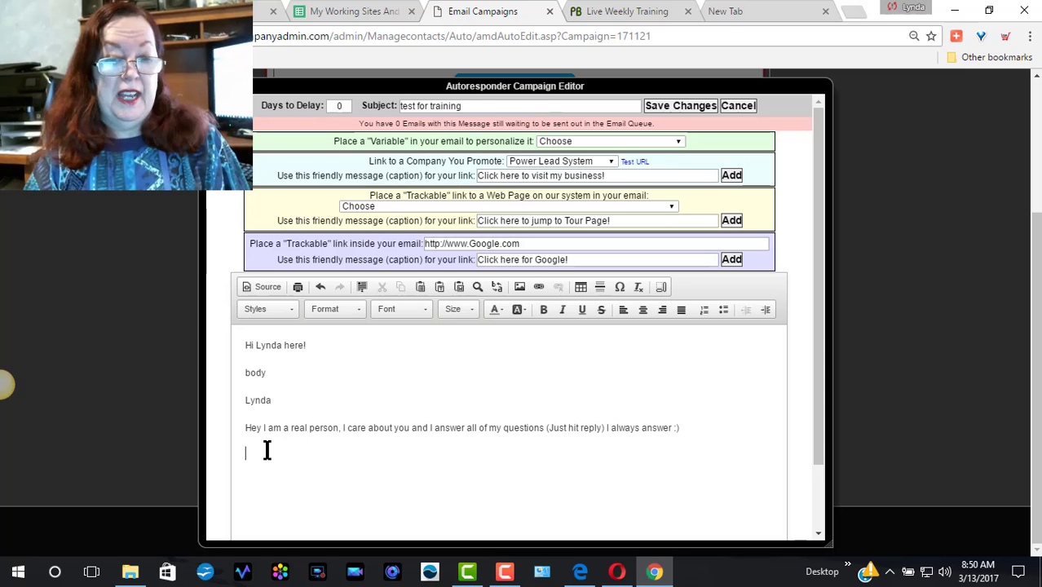
# Step: Add the line "Hey hook up with me in Facebook" below the closing note
pyautogui.write('Hey')
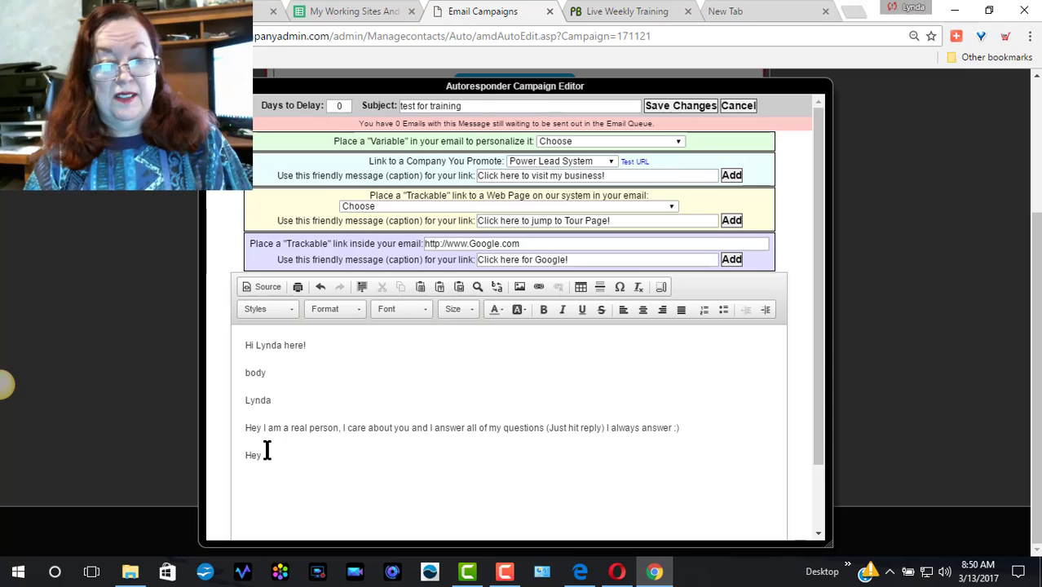
pyautogui.write(' look up')
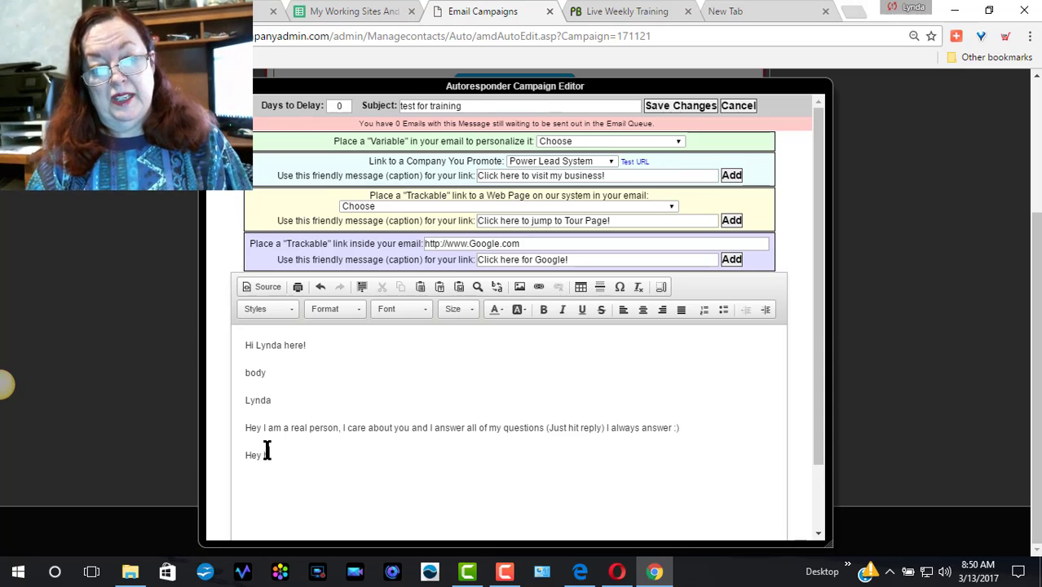
pyautogui.write(' with ')
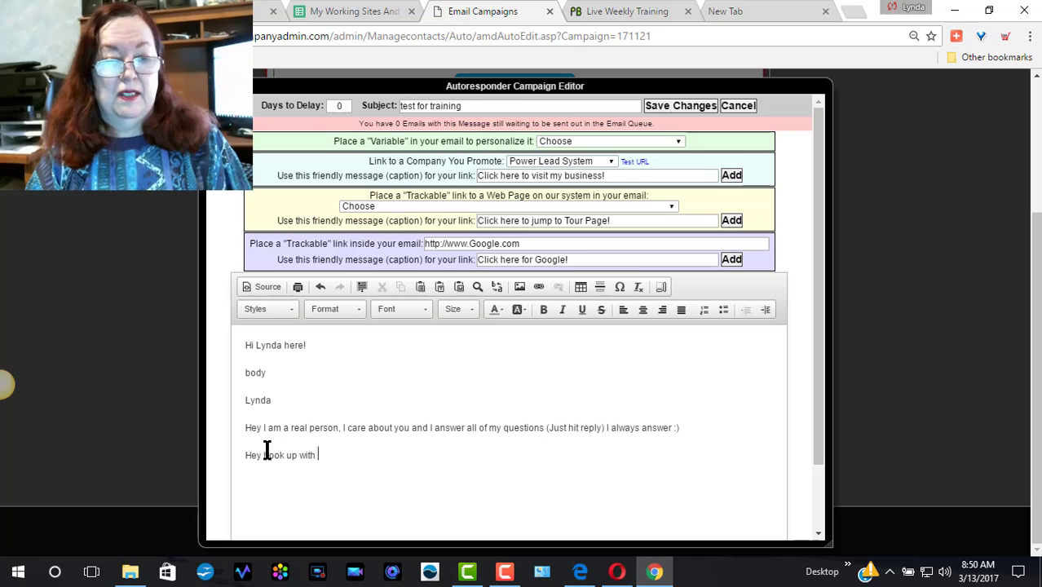
pyautogui.write('me in ')
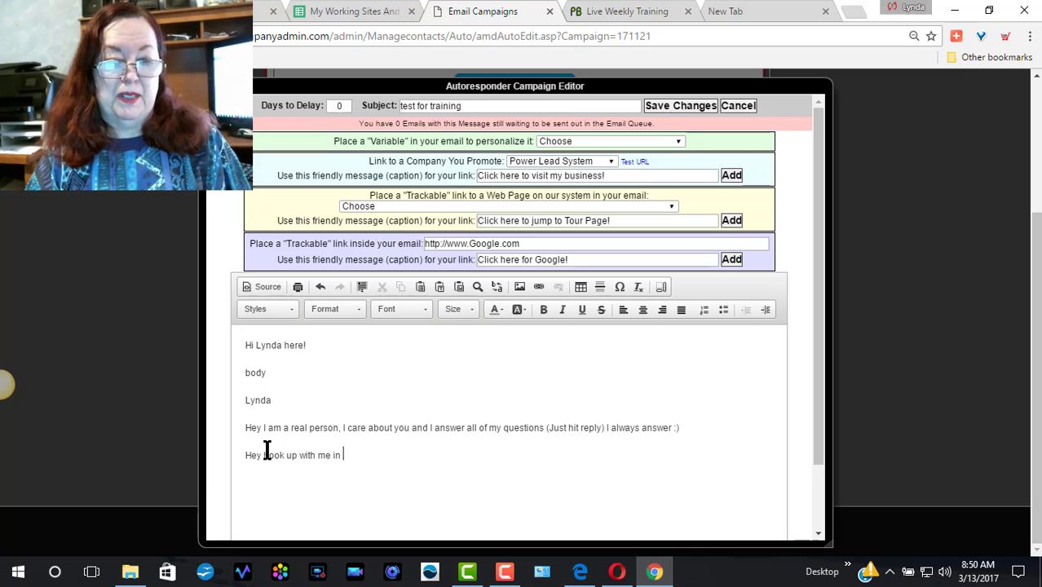
pyautogui.write('Faceb')
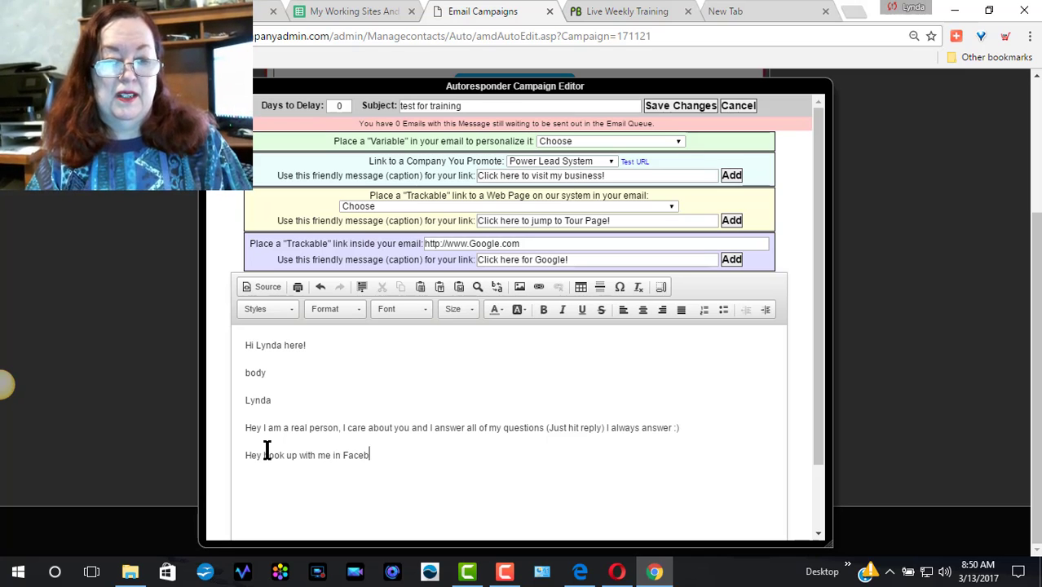
pyautogui.write('ook')
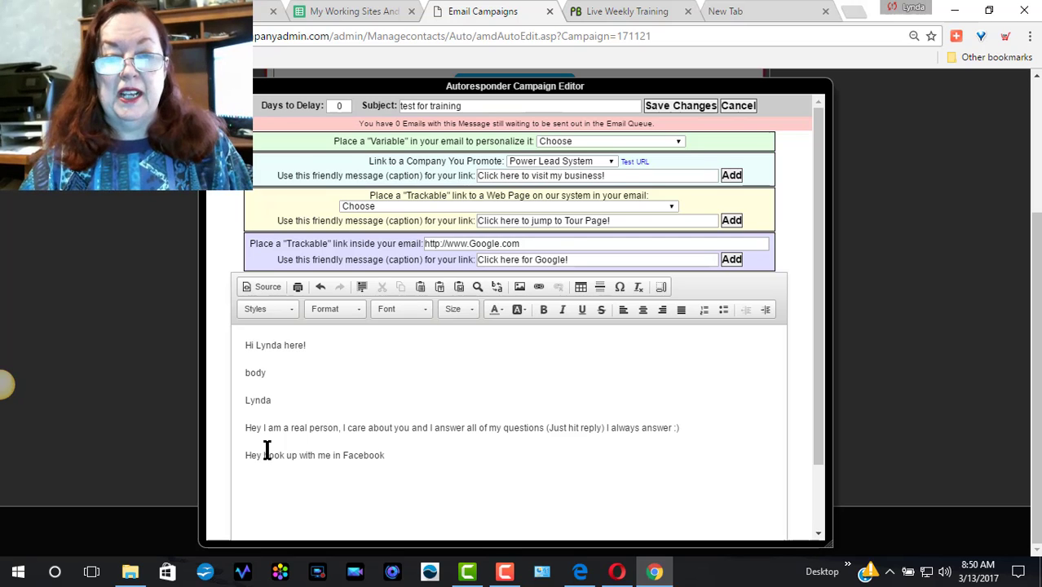
pyautogui.moveTo(389, 454); pyautogui.dragTo(347, 454)
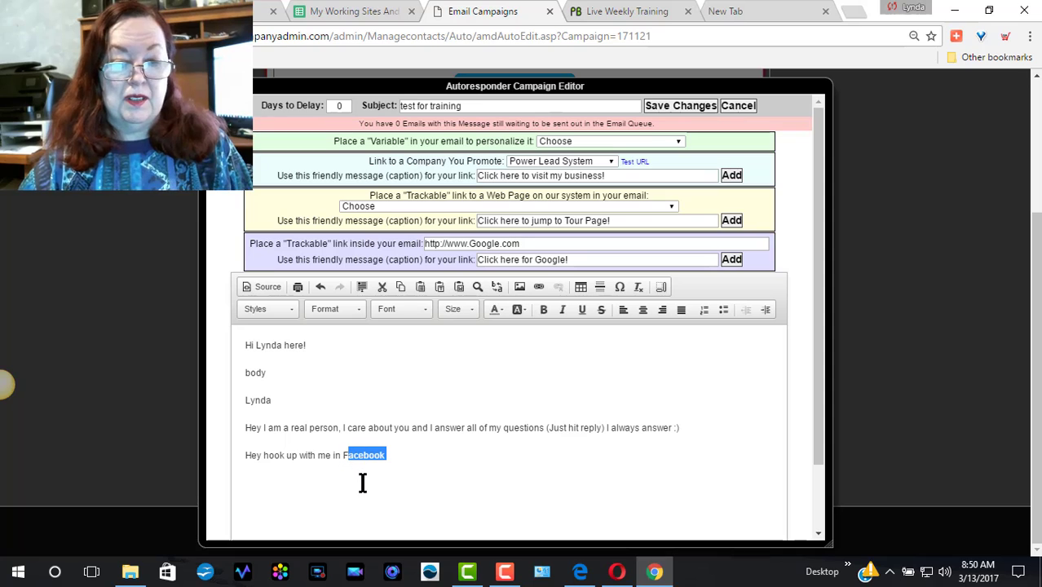
pyautogui.click(407, 453)
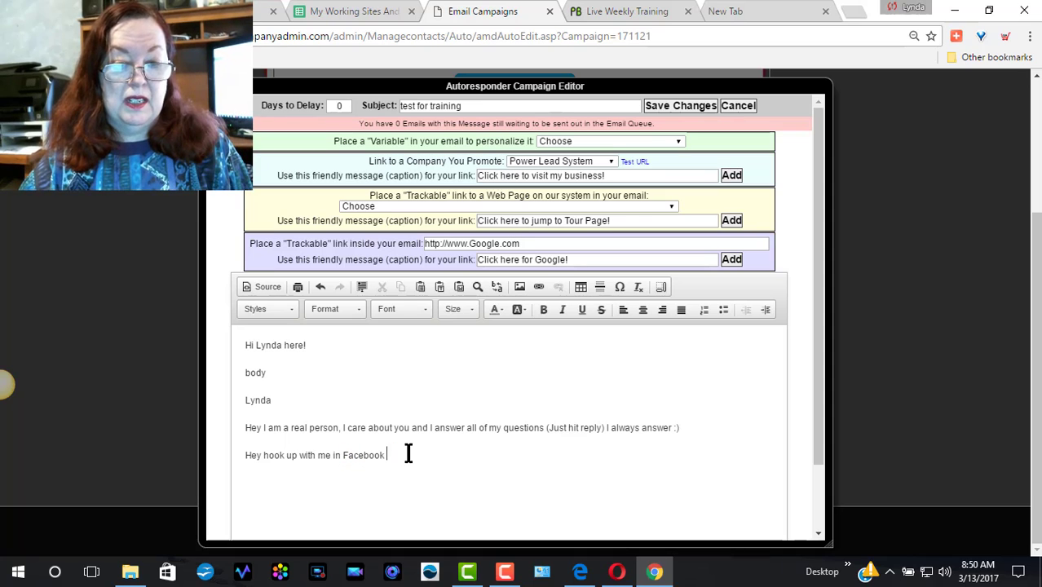
pyautogui.moveTo(384, 454); pyautogui.dragTo(344, 457)
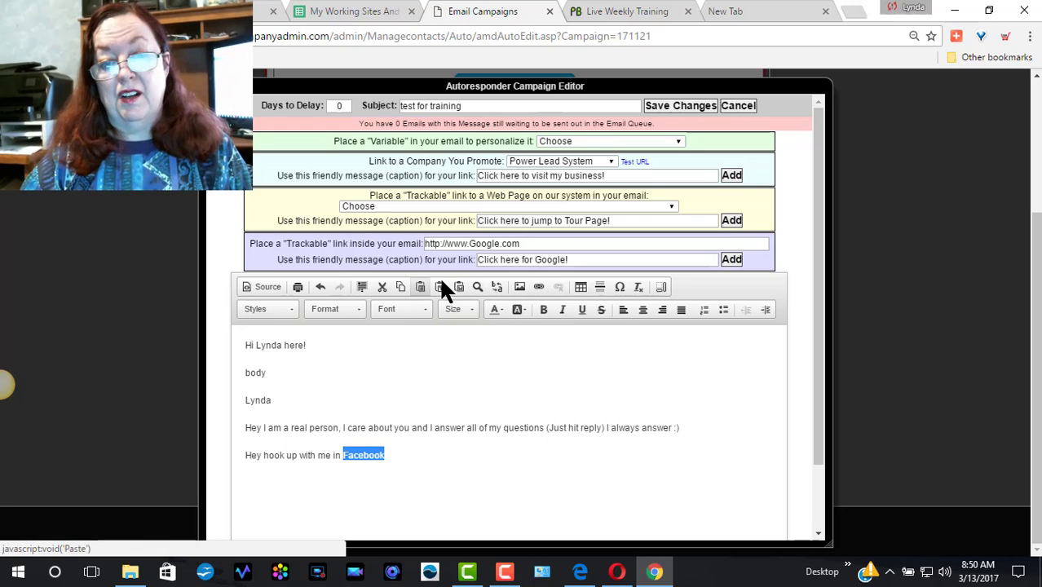
pyautogui.click(539, 288)
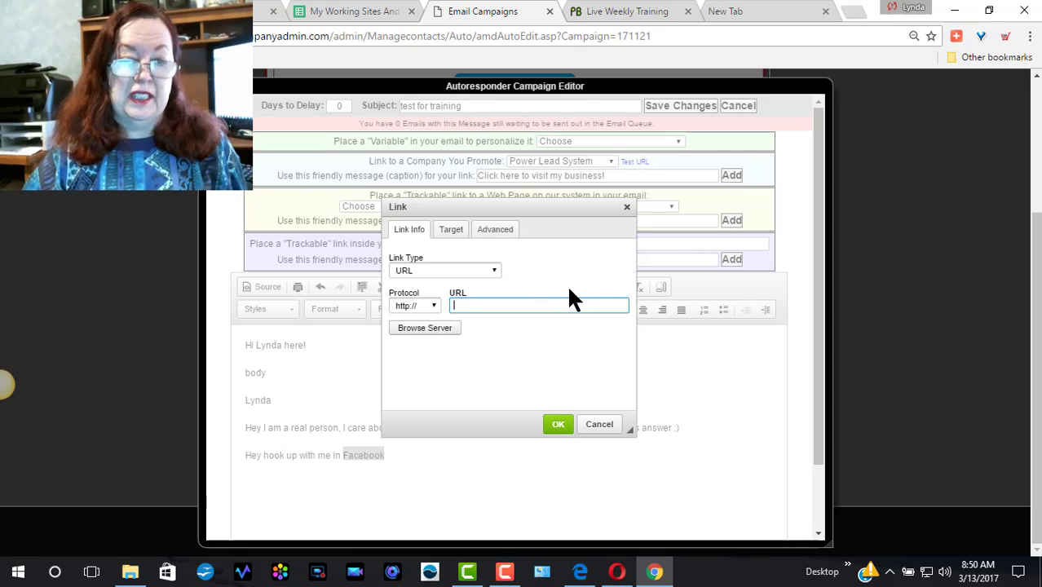
pyautogui.write('https://www.facebook.com/lynda.cromar1')
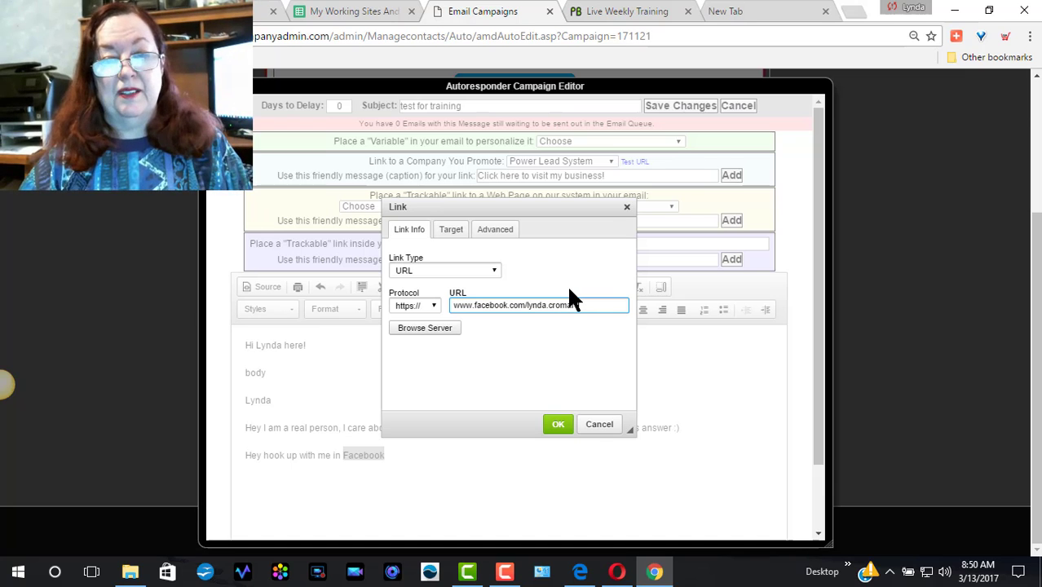
pyautogui.click(558, 424)
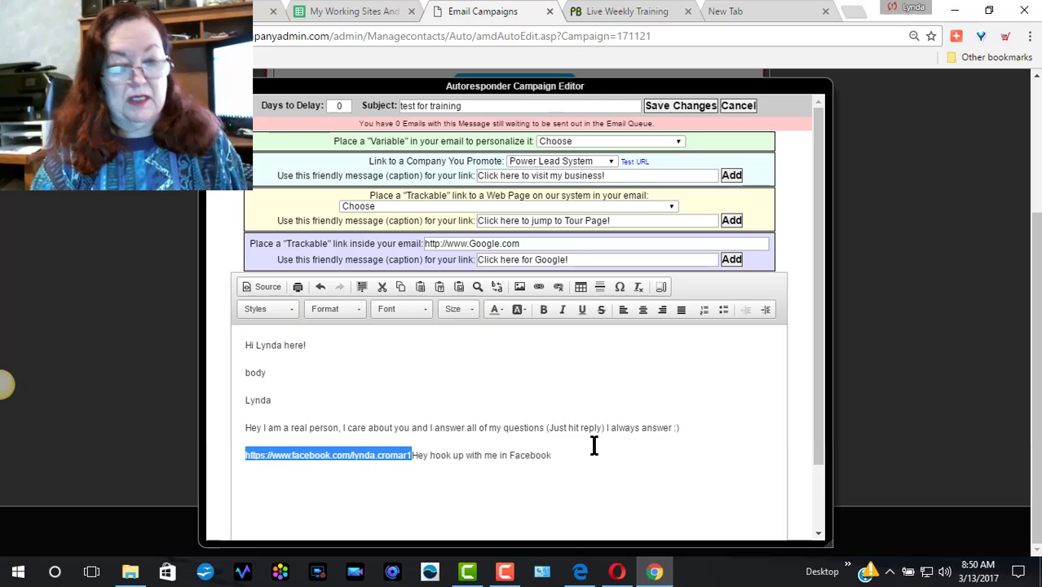
pyautogui.hotkey('ctrl', 'z')
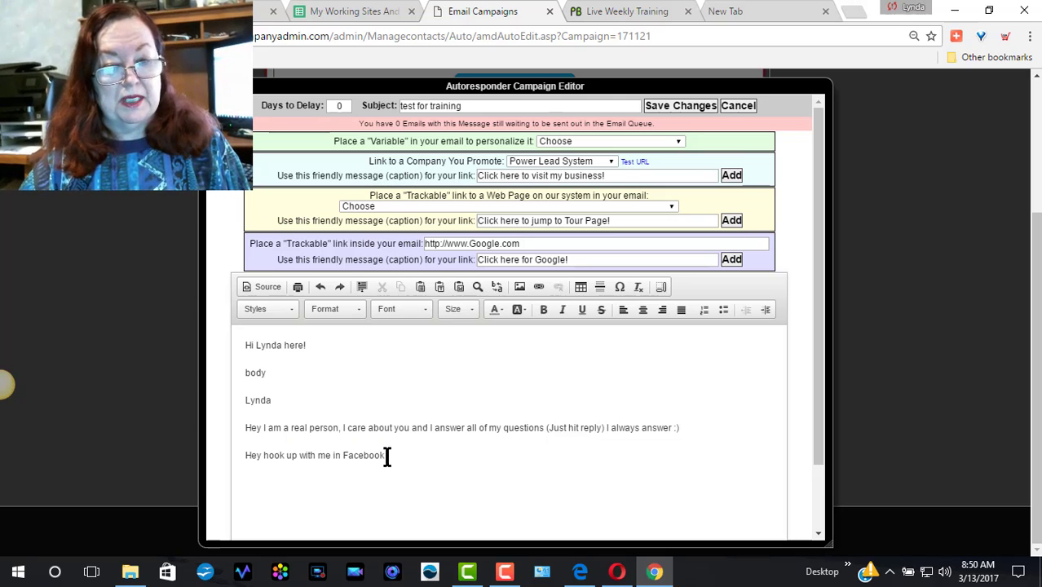
pyautogui.moveTo(384, 455)
pyautogui.mouseDown()
pyautogui.moveTo(357, 457)
pyautogui.moveTo(368, 466)
pyautogui.moveTo(344, 457)
pyautogui.moveTo(388, 456)
pyautogui.mouseUp()
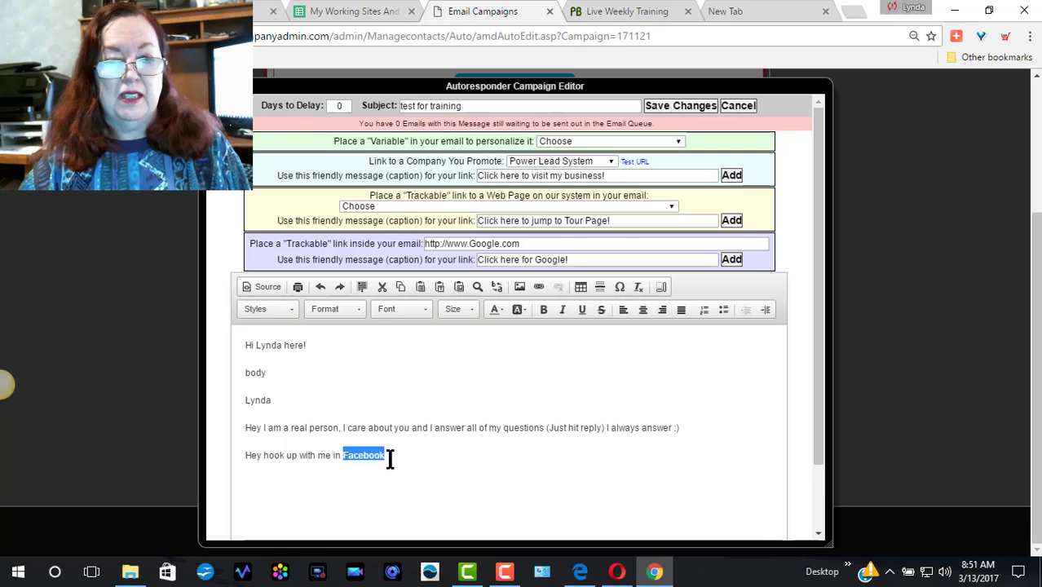
pyautogui.click(537, 286)
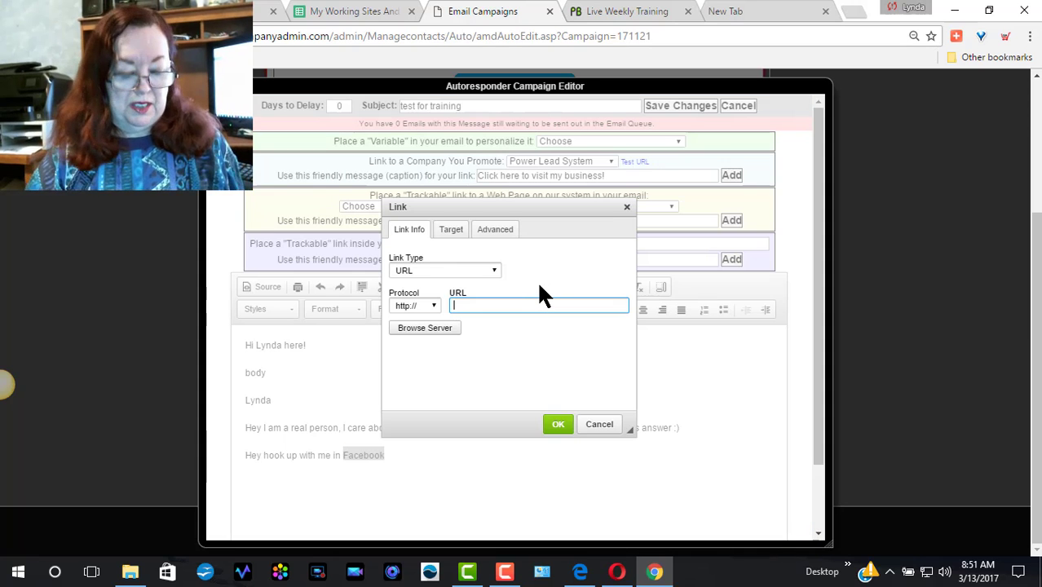
pyautogui.write('www.facebook.com/lynda.cromwell')
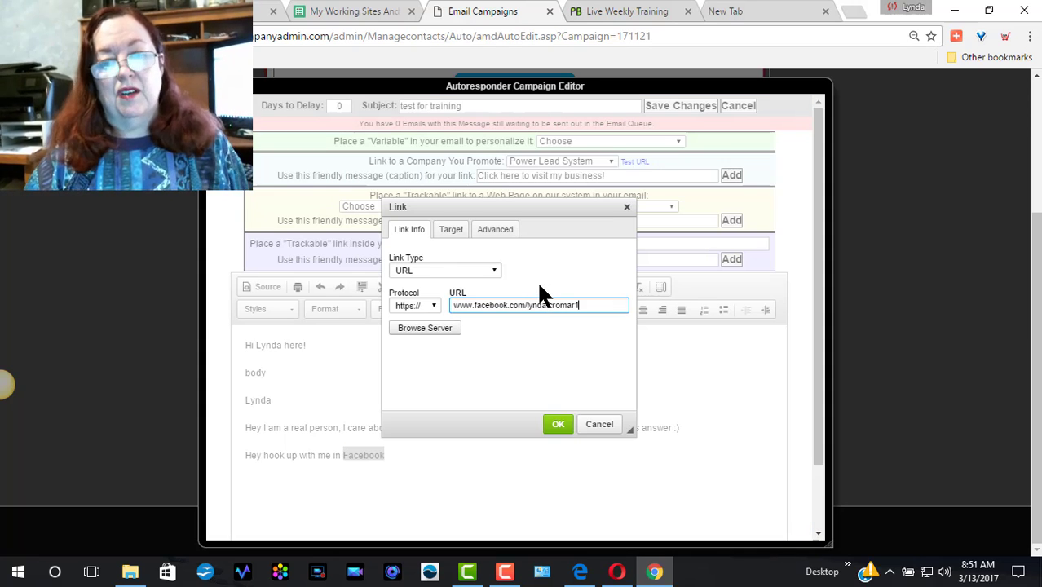
pyautogui.click(559, 422)
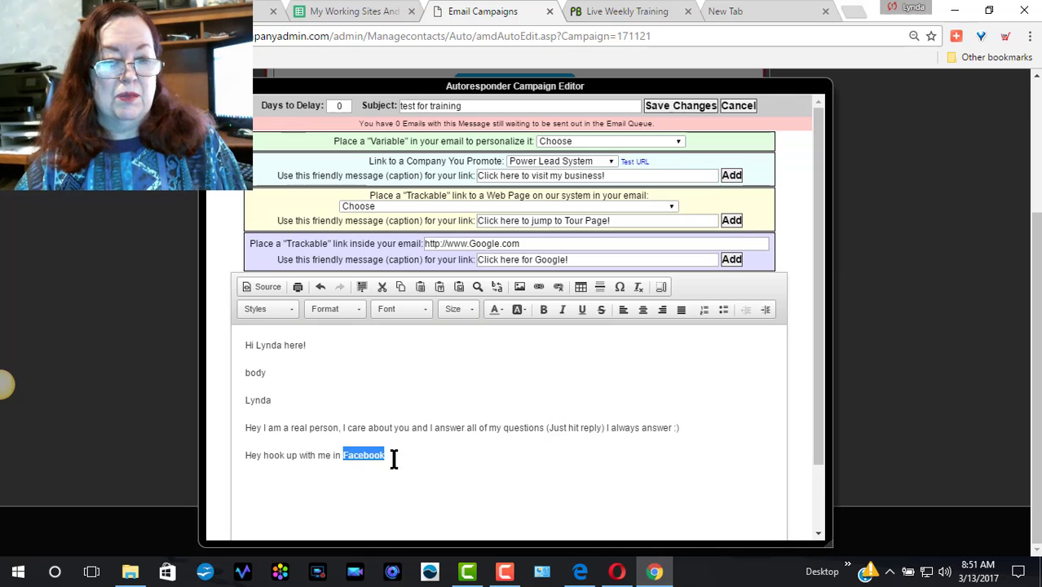
pyautogui.click(409, 460)
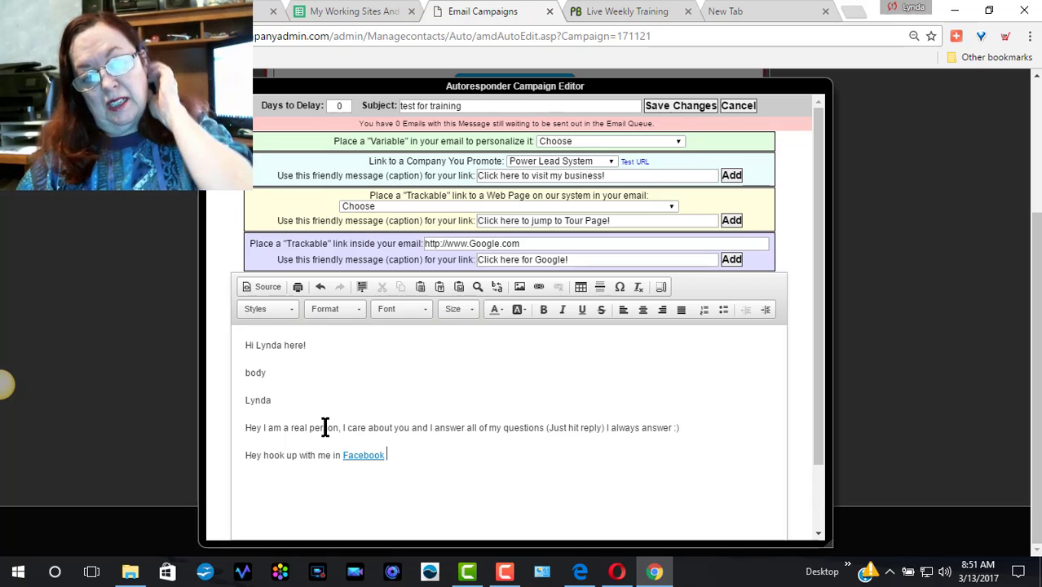
# Step: Replace the placeholder "body" with "I just wanted to say hi.." and start a new paragraph below it
pyautogui.doubleClick(237, 373)
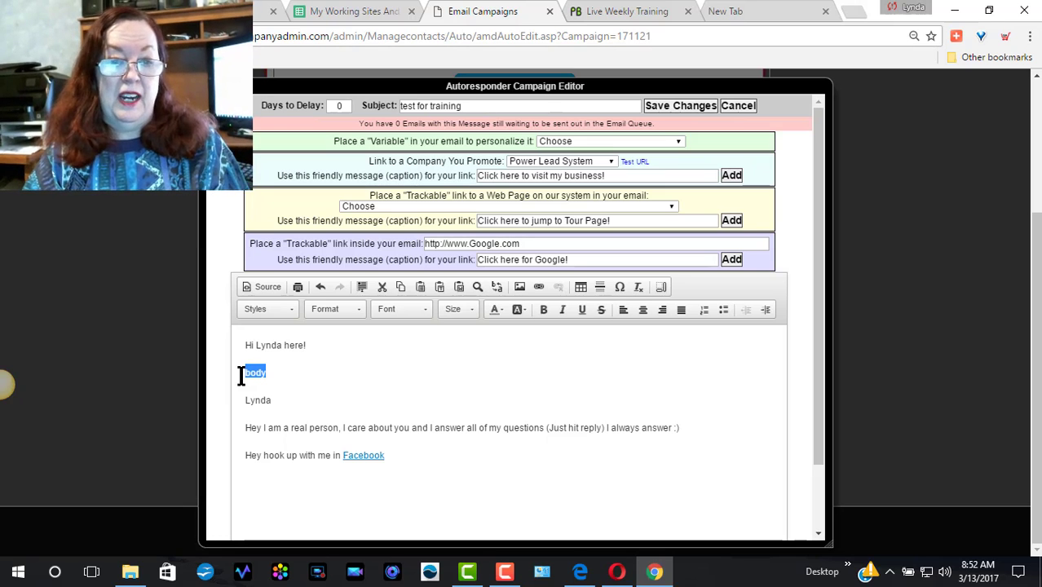
pyautogui.write('I just')
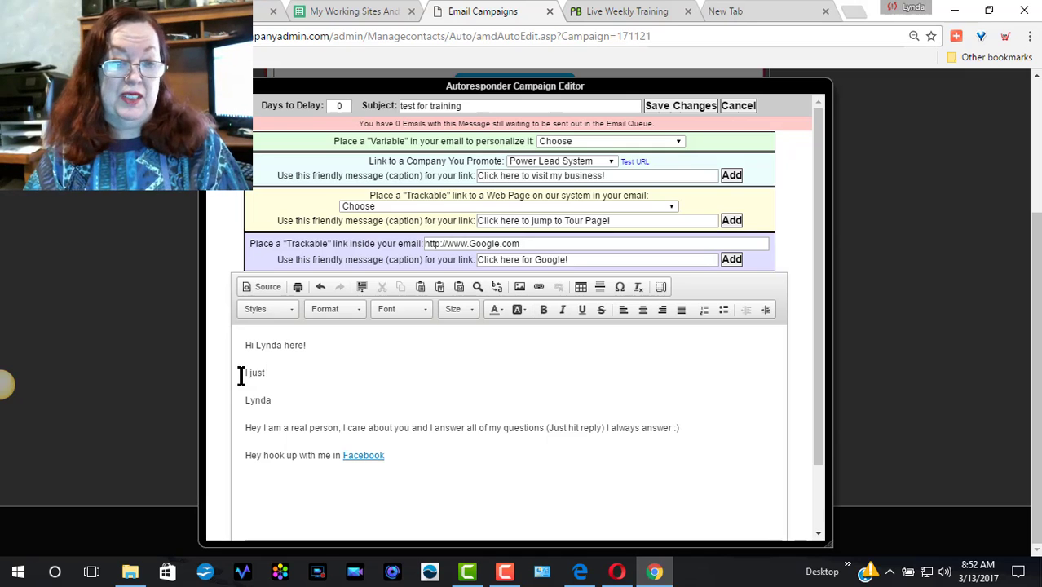
pyautogui.write(' want')
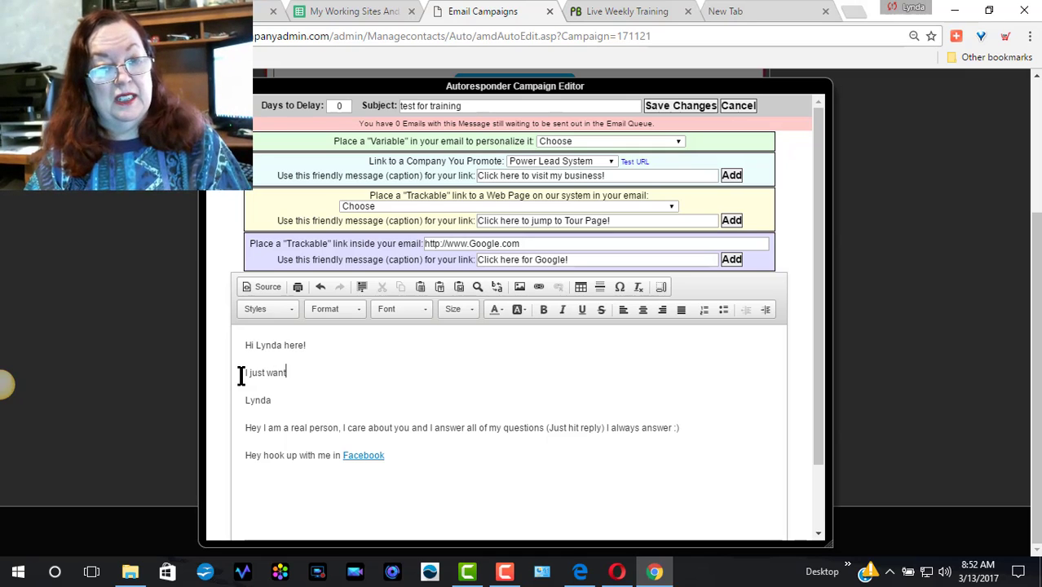
pyautogui.write('ed to say')
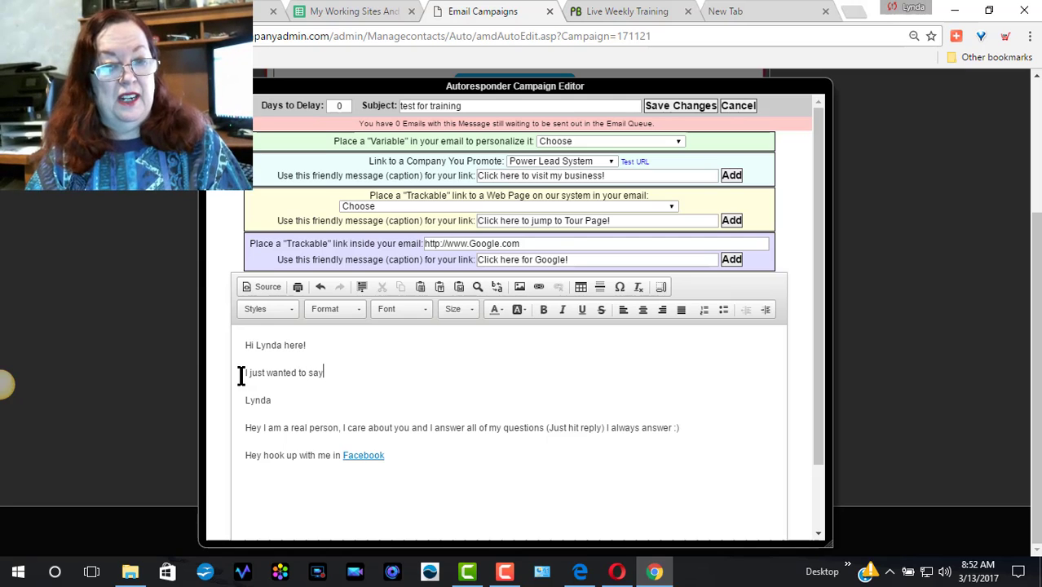
pyautogui.write(' hi..')
pyautogui.press('Return')
pyautogui.press('Return')
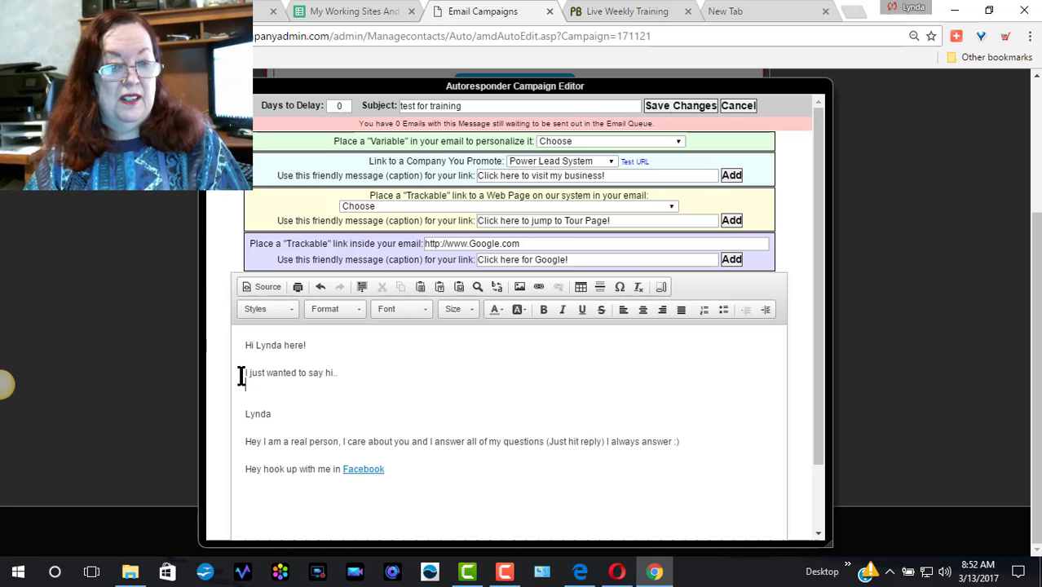
# Step: Add the paragraph "I wanted to welcome you!" above the signature and start another one
pyautogui.write('I wa')
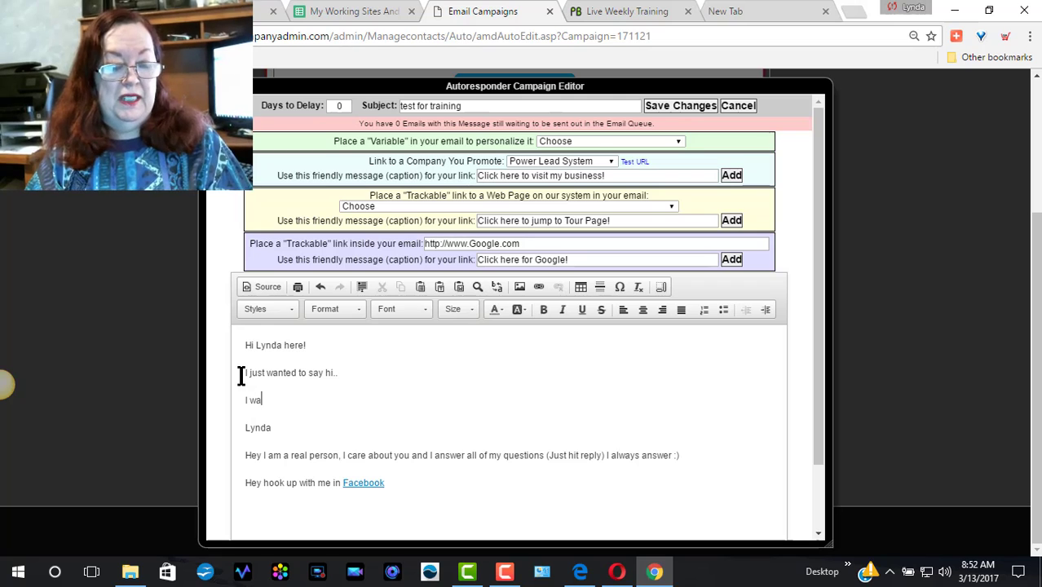
pyautogui.write('nted to ')
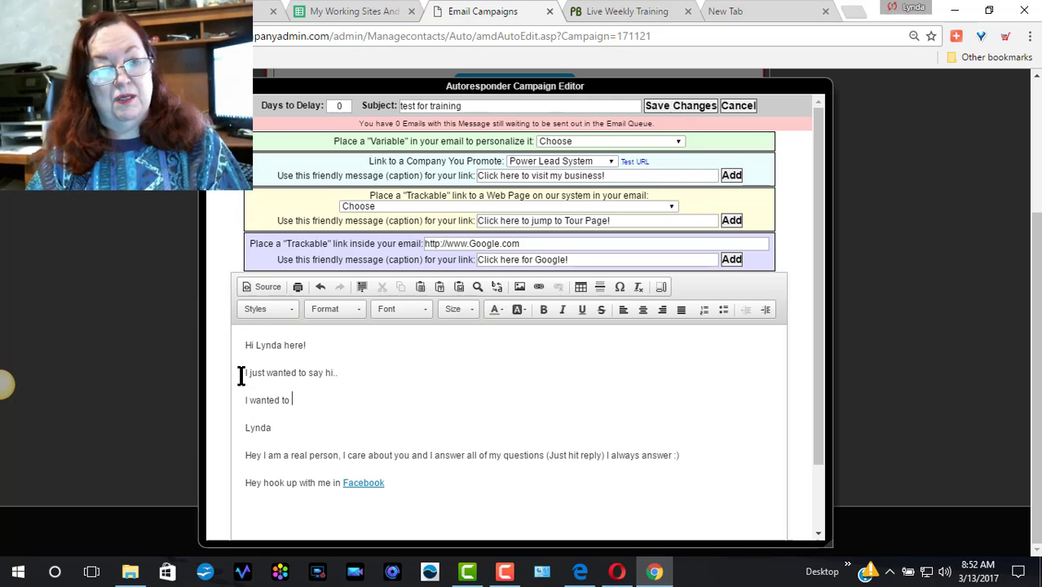
pyautogui.write('welcome ')
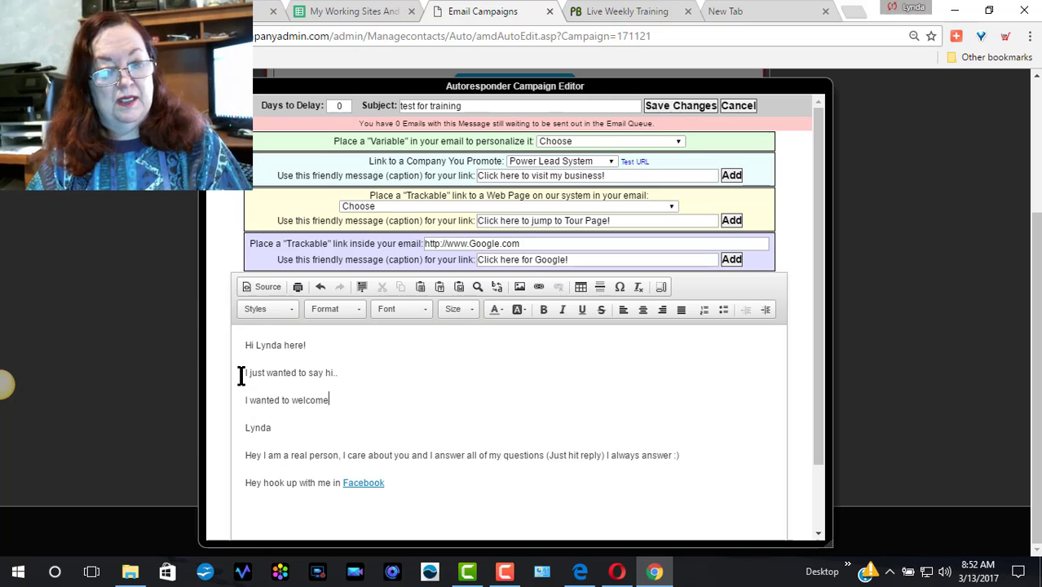
pyautogui.write('you')
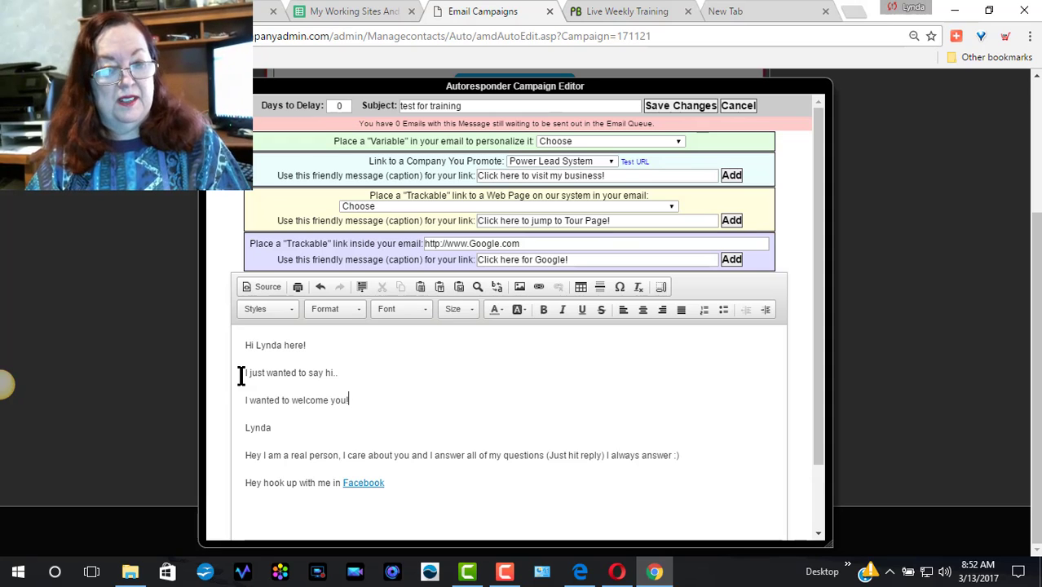
pyautogui.write('!')
pyautogui.press('Return')
# Step: Write "and I wanted to share a special training with you!" and leave an empty paragraph before the signature
pyautogui.write('and I')
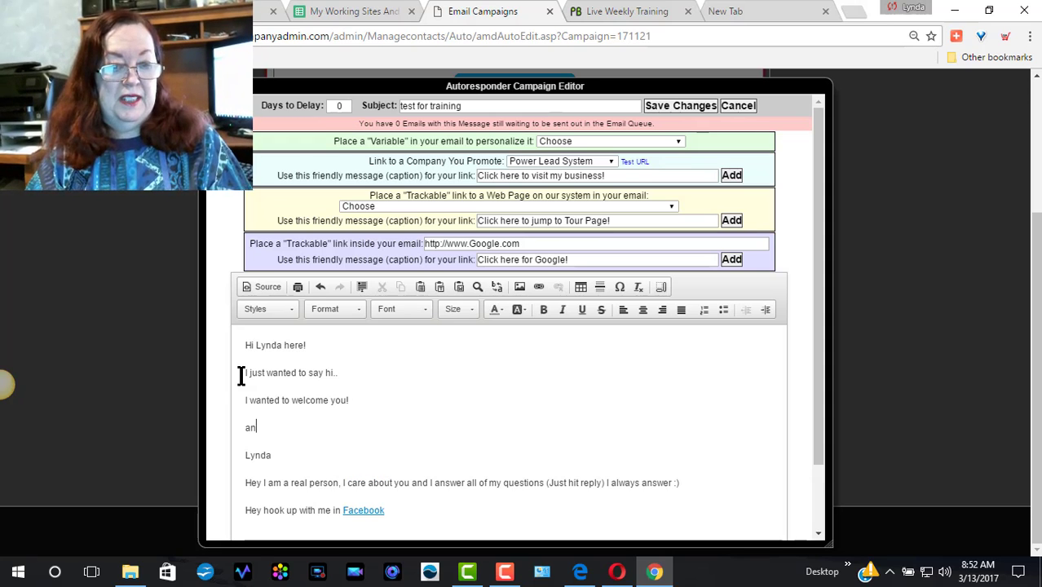
pyautogui.write('te')
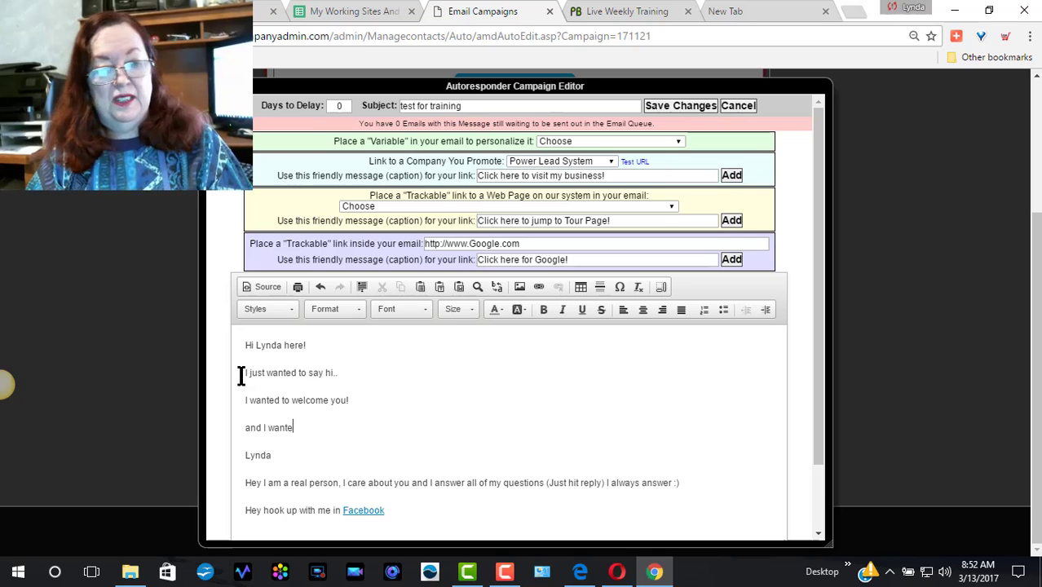
pyautogui.write('d to shar')
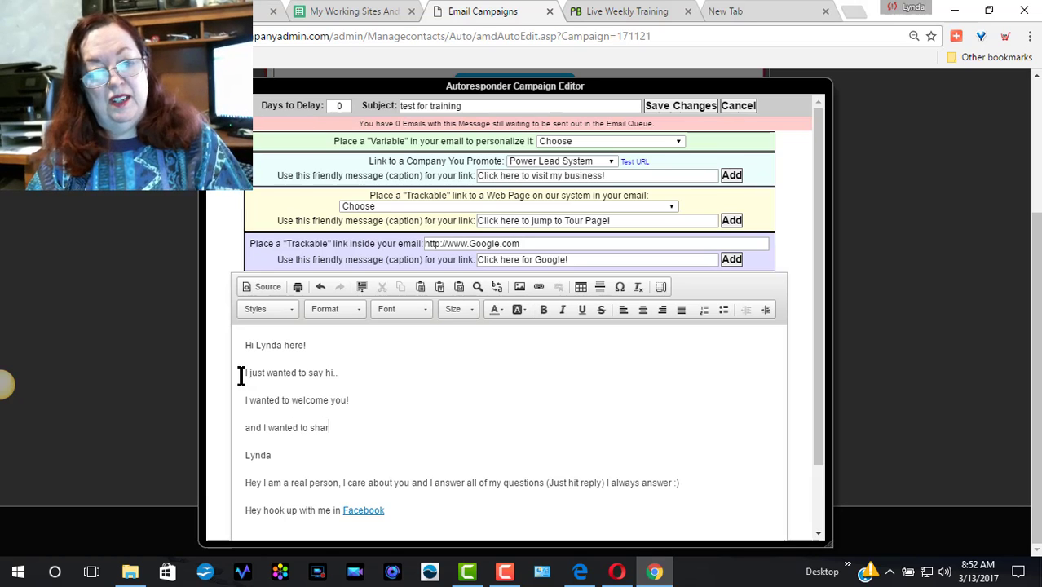
pyautogui.write('e a spec')
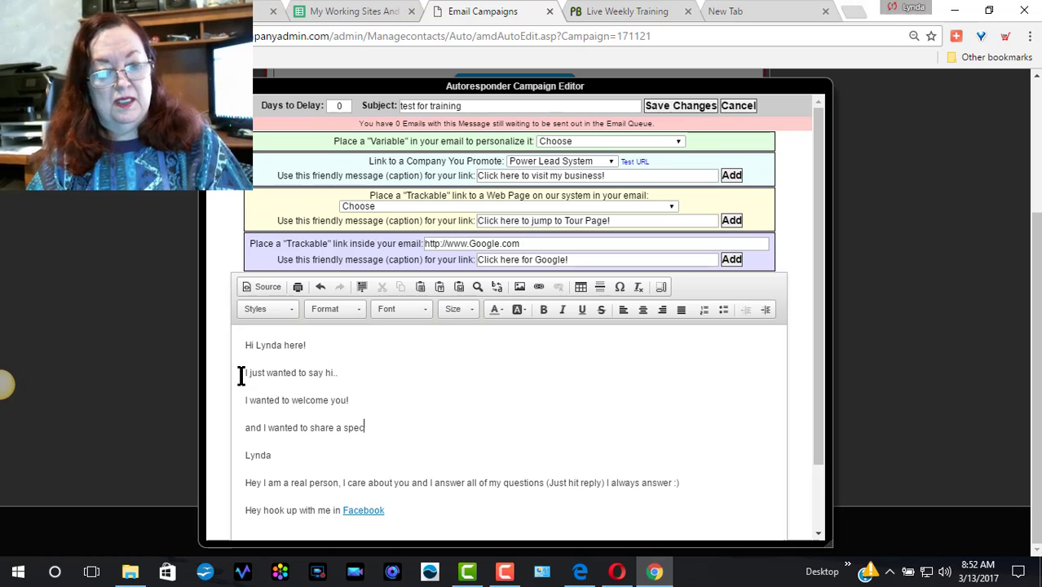
pyautogui.write('ial trai')
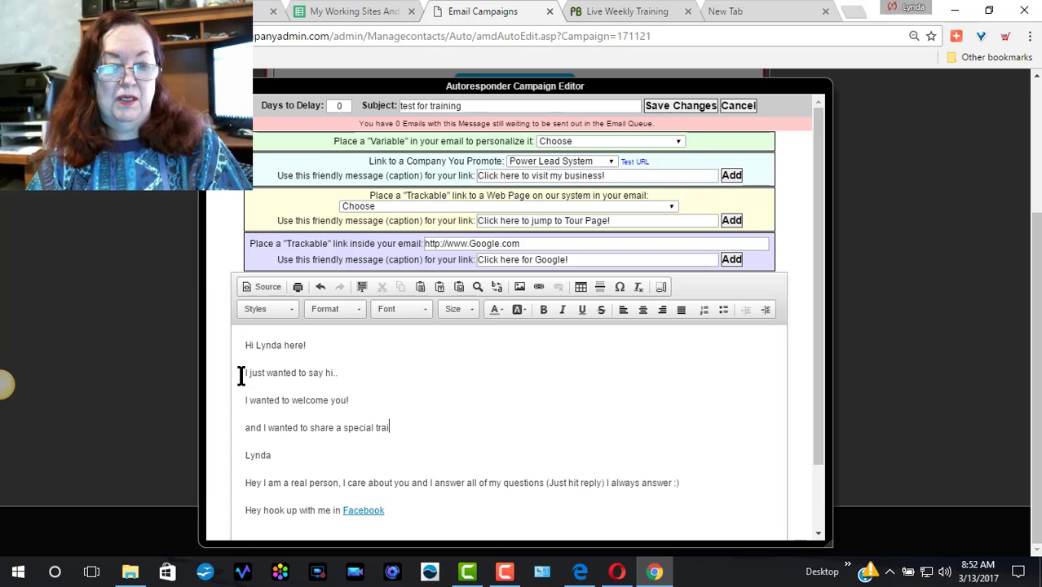
pyautogui.write('ning with you')
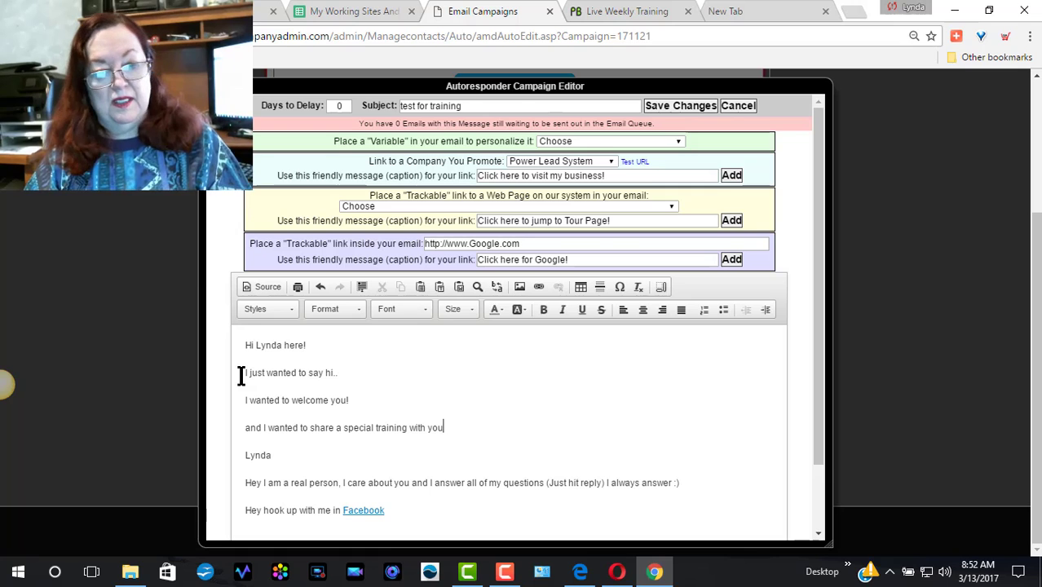
pyautogui.write('!')
pyautogui.press('Return')
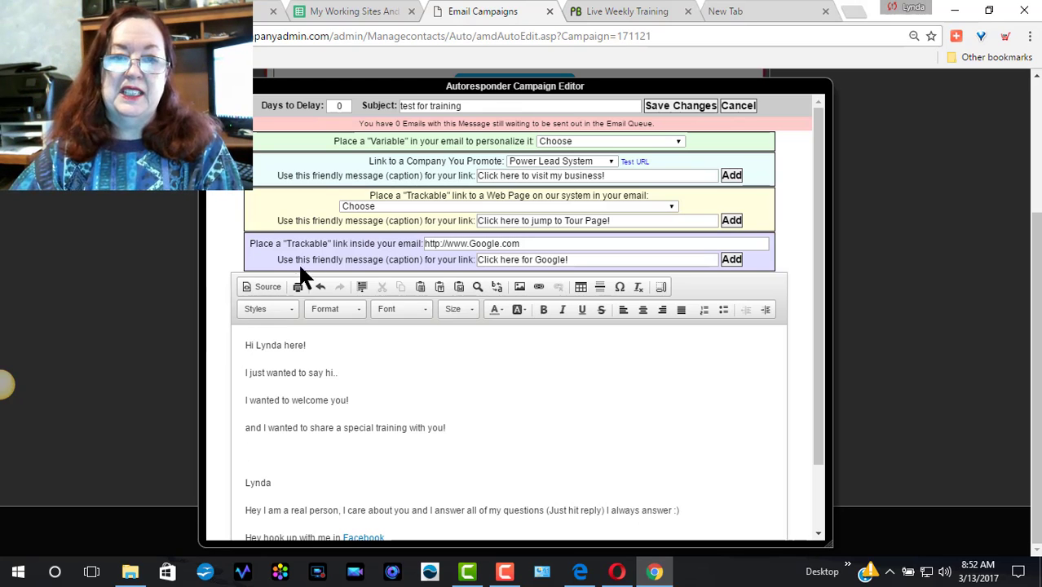
# Step: Copy the Thur Hangout Page link from the All URL Links sheet of the working sites spreadsheet and return to the email
pyautogui.click(360, 15)
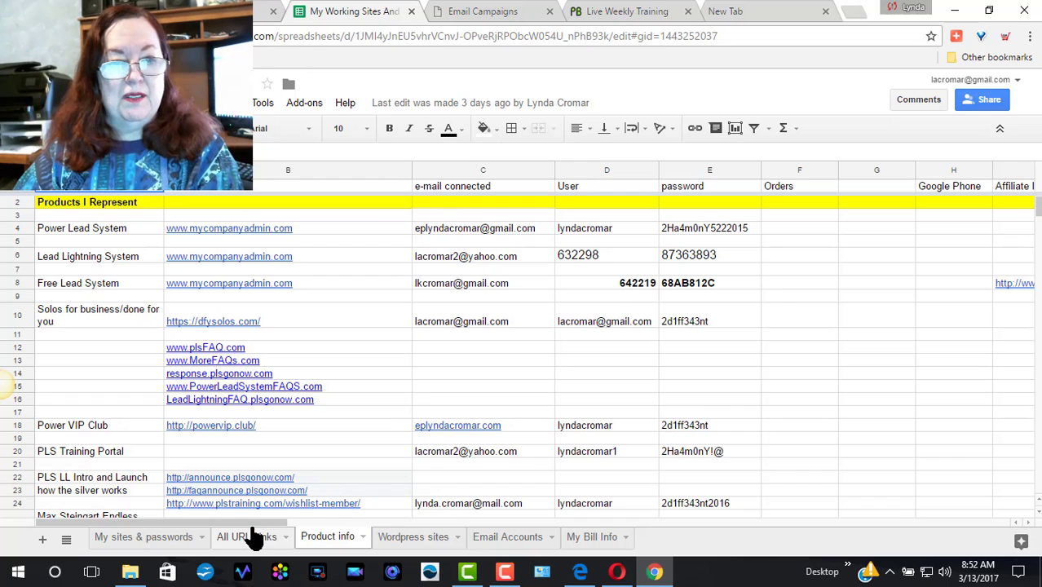
pyautogui.click(254, 536)
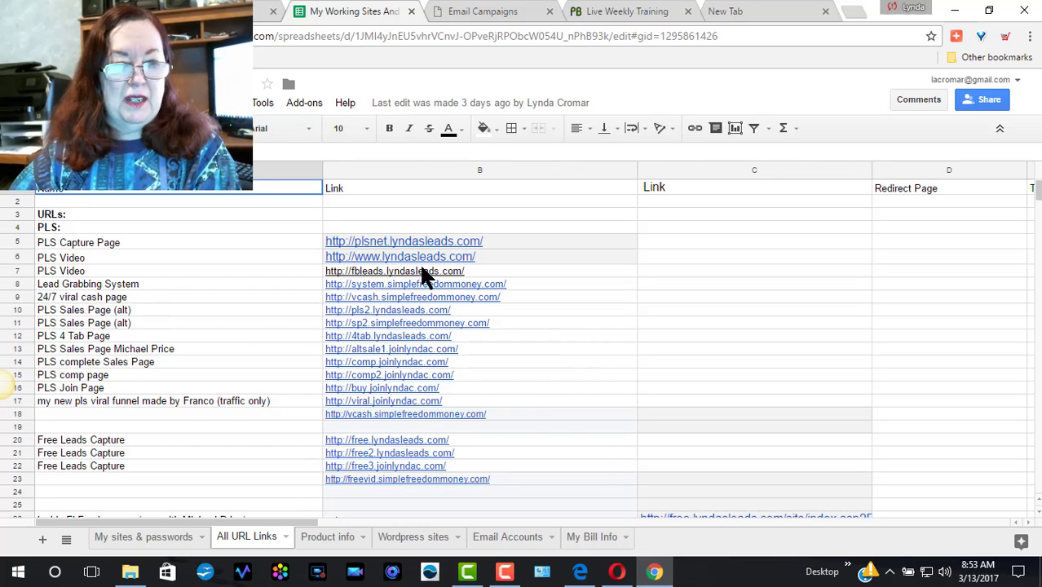
pyautogui.moveTo(438, 276)
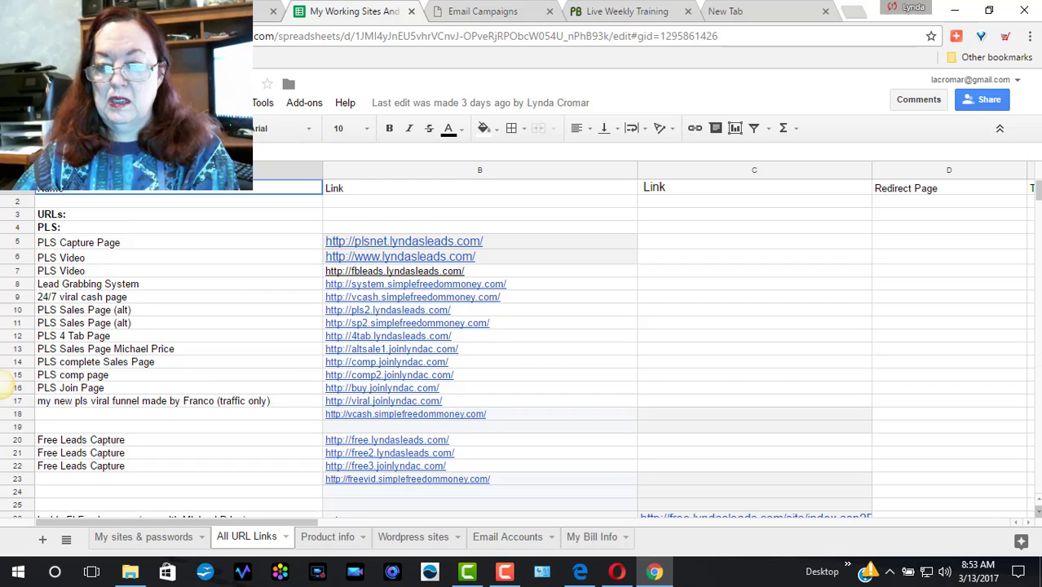
pyautogui.scroll(-5, 8, 383)
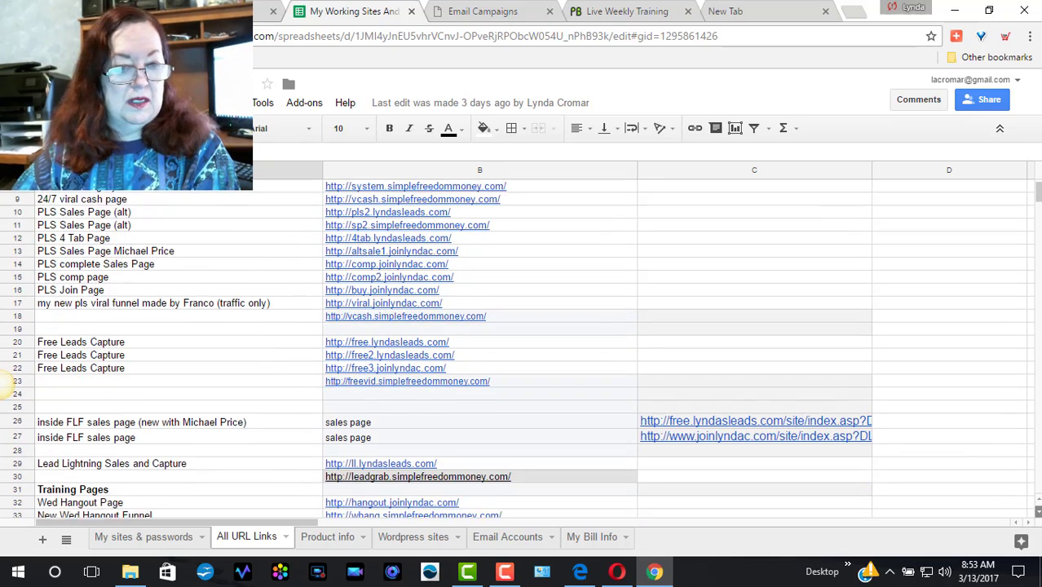
pyautogui.scroll(-5, 954, 501)
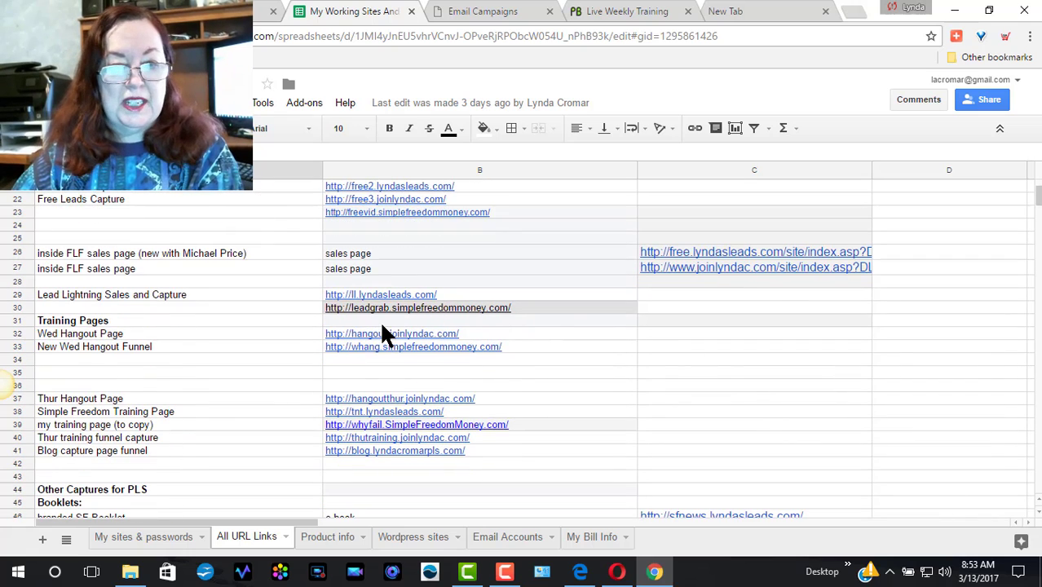
pyautogui.moveTo(374, 334)
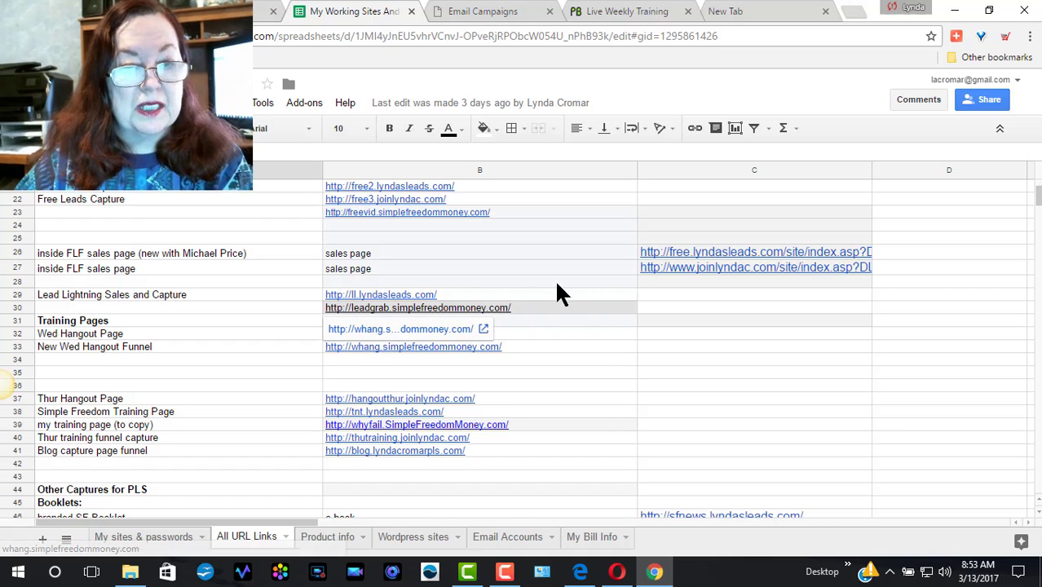
pyautogui.click(378, 398)
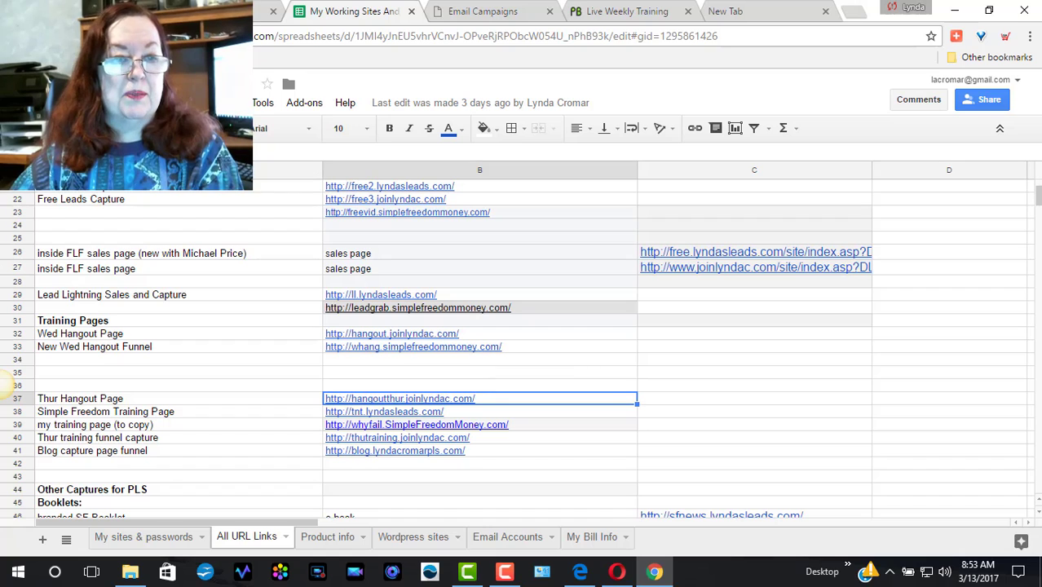
pyautogui.press('Return')
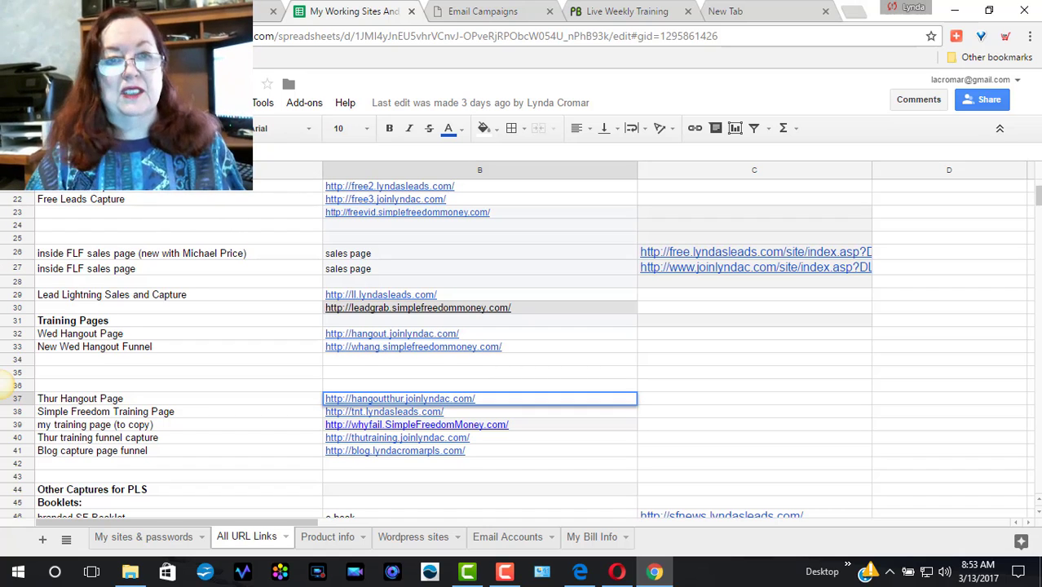
pyautogui.click(475, 13)
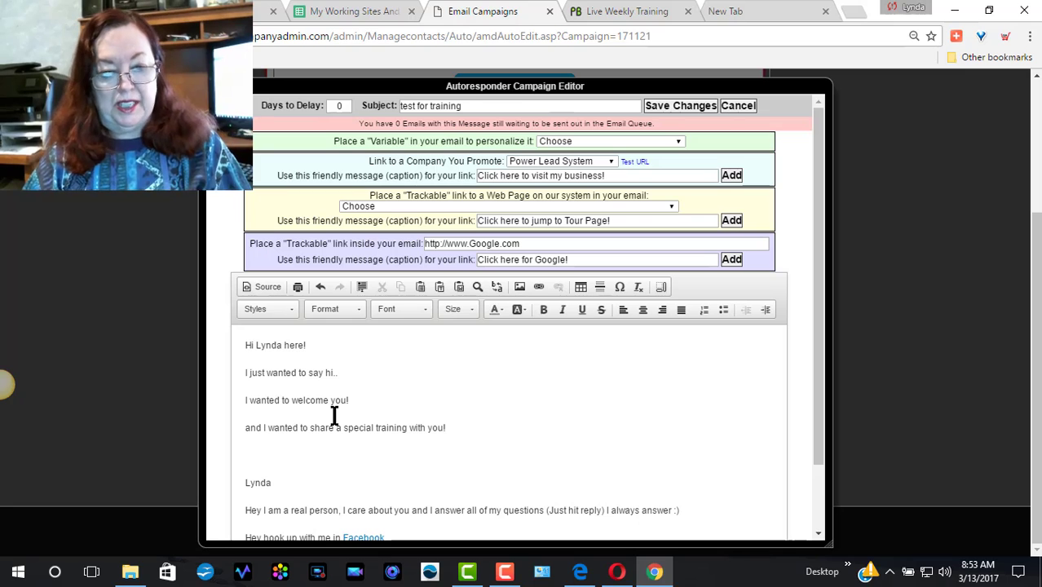
# Step: Add the line "Did you get the training? Here it Is" in the empty paragraph above the signature
pyautogui.write('d ')
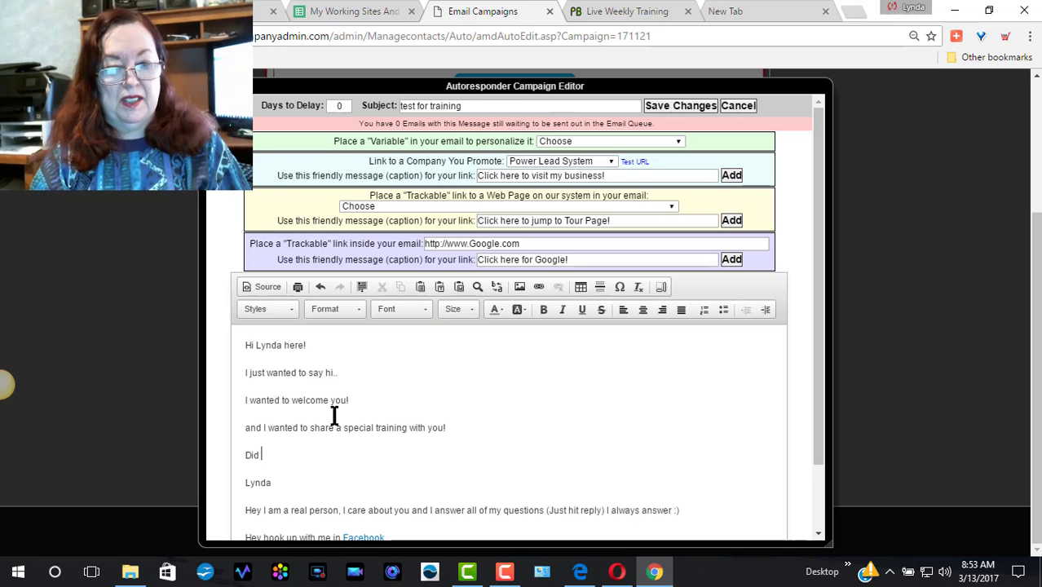
pyautogui.write('you get ')
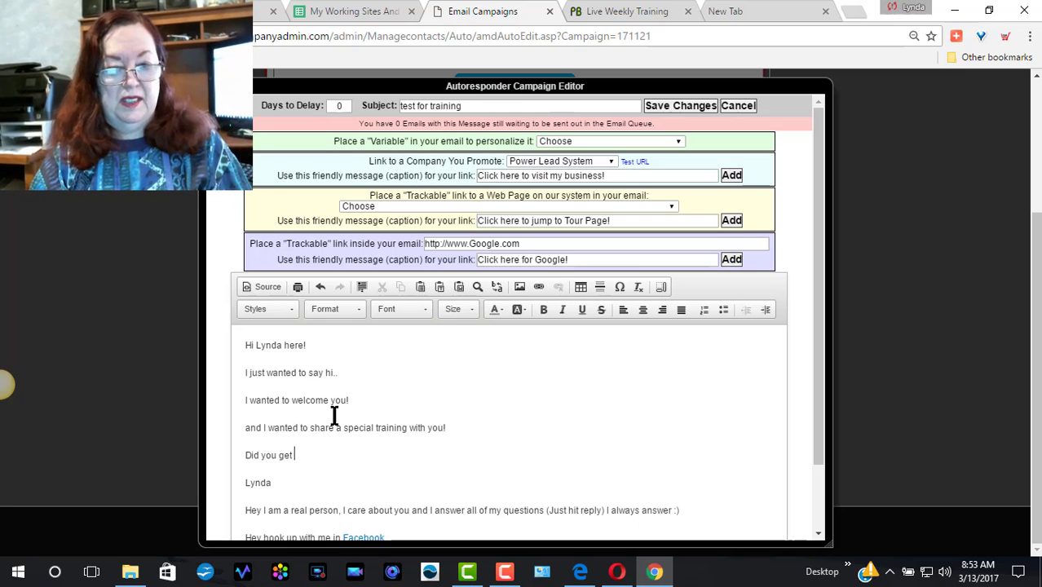
pyautogui.write('the training?')
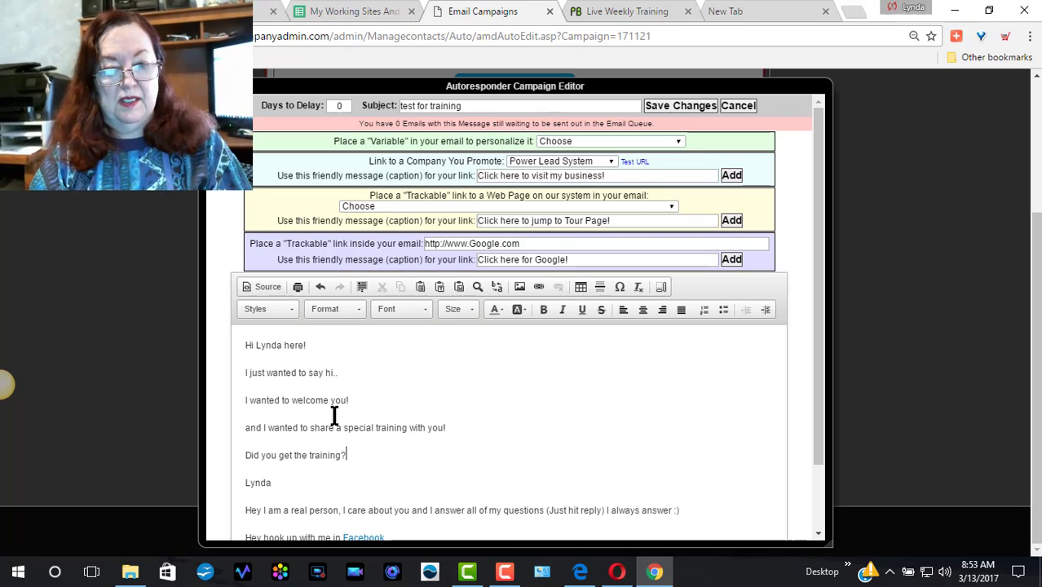
pyautogui.write(' Here it is')
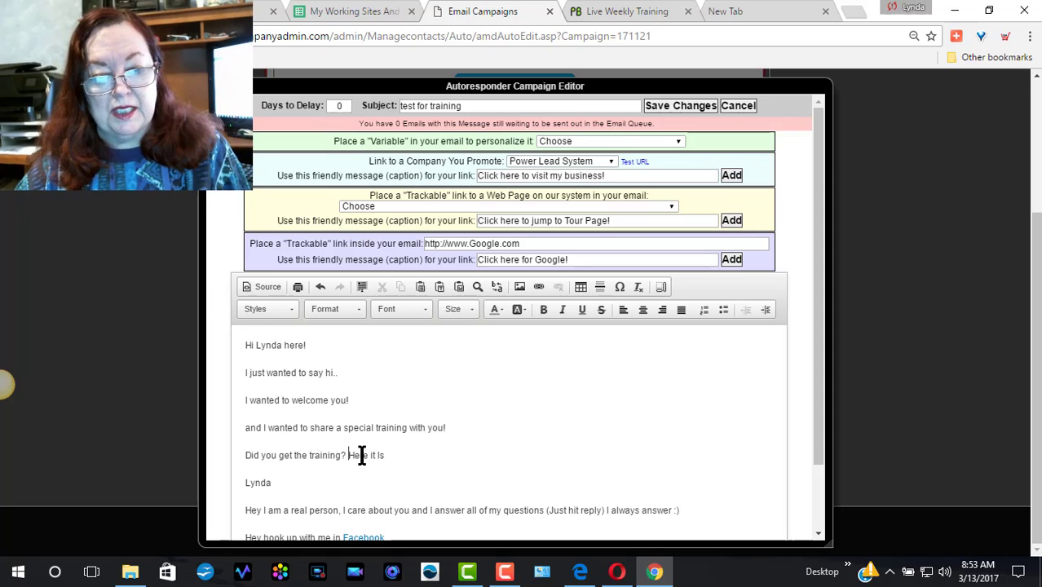
pyautogui.moveTo(348, 455); pyautogui.dragTo(384, 455)
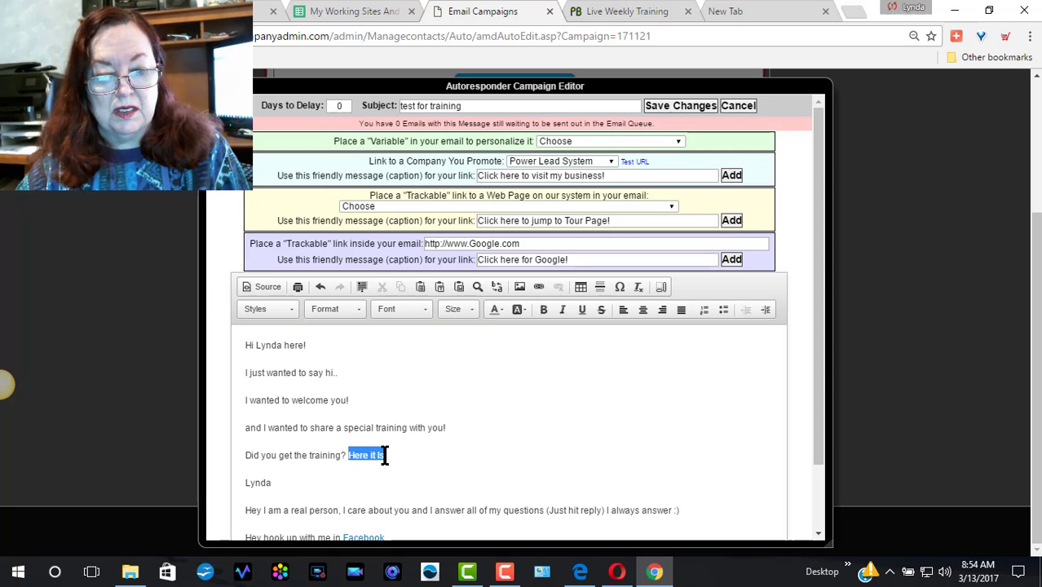
pyautogui.click(539, 287)
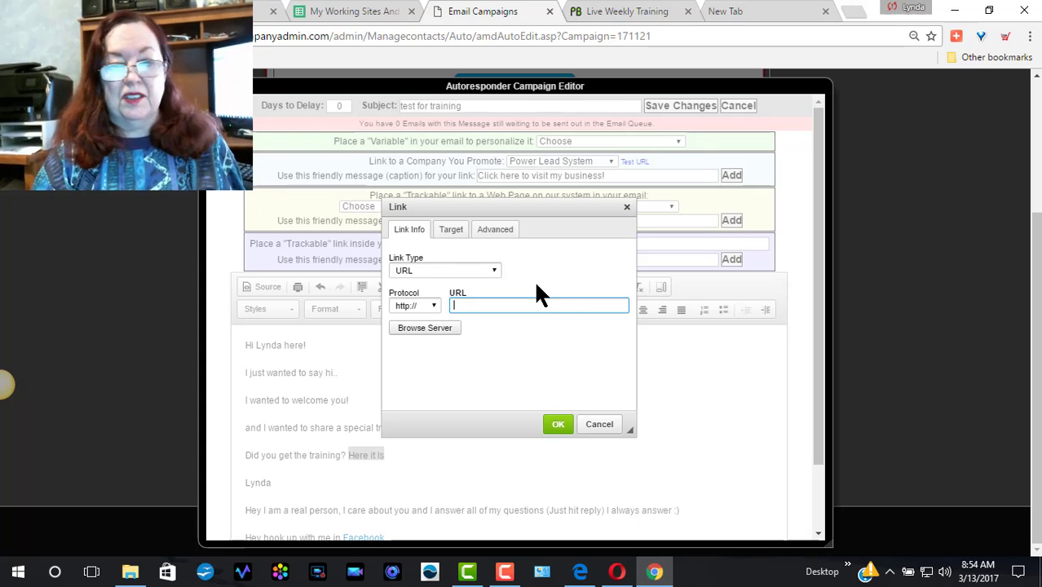
pyautogui.write('hangoutthur.joinlyndac.com/')
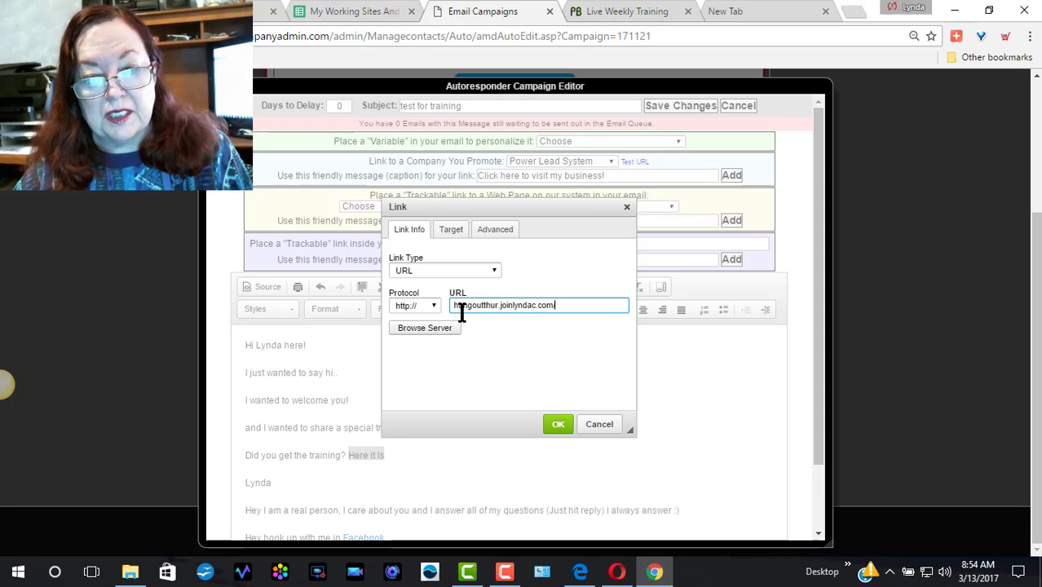
pyautogui.press('BackSpace')
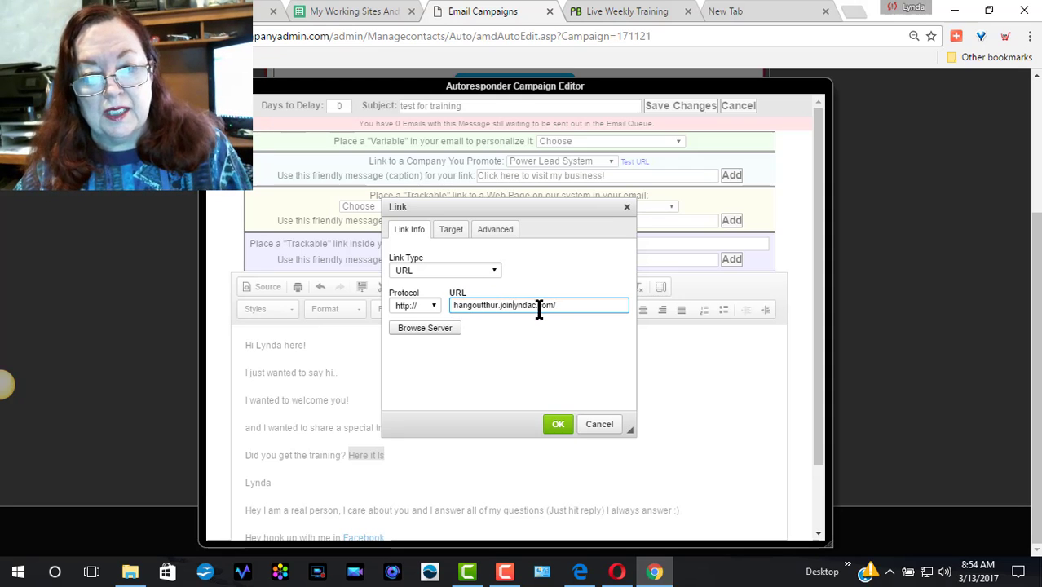
pyautogui.moveTo(537, 306); pyautogui.dragTo(514, 306)
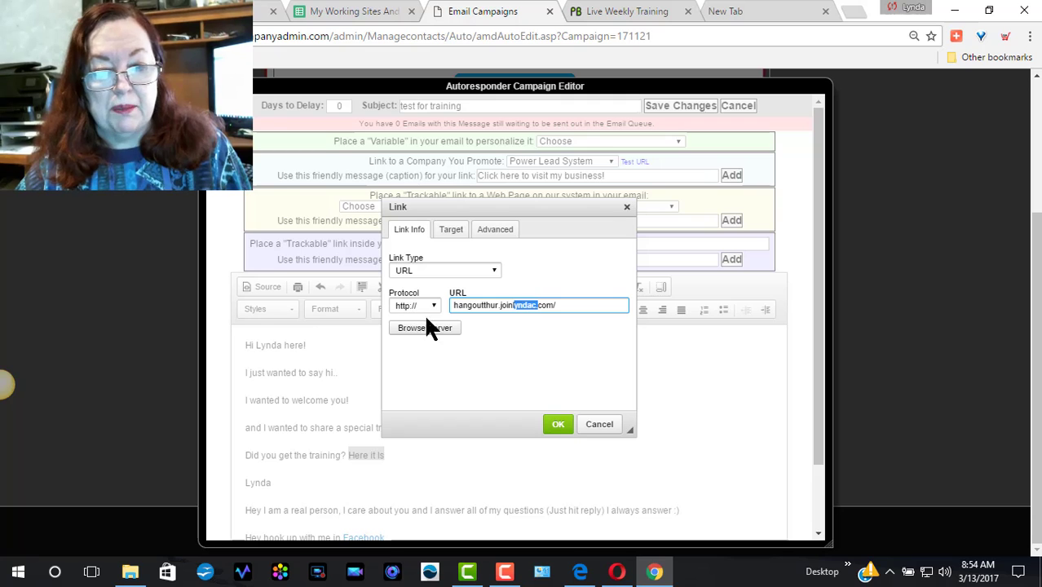
pyautogui.click(558, 424)
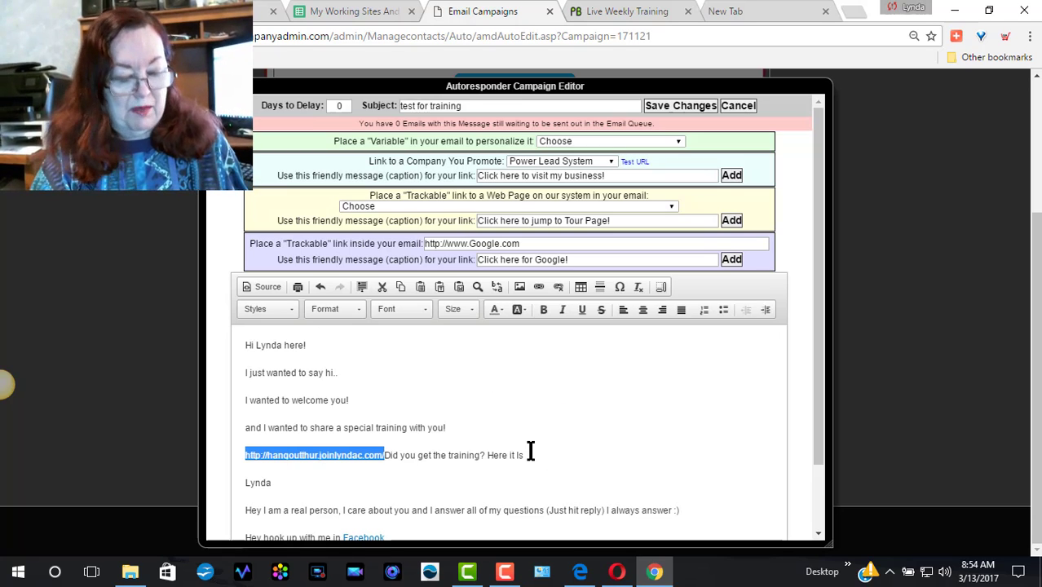
pyautogui.hotkey('ctrl', 'z')
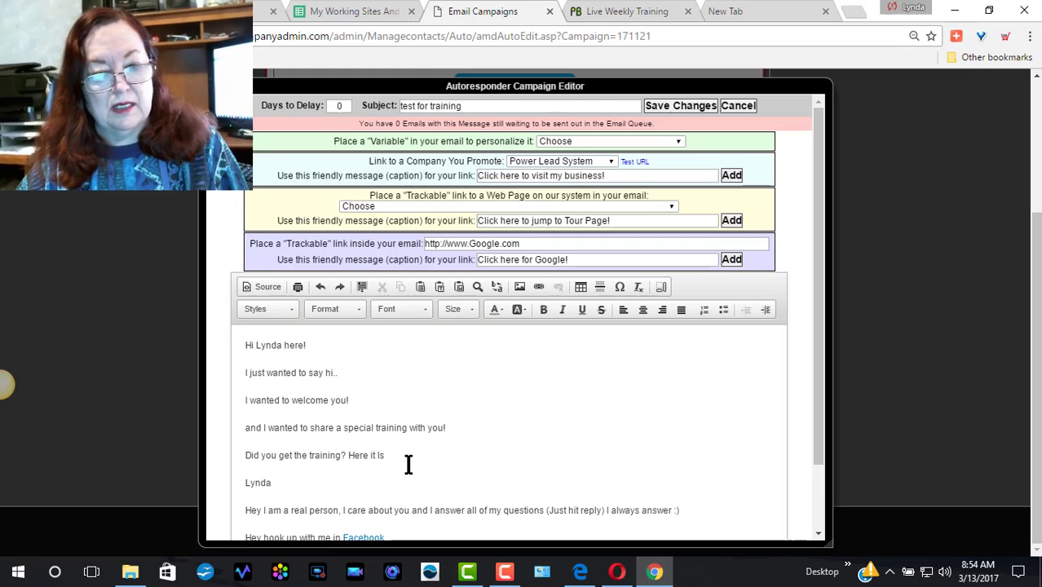
pyautogui.moveTo(384, 455); pyautogui.dragTo(348, 455)
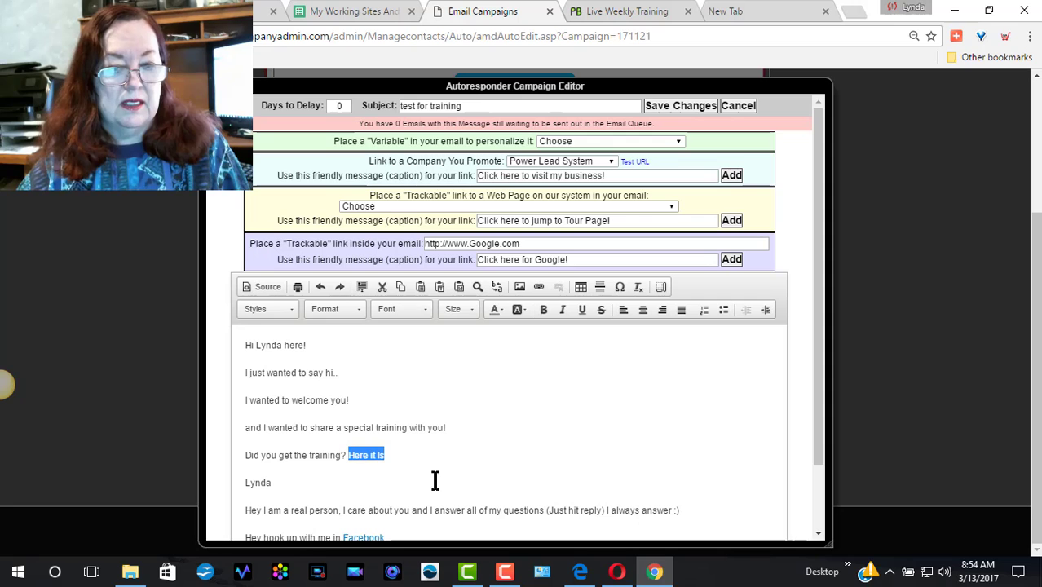
pyautogui.click(538, 287)
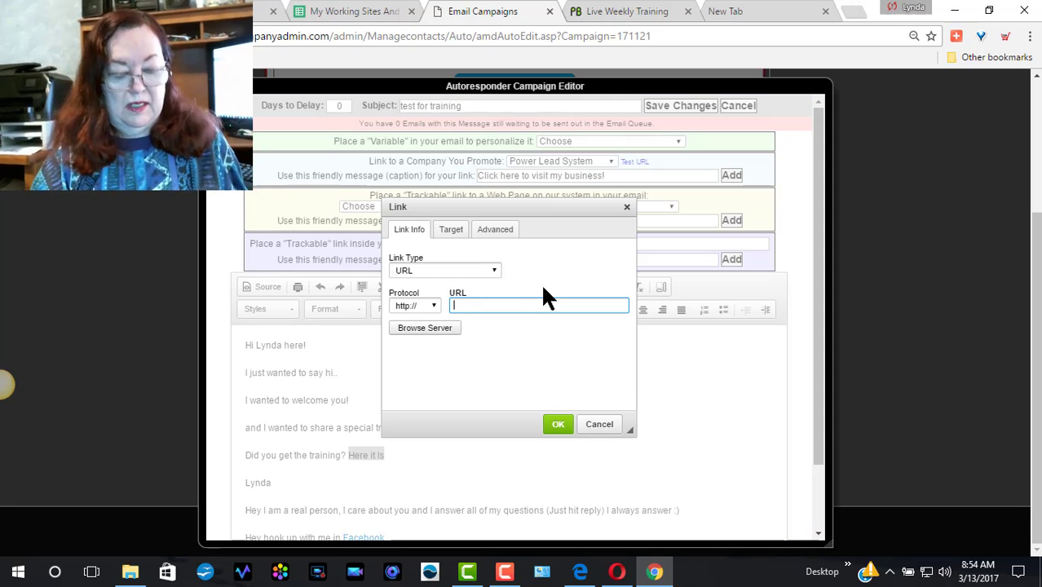
pyautogui.write('http://hangoutthur.joinlyndac.com/')
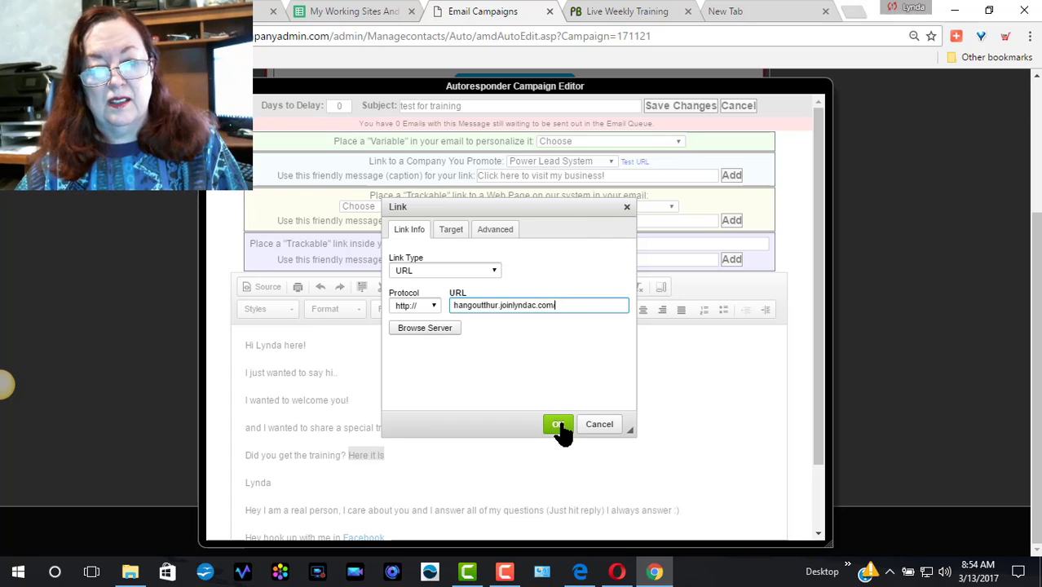
pyautogui.click(558, 424)
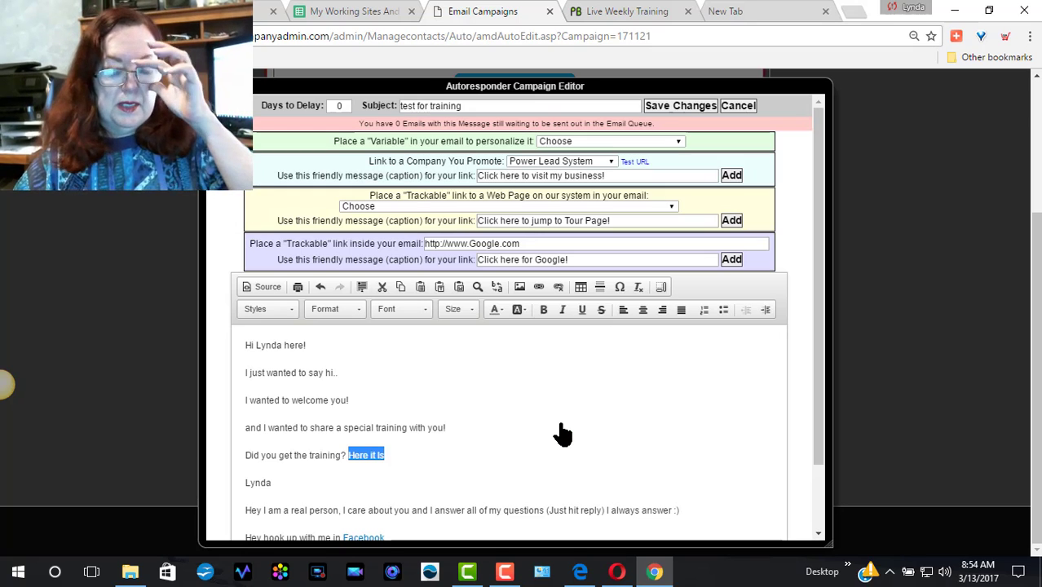
pyautogui.click(516, 423)
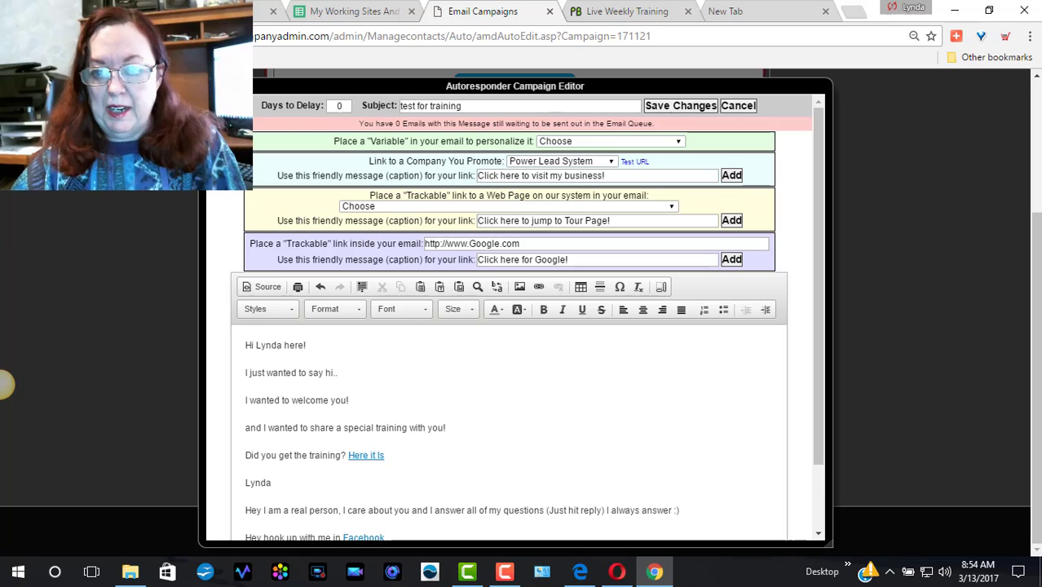
# Step: Format the whole email body, from the greeting to the Facebook line, in Arial at size 18
pyautogui.moveTo(819, 167); pyautogui.dragTo(819, 222)
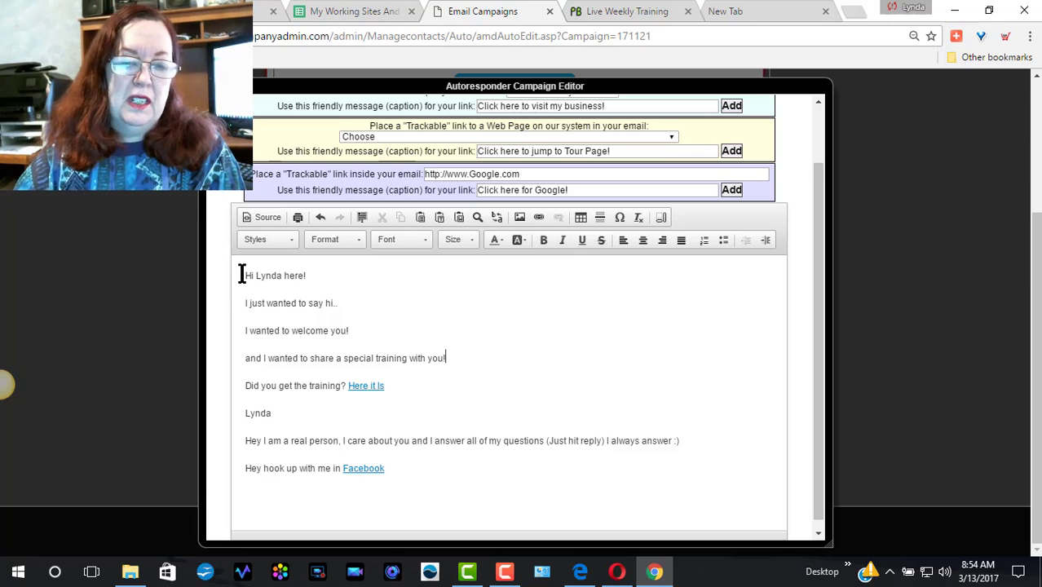
pyautogui.moveTo(242, 275); pyautogui.dragTo(414, 464)
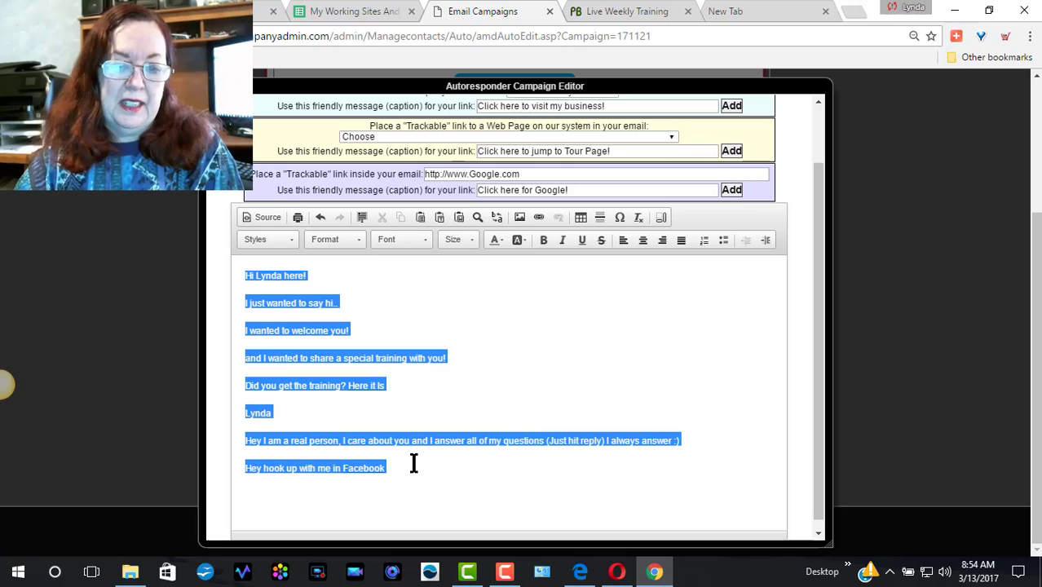
pyautogui.click(427, 238)
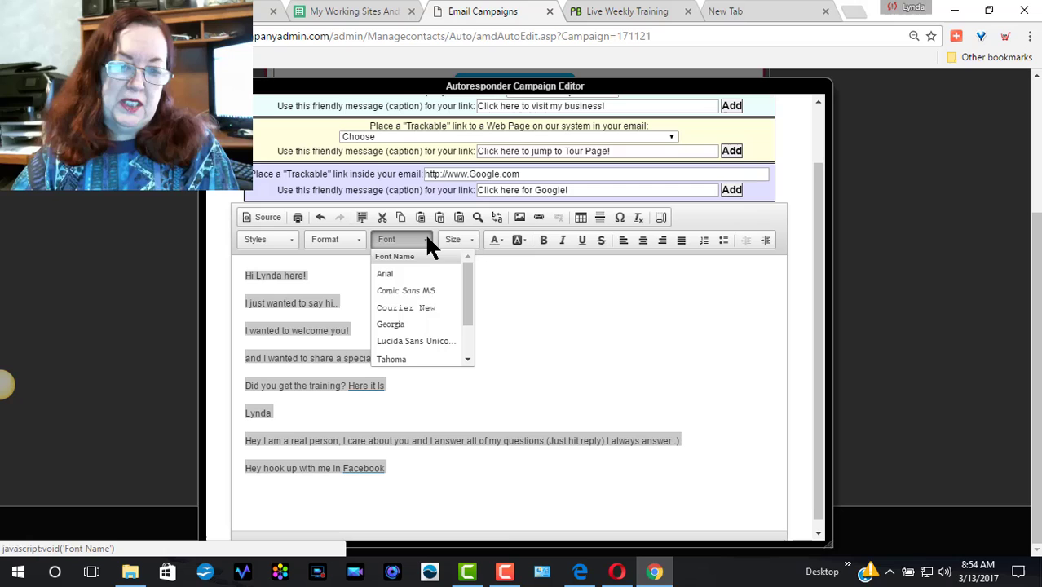
pyautogui.click(395, 274)
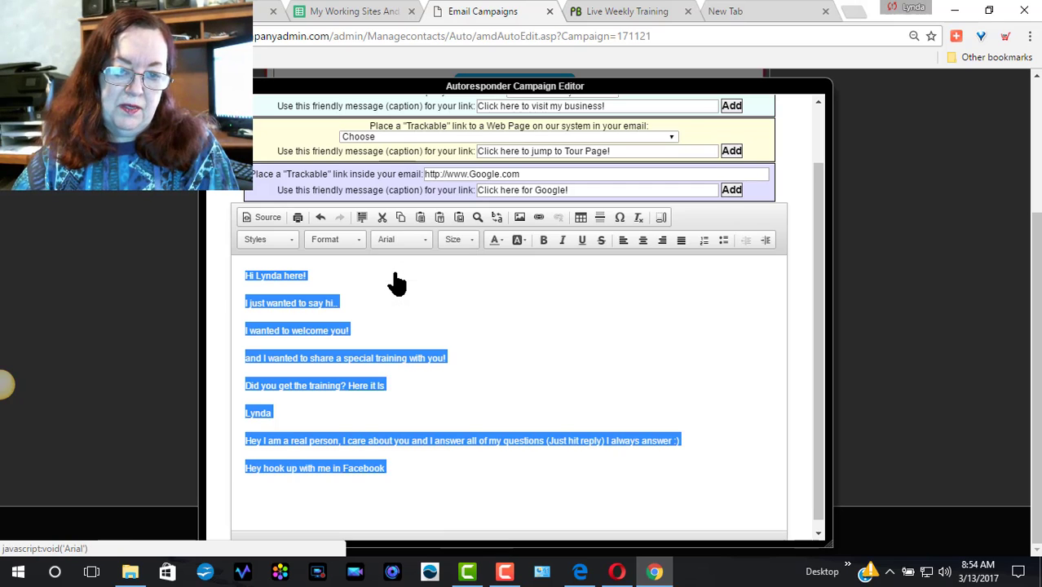
pyautogui.click(475, 250)
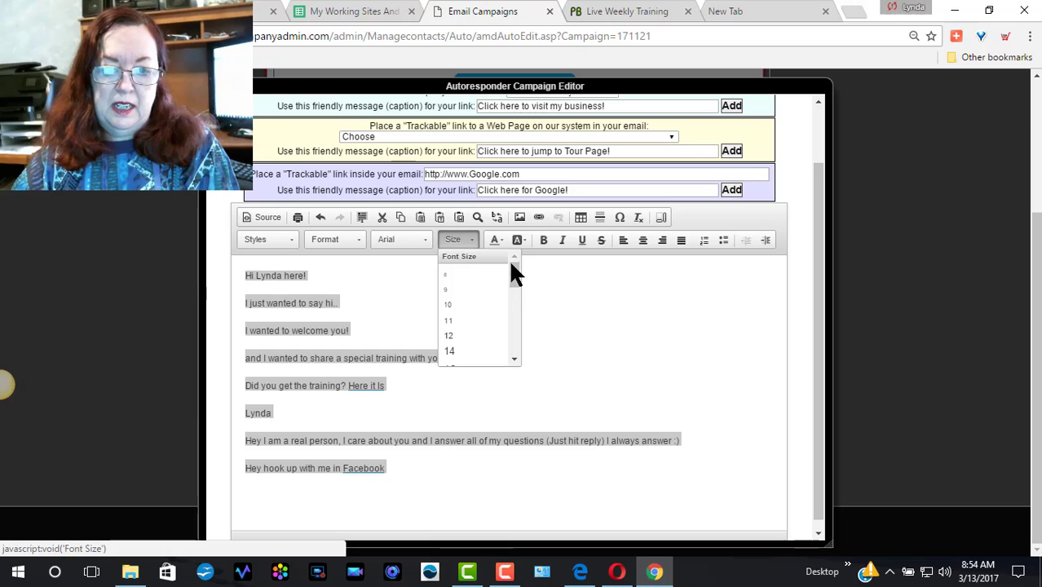
pyautogui.moveTo(516, 279); pyautogui.dragTo(516, 300)
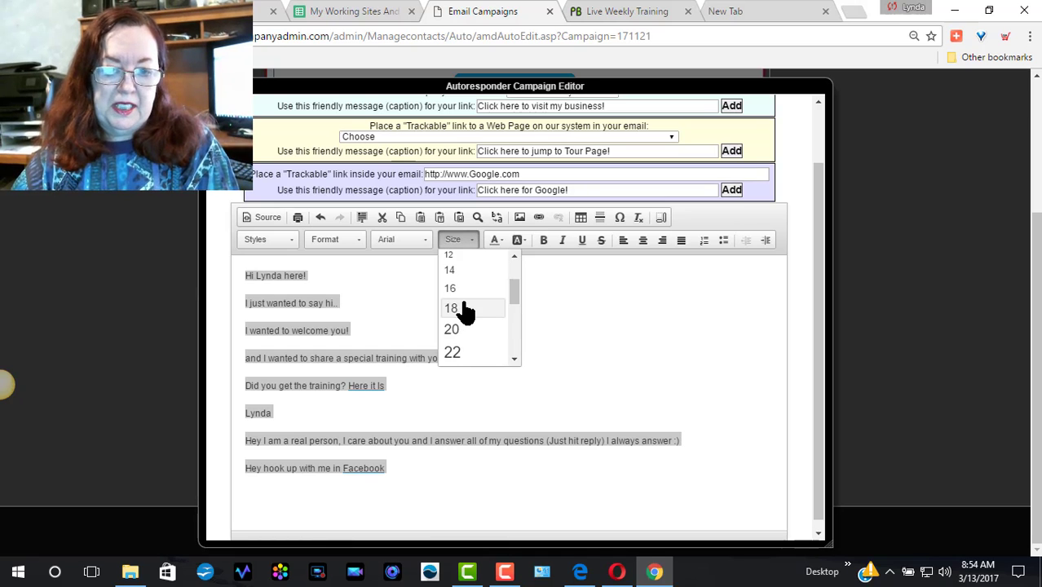
pyautogui.click(459, 308)
pyautogui.click(465, 307)
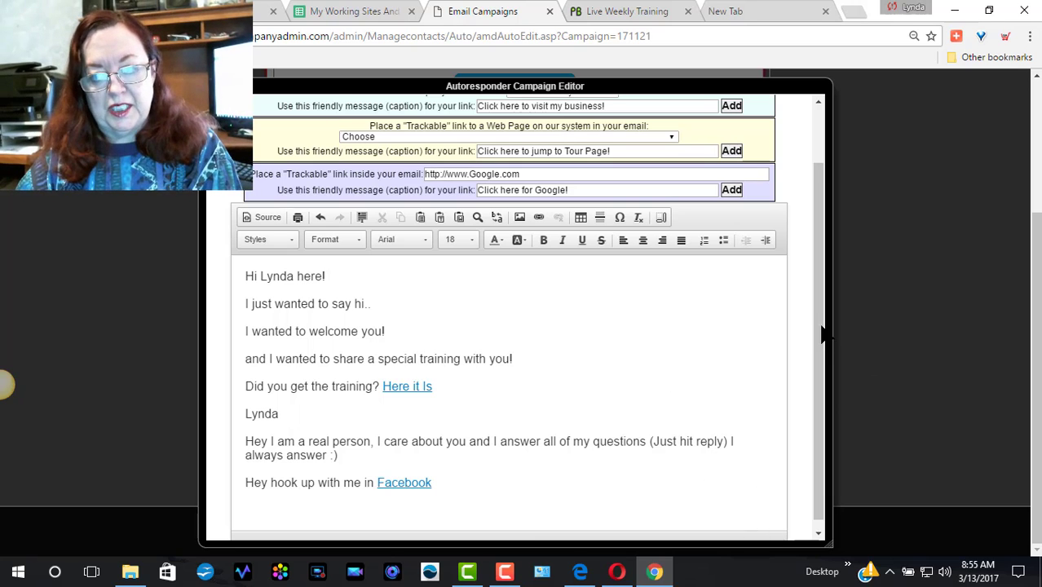
# Step: Save the changes to the "test for training" email
pyautogui.moveTo(820, 342); pyautogui.dragTo(832, 395)
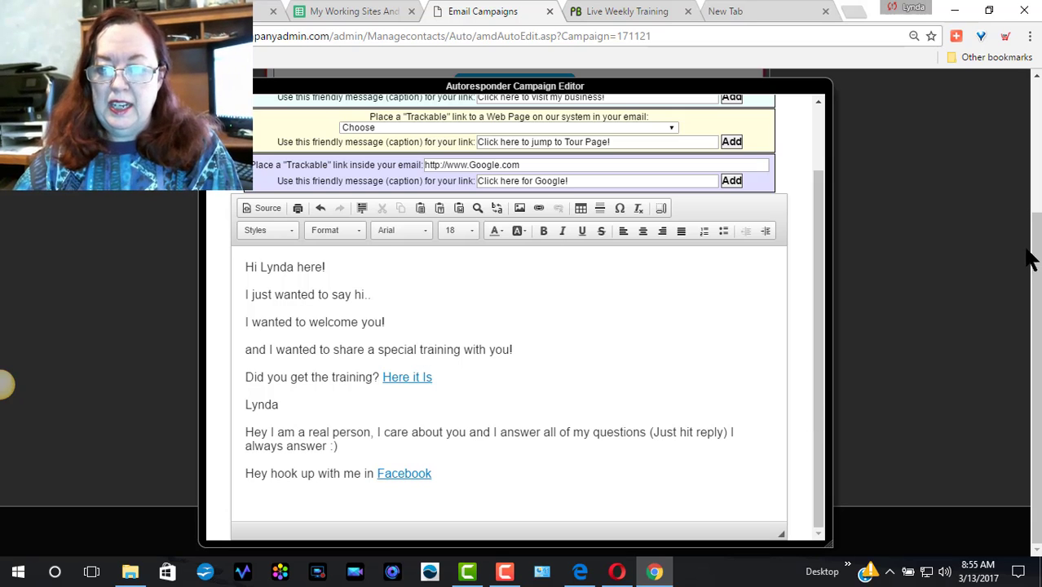
pyautogui.moveTo(1032, 259); pyautogui.dragTo(1033, 167)
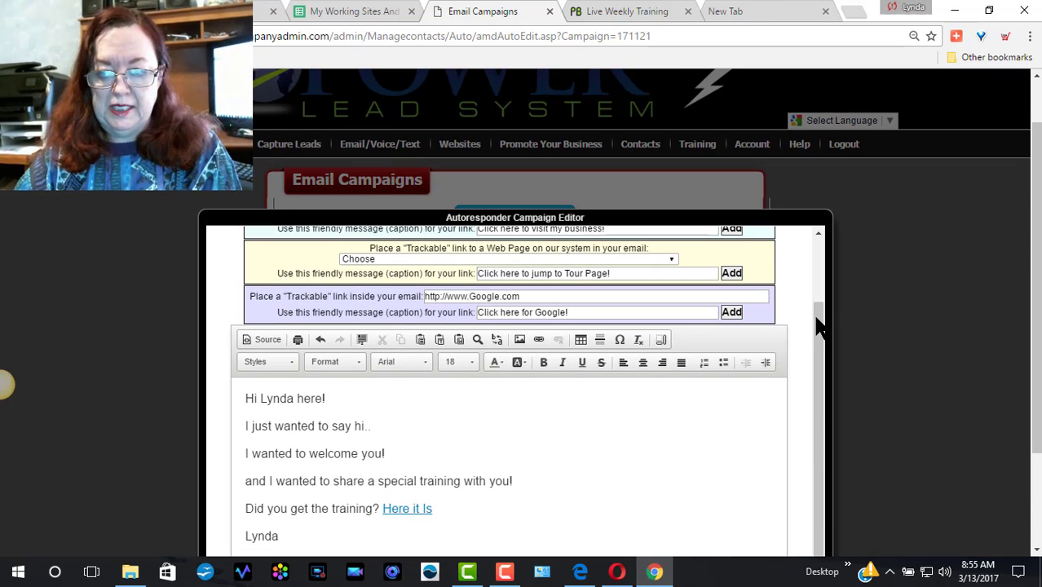
pyautogui.click(819, 234)
pyautogui.scroll(2, 818, 234)
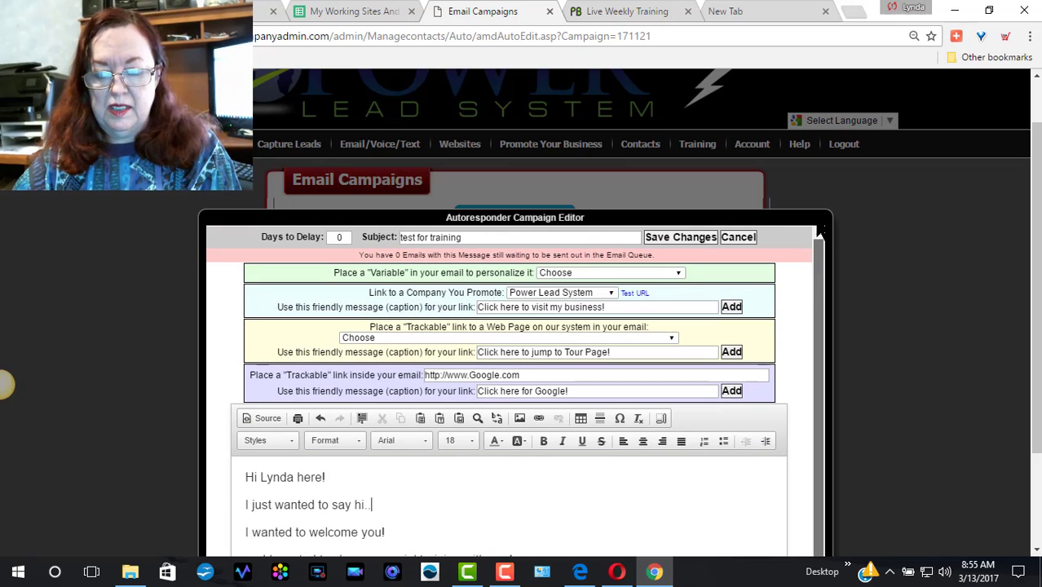
pyautogui.click(687, 238)
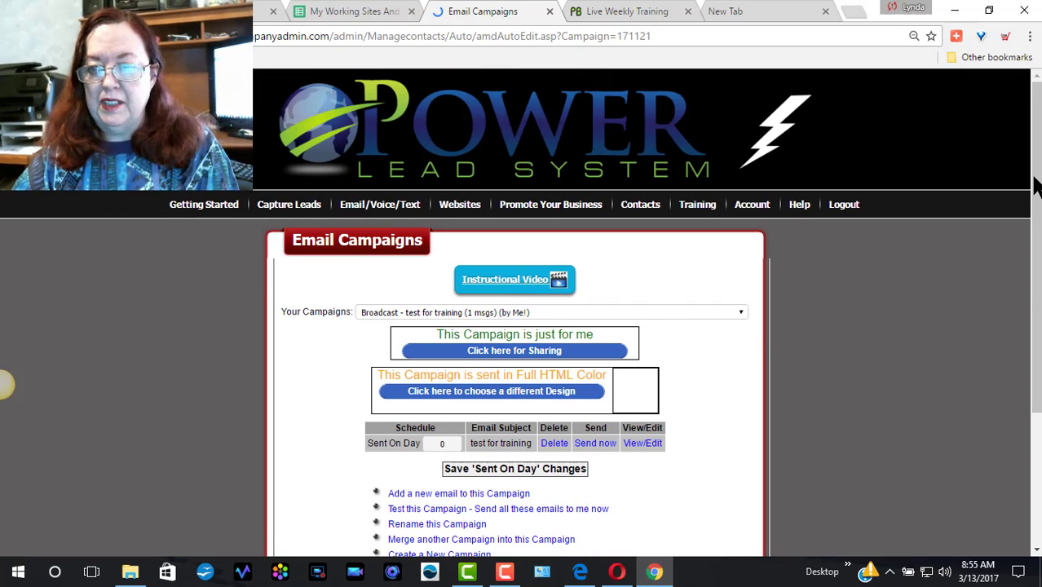
# Step: Go to the page for sending an email campaign to contacts
pyautogui.moveTo(1036, 185); pyautogui.dragTo(1036, 313)
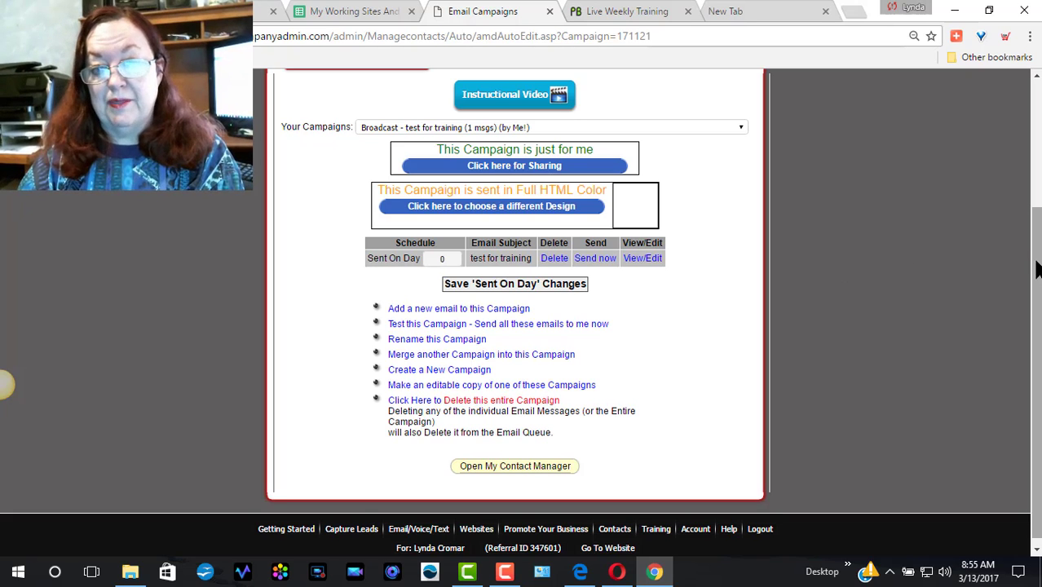
pyautogui.moveTo(1037, 235); pyautogui.dragTo(1038, 163)
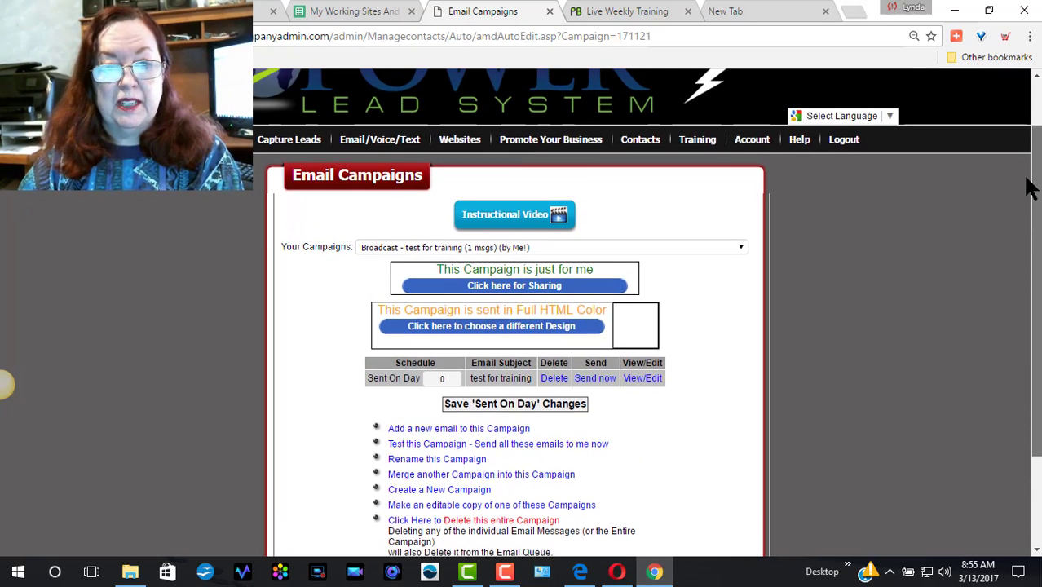
pyautogui.moveTo(388, 151)
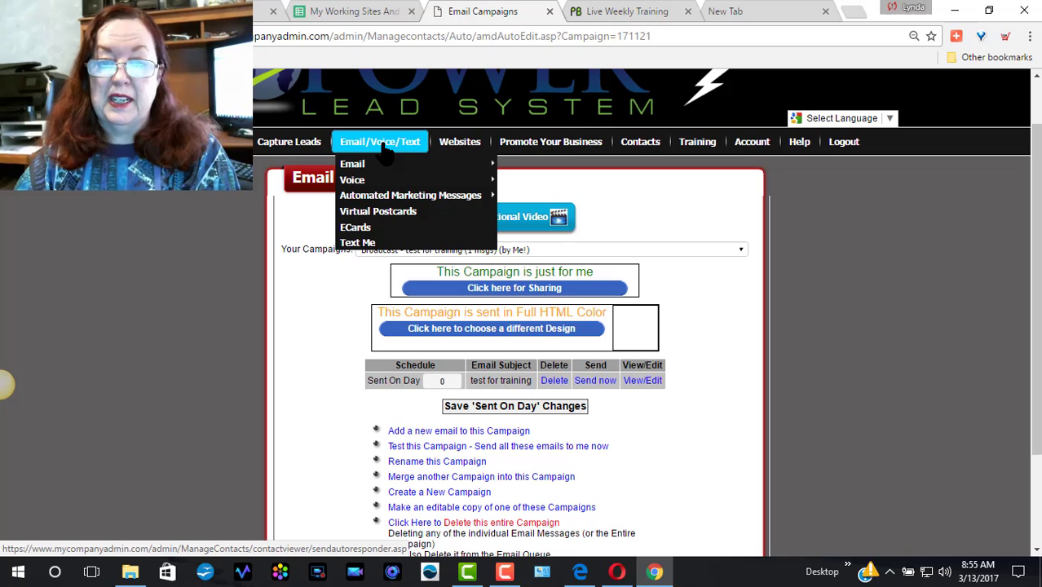
pyautogui.moveTo(364, 168)
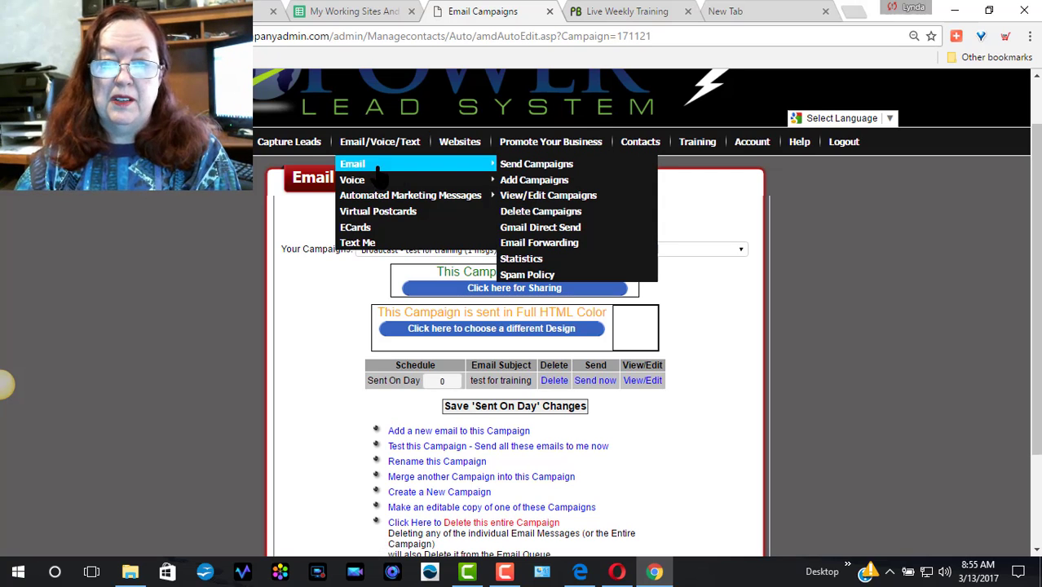
pyautogui.click(514, 166)
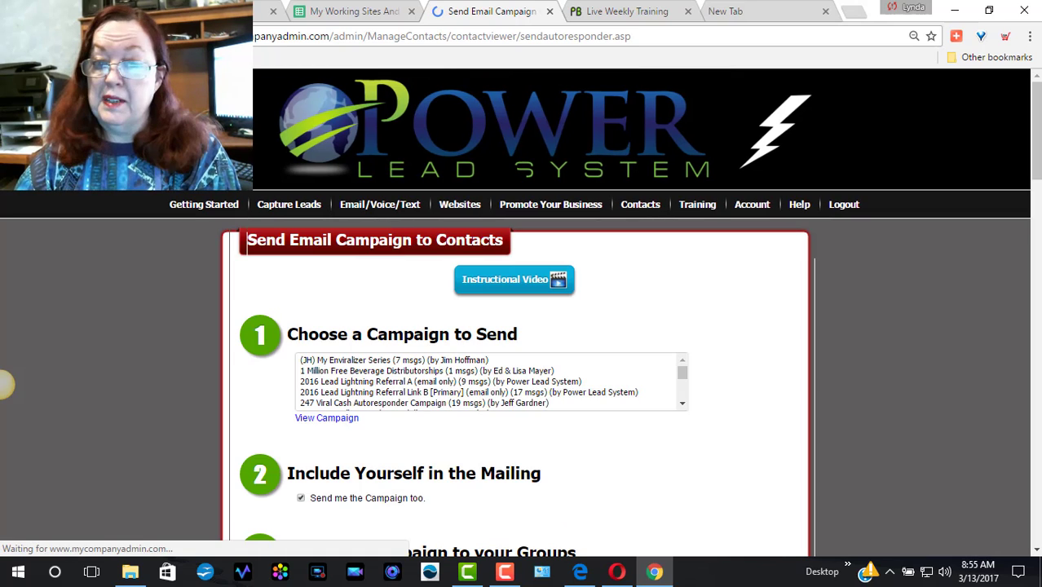
# Step: Choose "Broadcast - test for training" as the campaign to send
pyautogui.moveTo(1036, 110); pyautogui.dragTo(1036, 158)
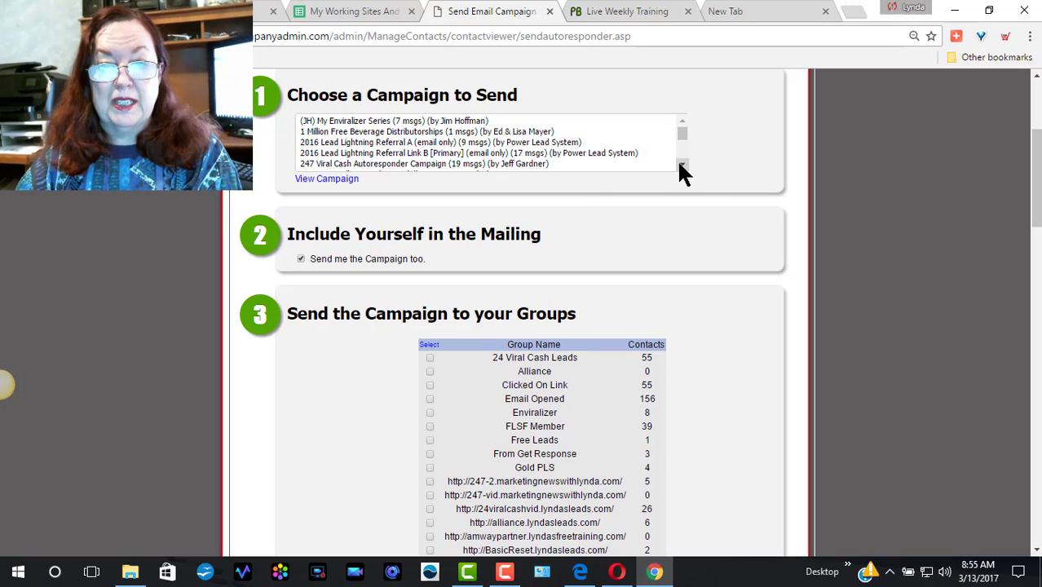
pyautogui.moveTo(680, 165); pyautogui.dragTo(680, 164)
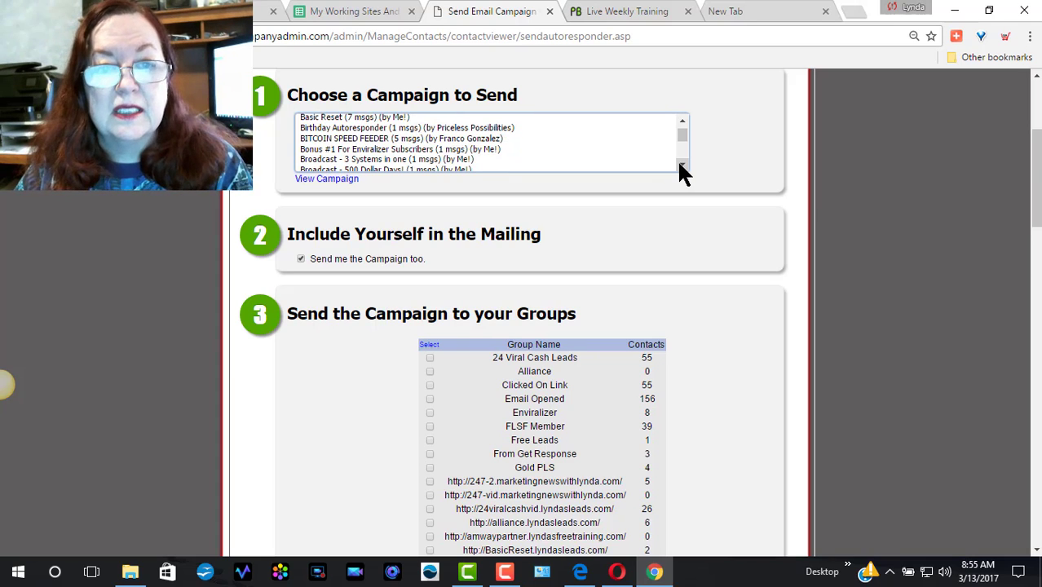
pyautogui.scroll(-1, 680, 166)
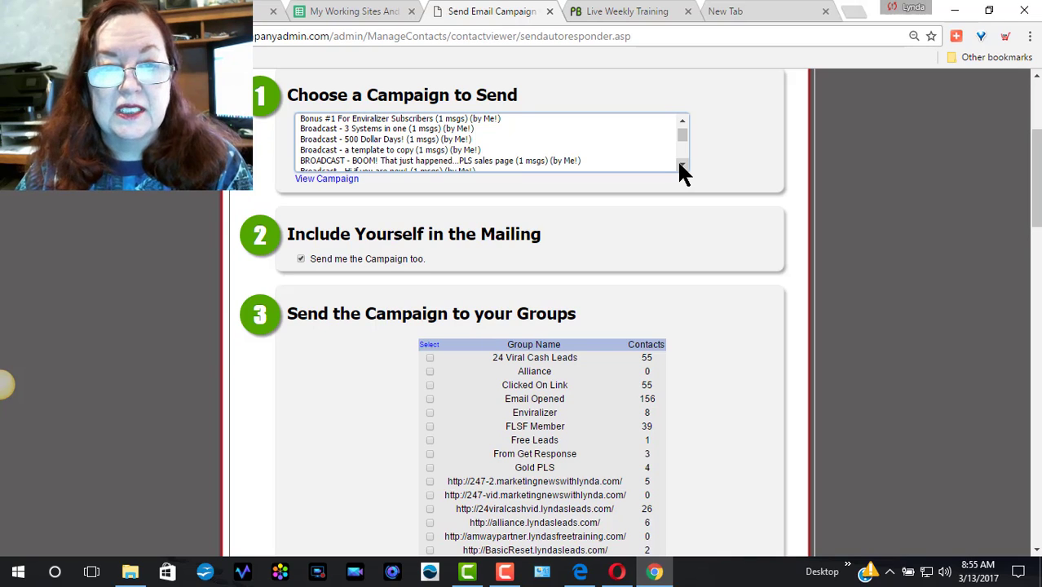
pyautogui.click(681, 167)
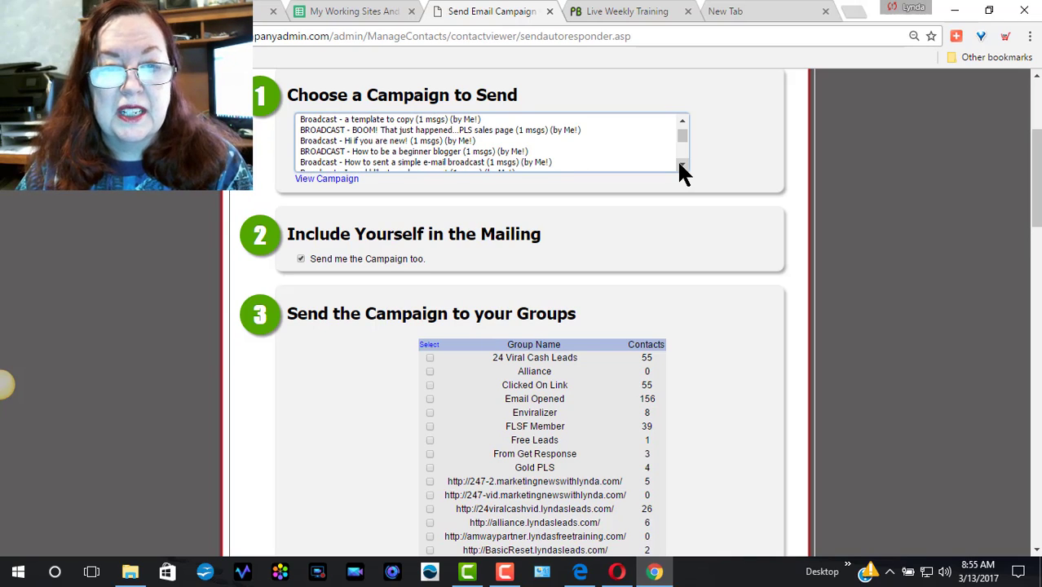
pyautogui.click(681, 168)
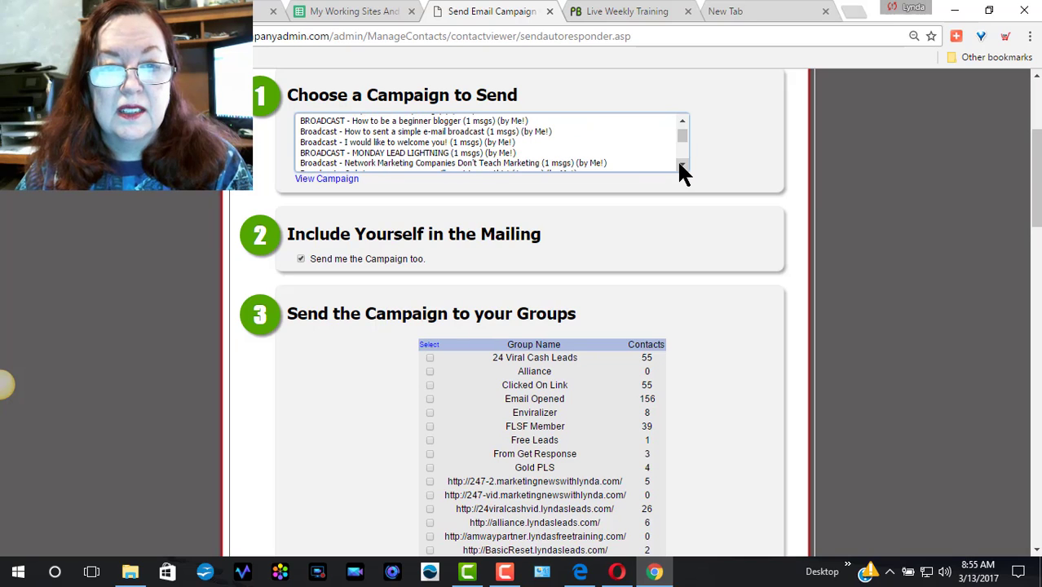
pyautogui.click(682, 167)
pyautogui.click(682, 167)
pyautogui.click(680, 165)
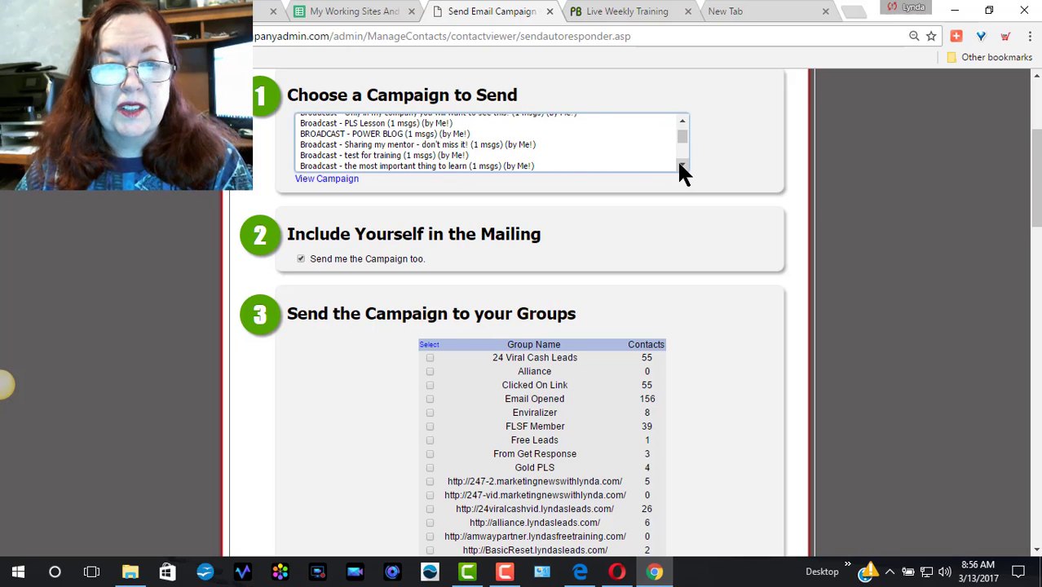
pyautogui.click(389, 154)
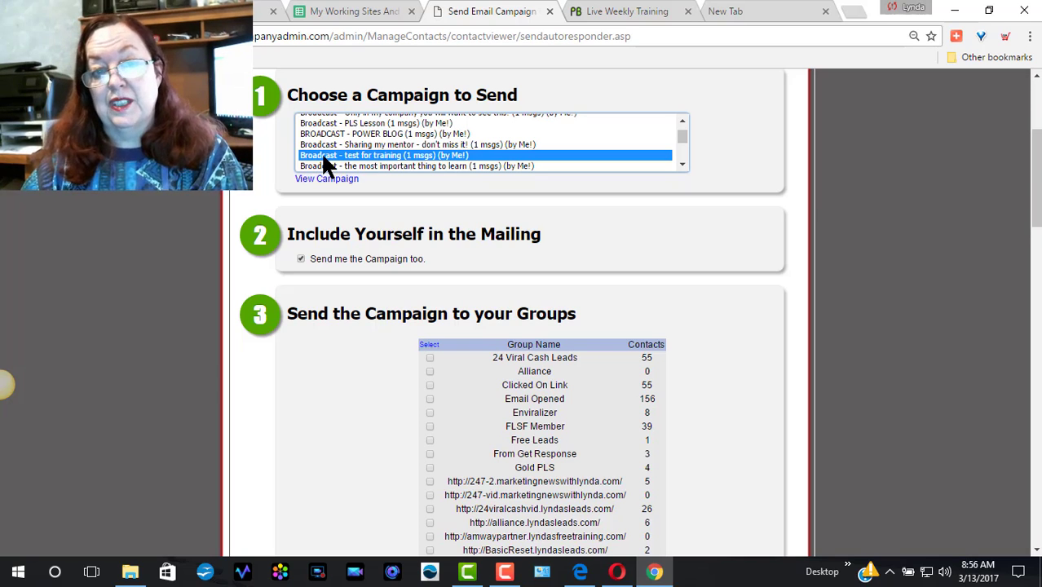
# Step: Select all contact groups as recipients of the campaign and continue to choosing its send date
pyautogui.click(428, 345)
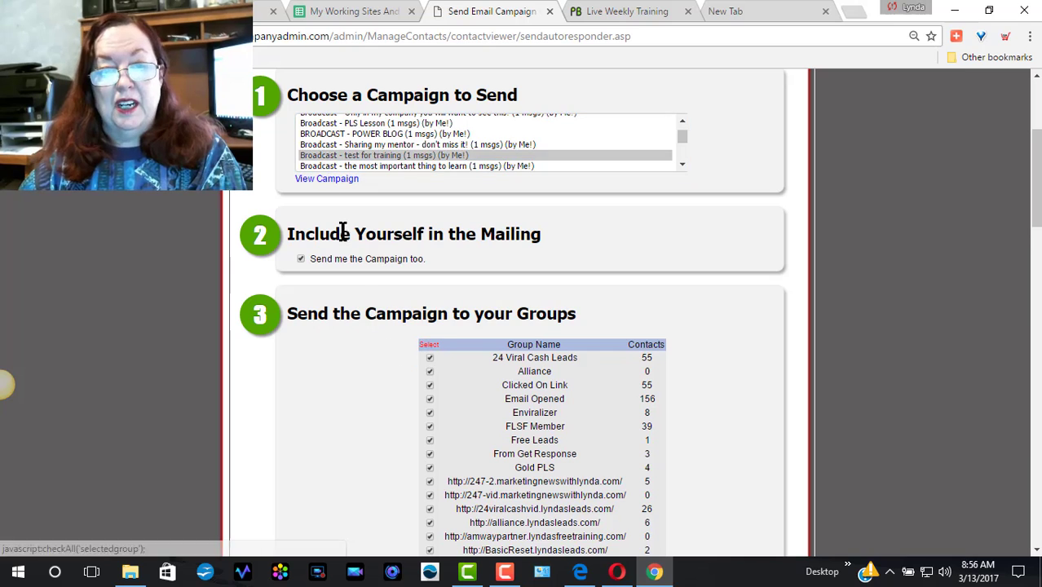
pyautogui.moveTo(1039, 149); pyautogui.dragTo(1014, 180)
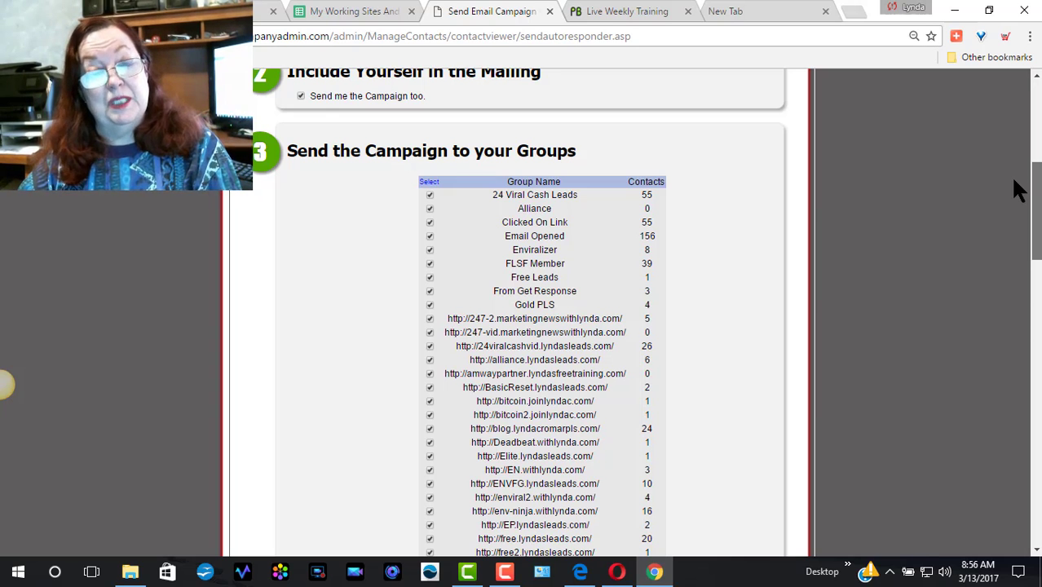
pyautogui.scroll(-3, 1014, 181)
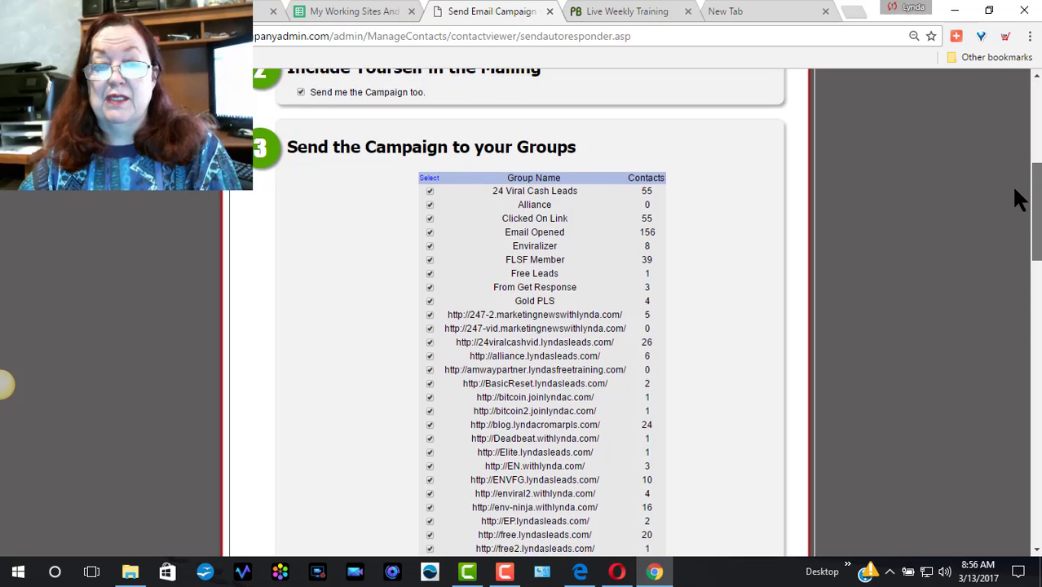
pyautogui.scroll(2, 1023, 218)
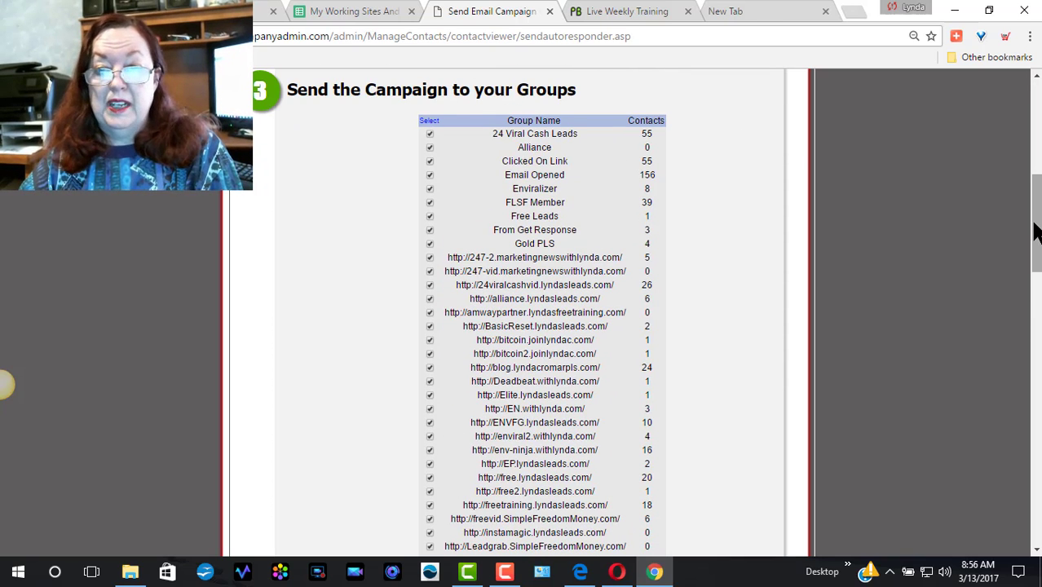
pyautogui.scroll(-3, 1036, 310)
pyautogui.moveTo(1039, 326); pyautogui.dragTo(1035, 514)
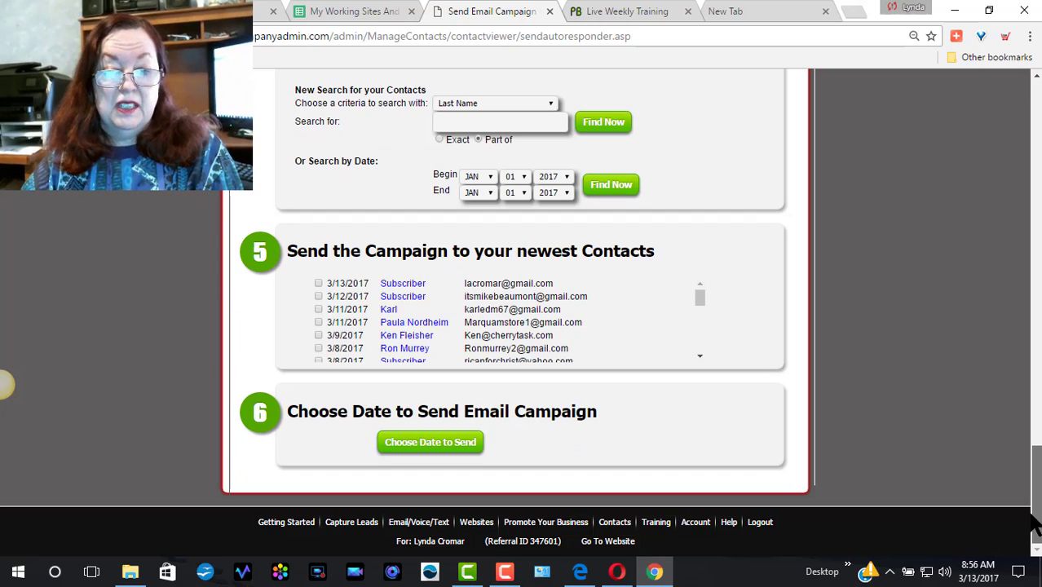
pyautogui.click(414, 440)
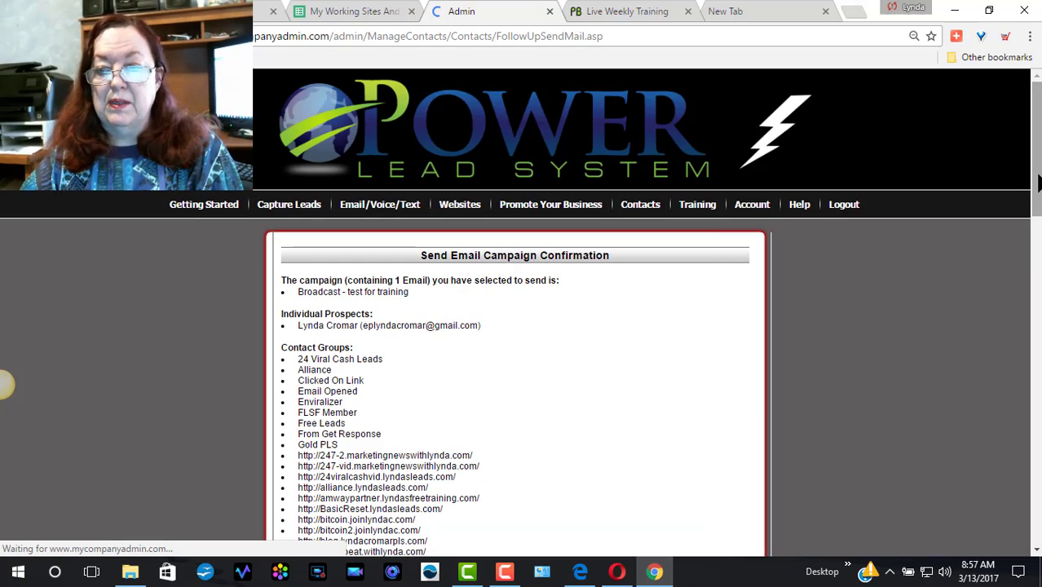
# Step: Agree to the Priceless Possibilities Spam Policies on the campaign confirmation page
pyautogui.moveTo(1037, 208); pyautogui.dragTo(1039, 547)
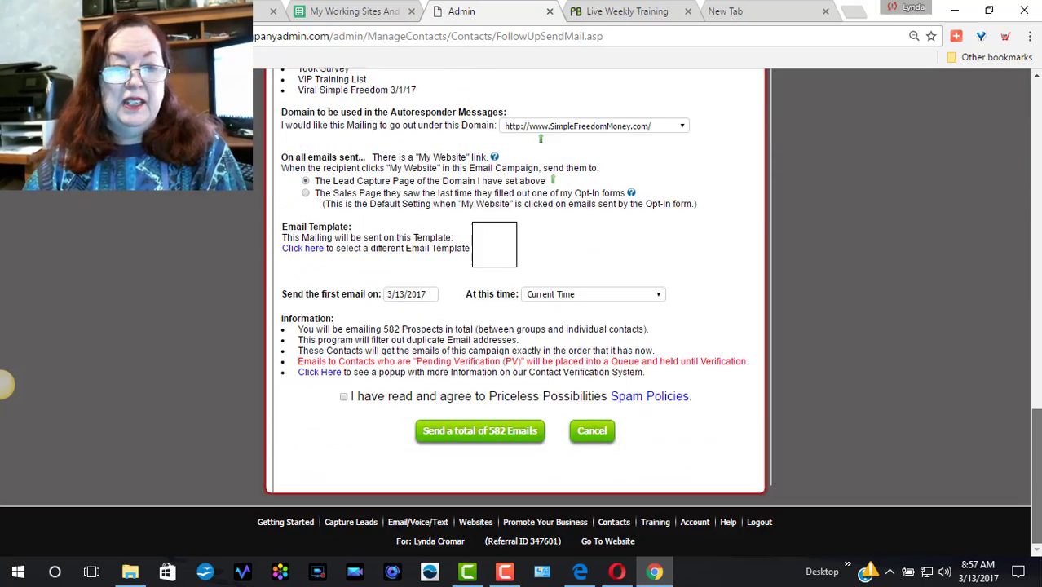
pyautogui.click(343, 397)
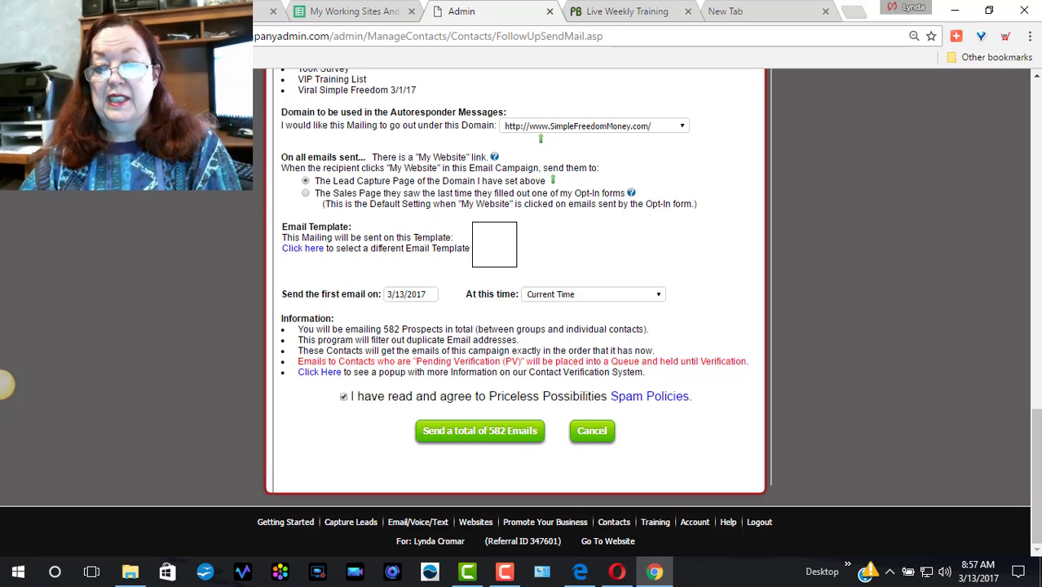
# Step: Return to the page for sending email campaigns and look through the broadcast campaigns available to send
pyautogui.moveTo(1037, 458); pyautogui.dragTo(1032, 96)
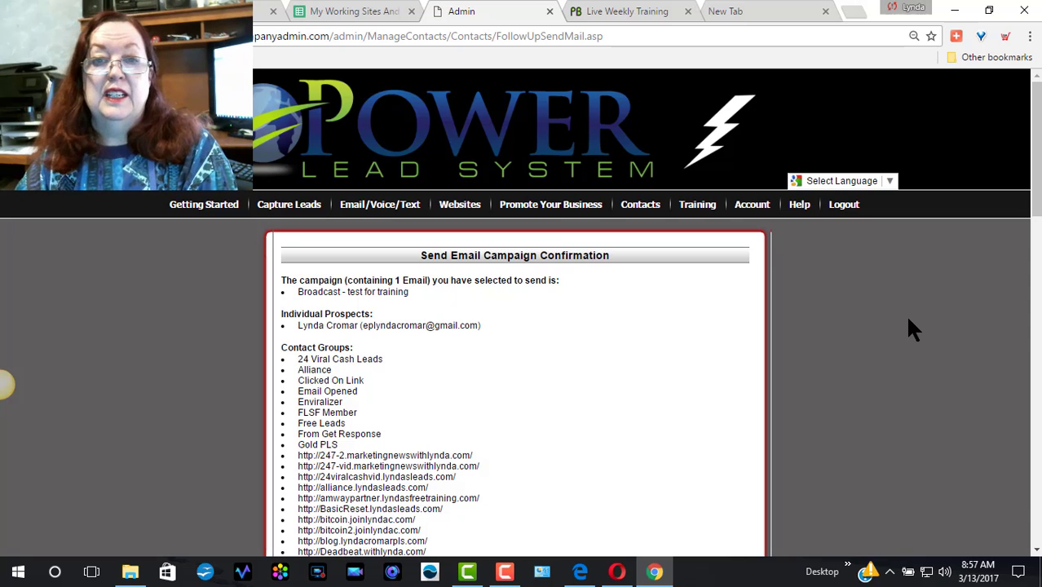
pyautogui.moveTo(361, 214)
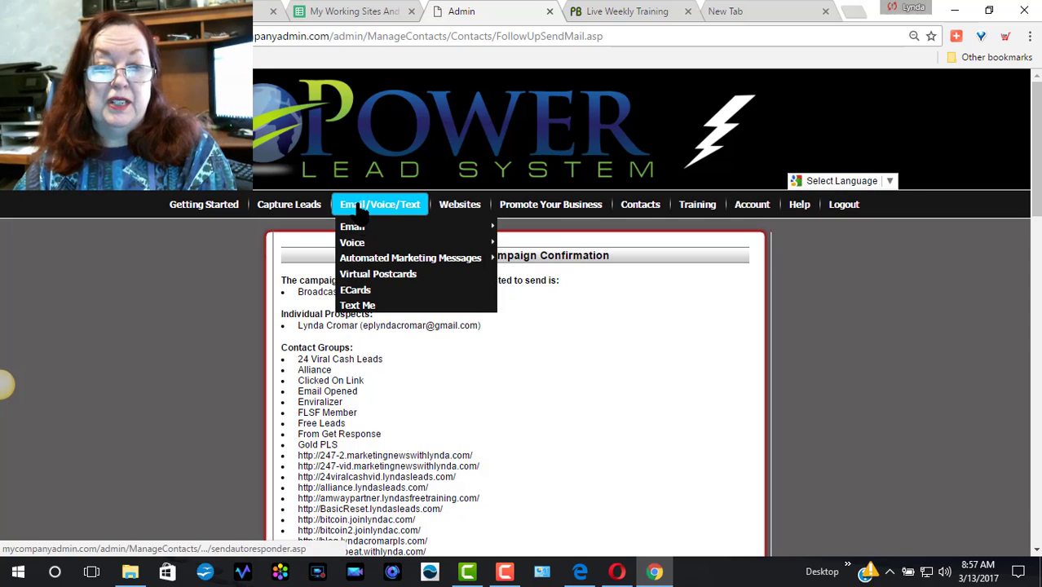
pyautogui.moveTo(357, 233)
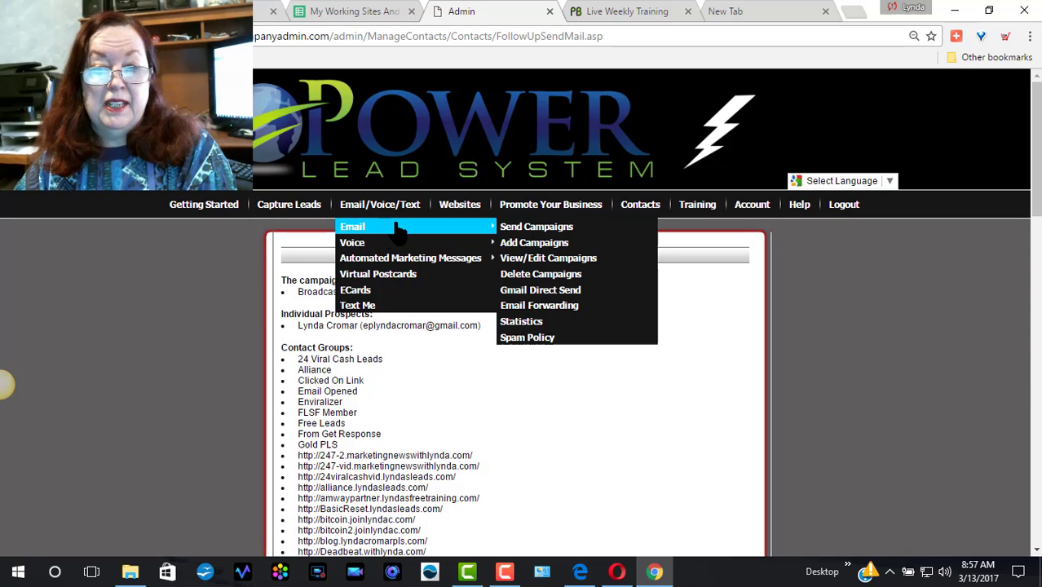
pyautogui.moveTo(447, 230)
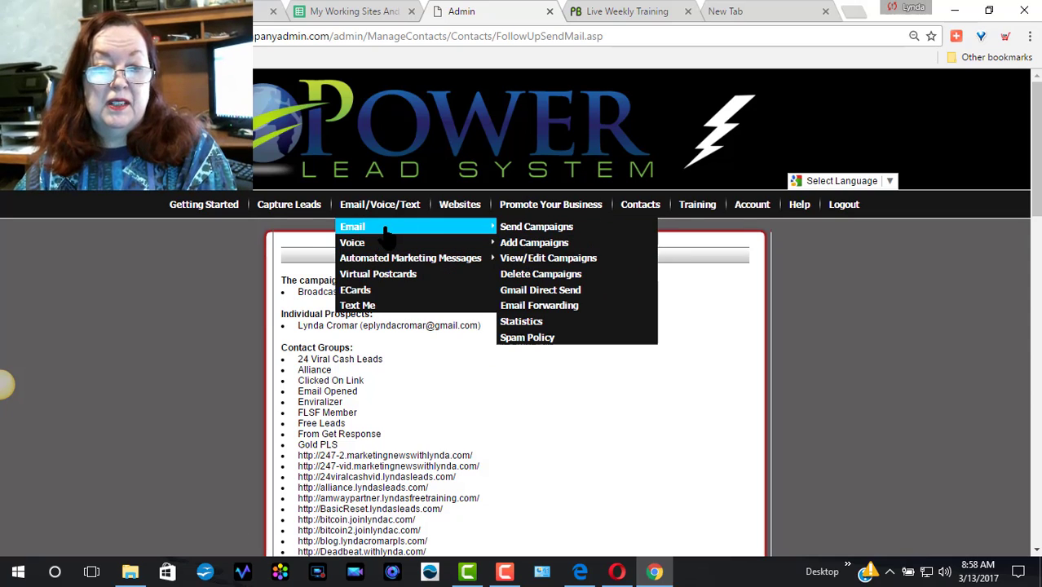
pyautogui.click(526, 228)
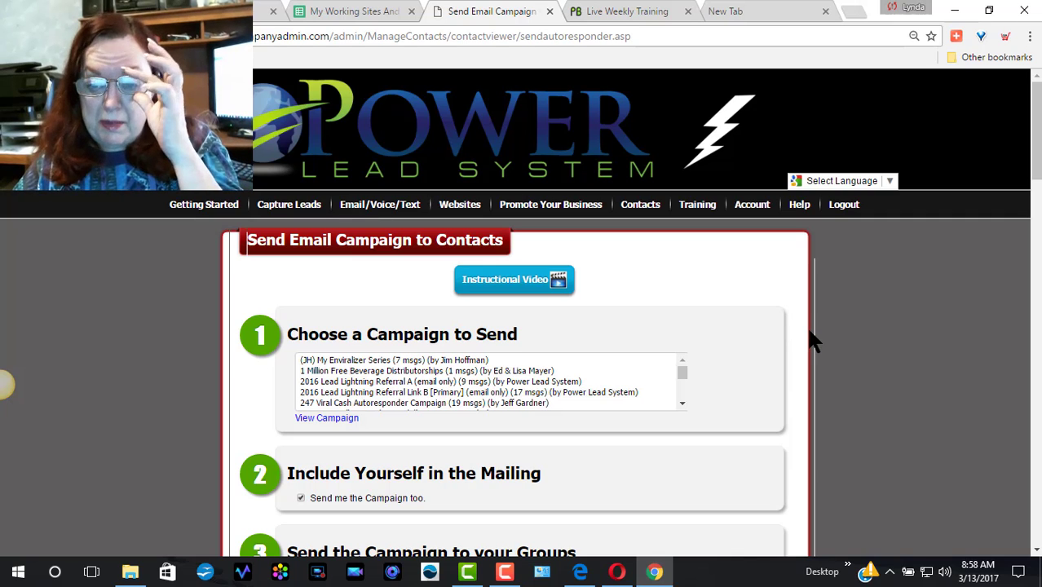
pyautogui.click(681, 372)
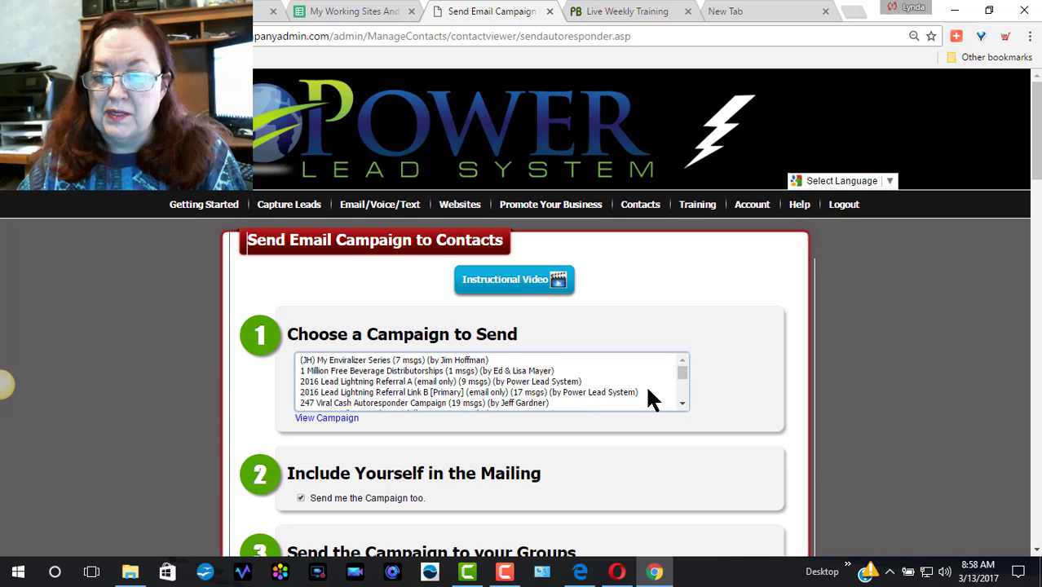
pyautogui.moveTo(681, 367); pyautogui.dragTo(685, 387)
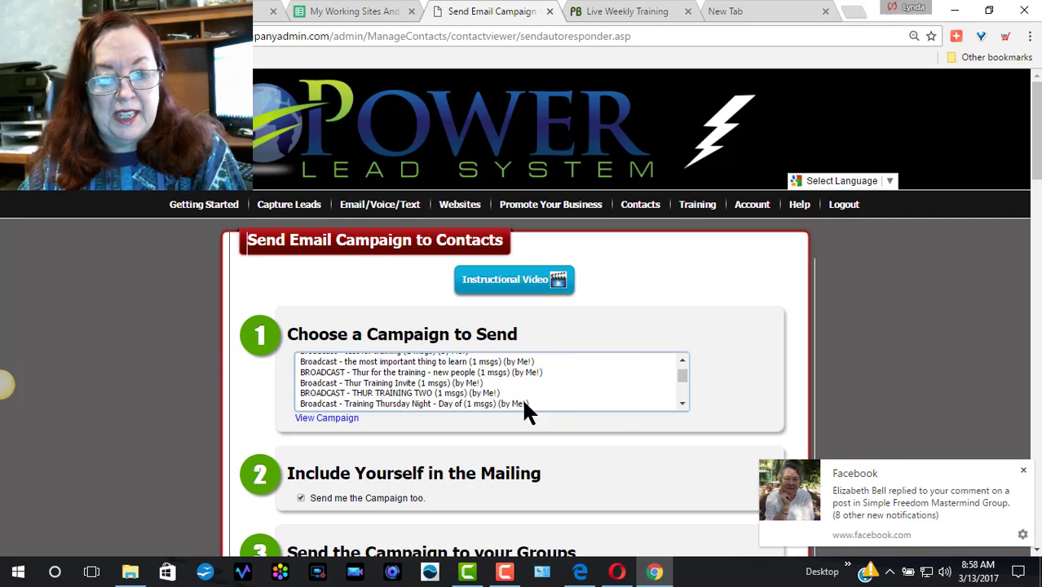
pyautogui.click(680, 362)
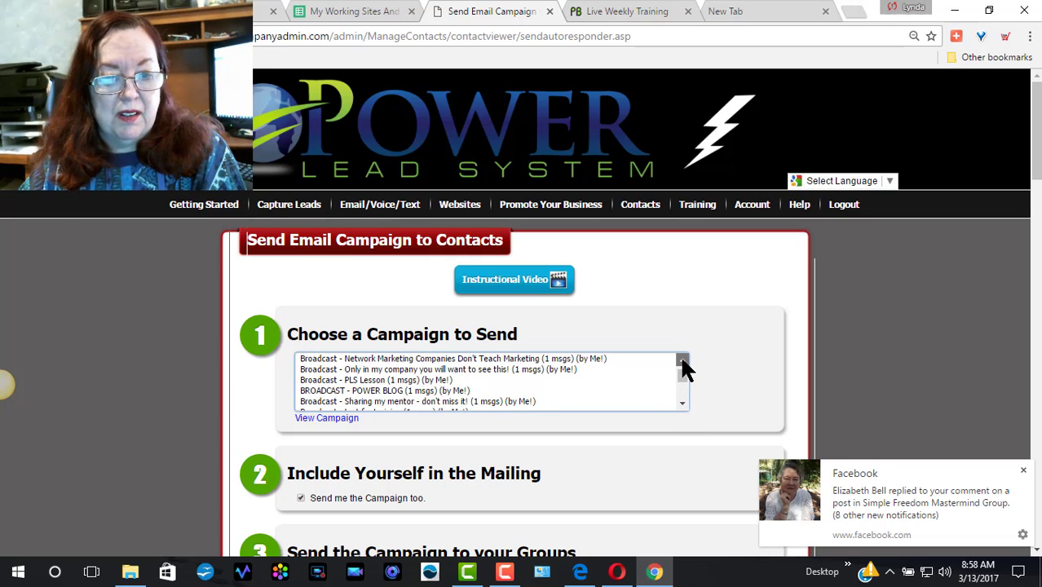
pyautogui.click(682, 362)
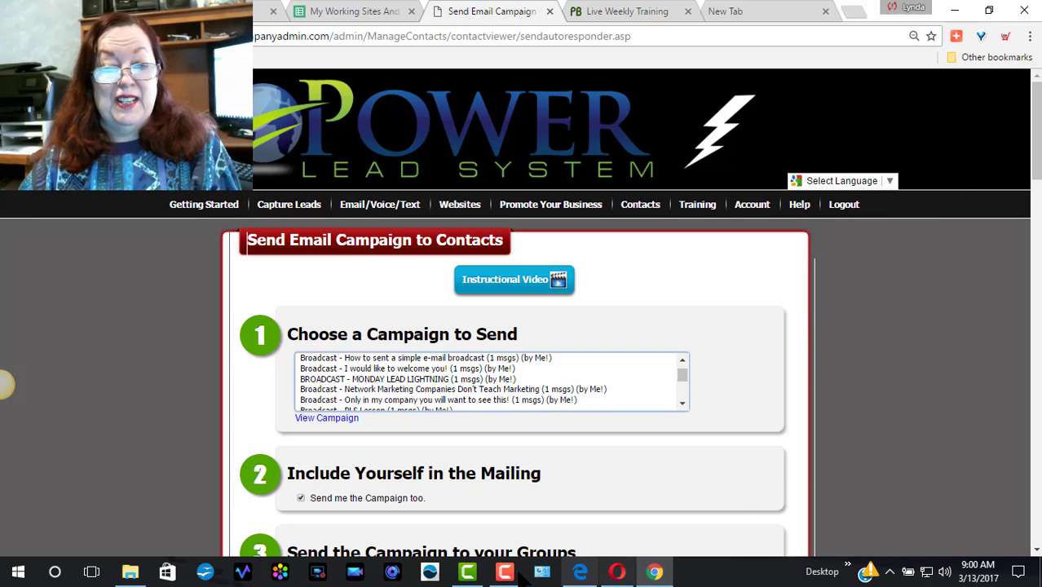
pyautogui.moveTo(507, 576)
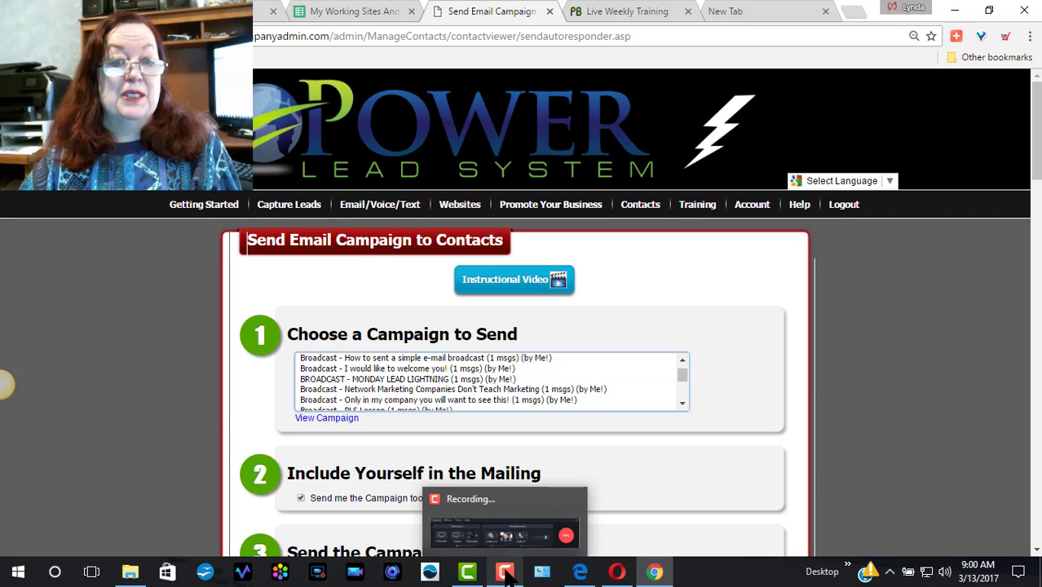
pyautogui.click(507, 576)
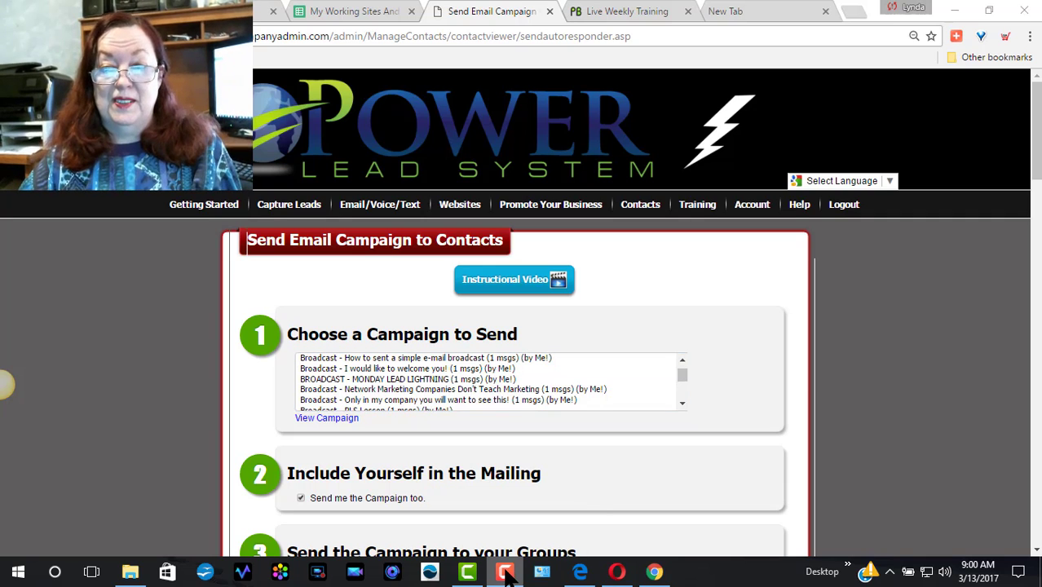